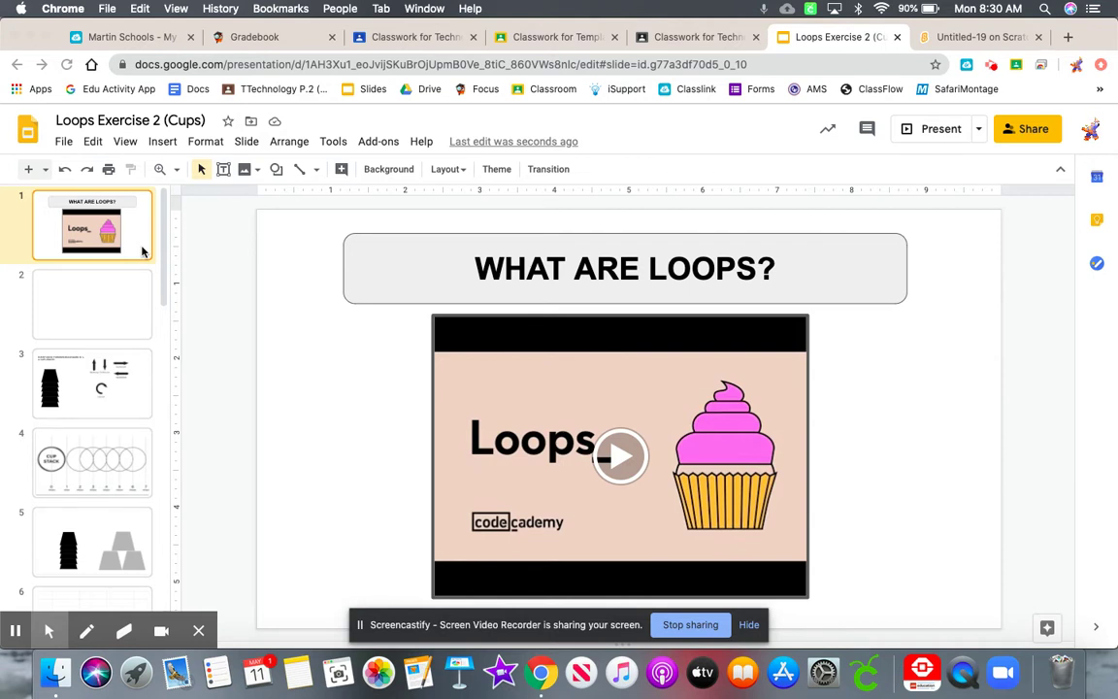
Look through the deck by viewing slide 5, returning to slide 1, and opening slides 2 and 3.
scroll(104, 398, "down", 3)
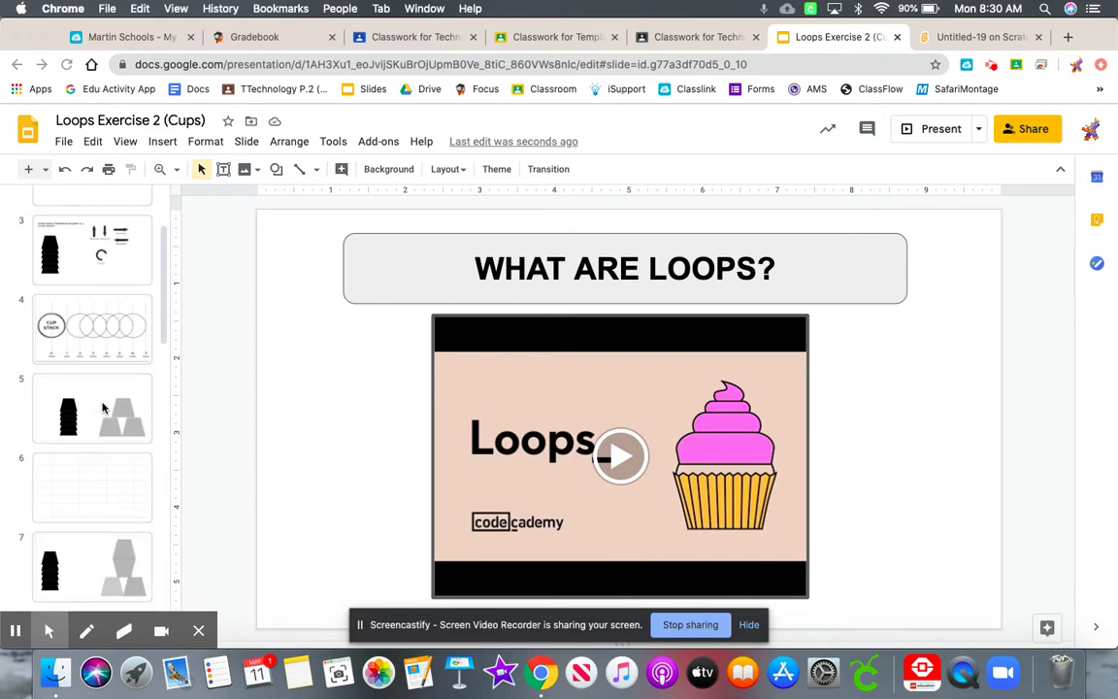
scroll(104, 408, "down", 1)
left_click(104, 407)
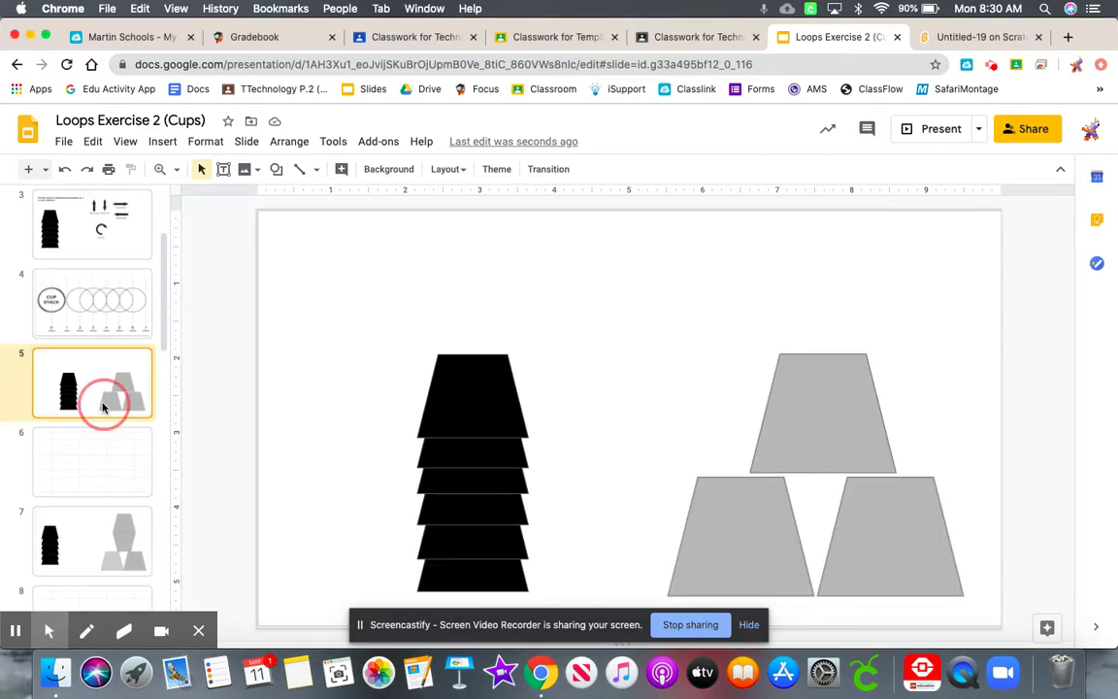
scroll(104, 462, "down", 10)
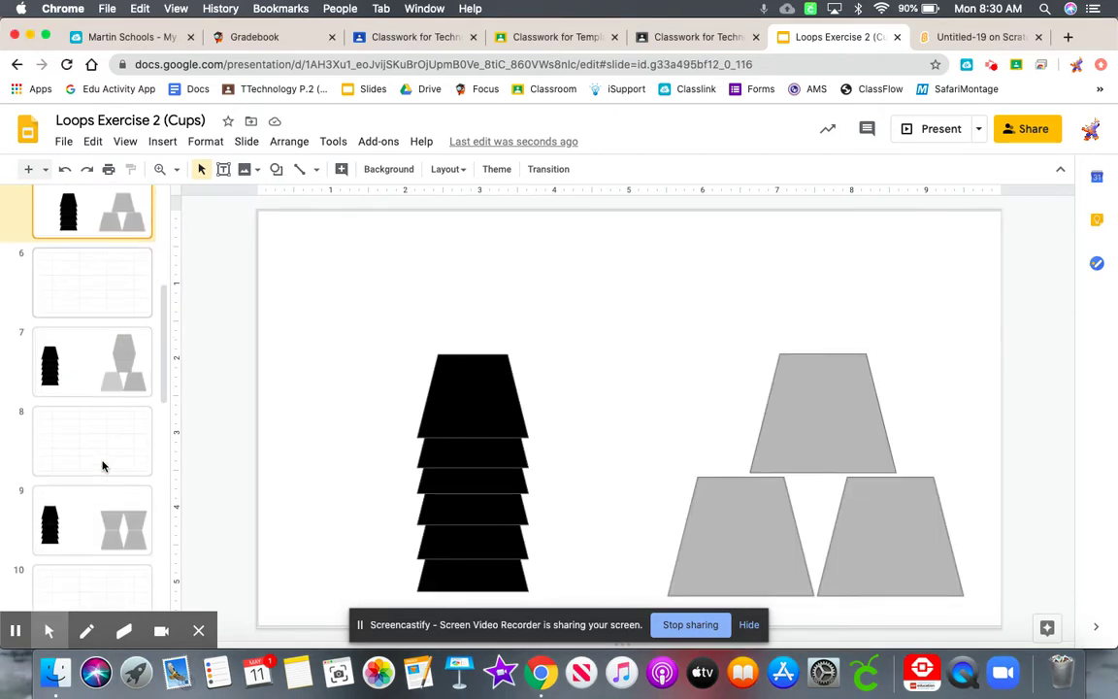
scroll(104, 465, "up", 12)
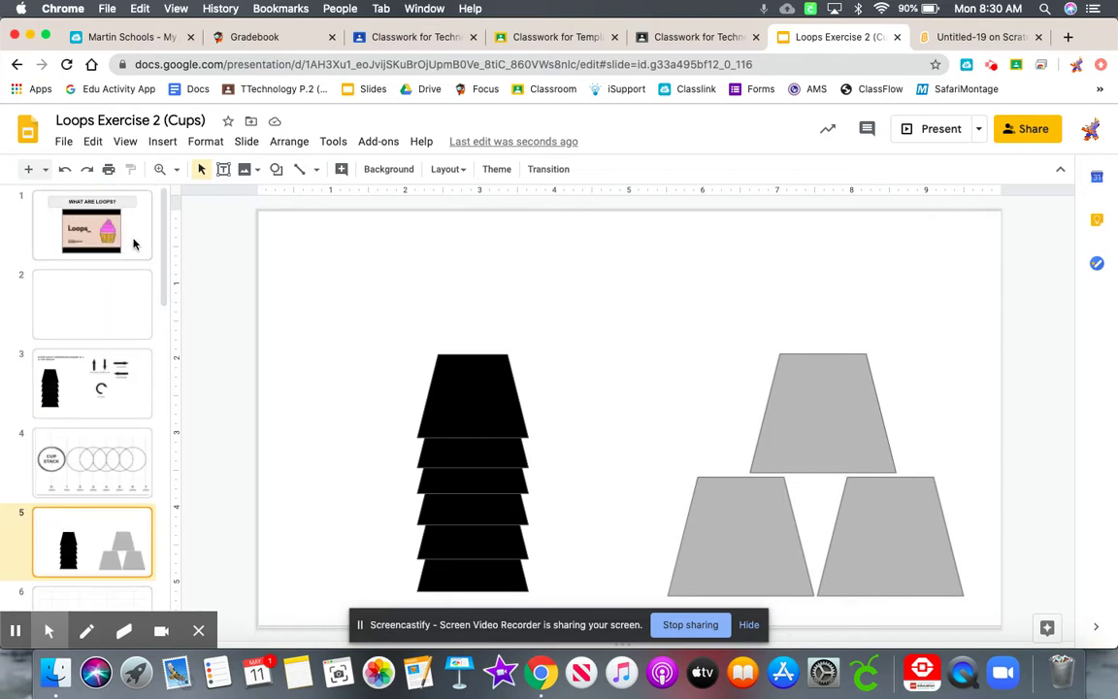
left_click(135, 245)
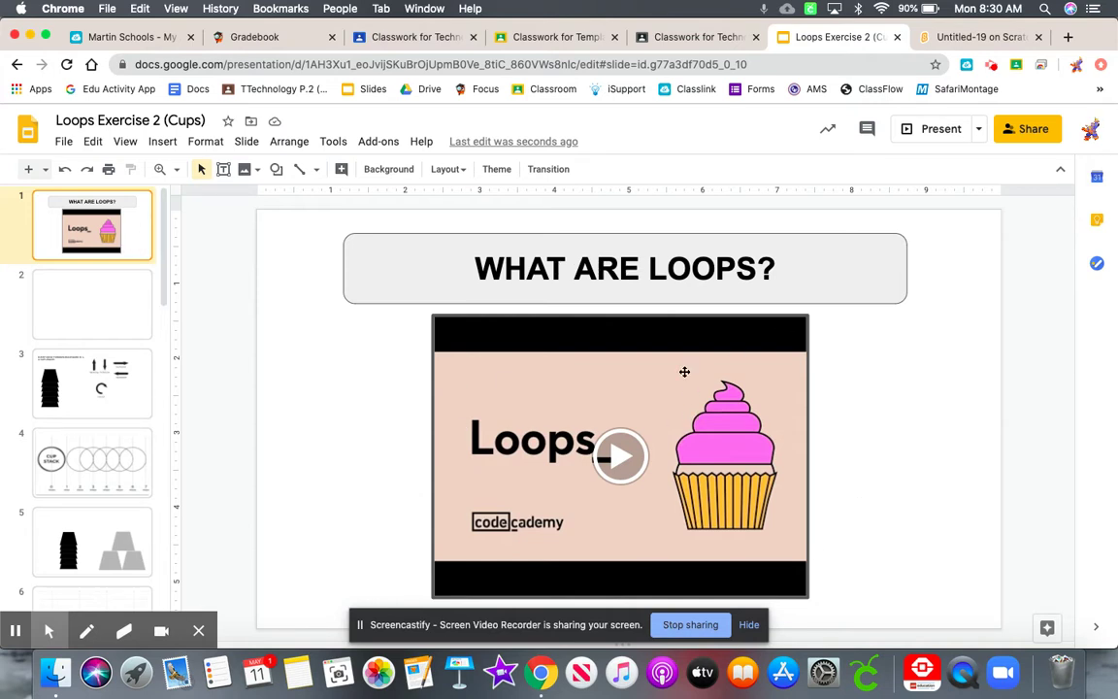
left_click(104, 328)
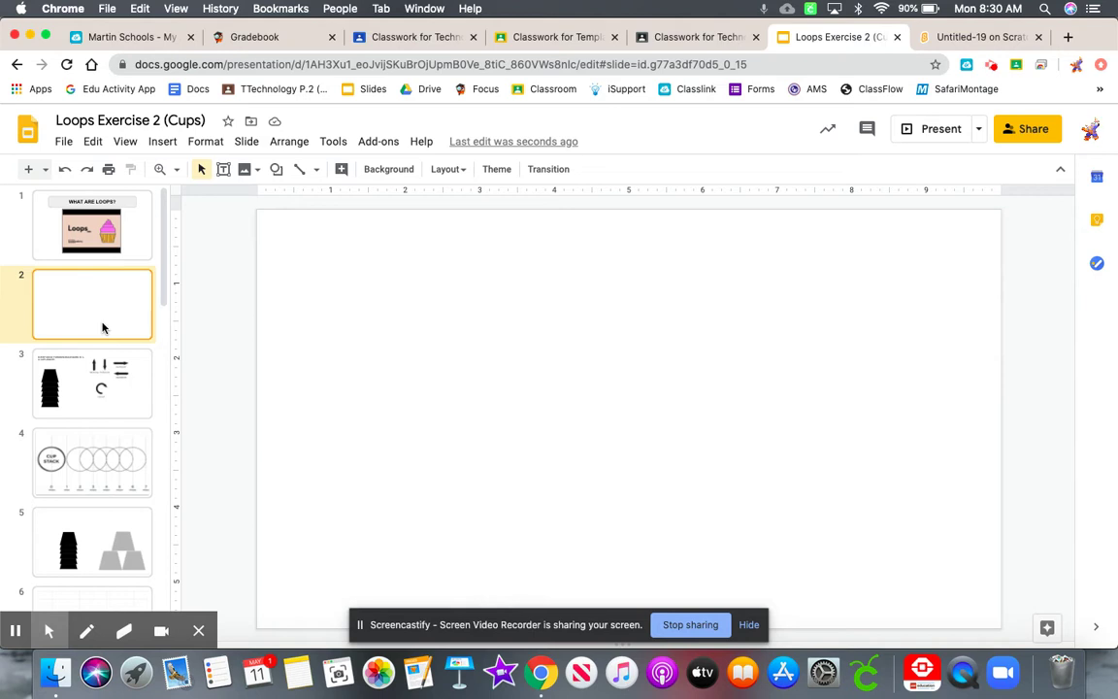
left_click(121, 412)
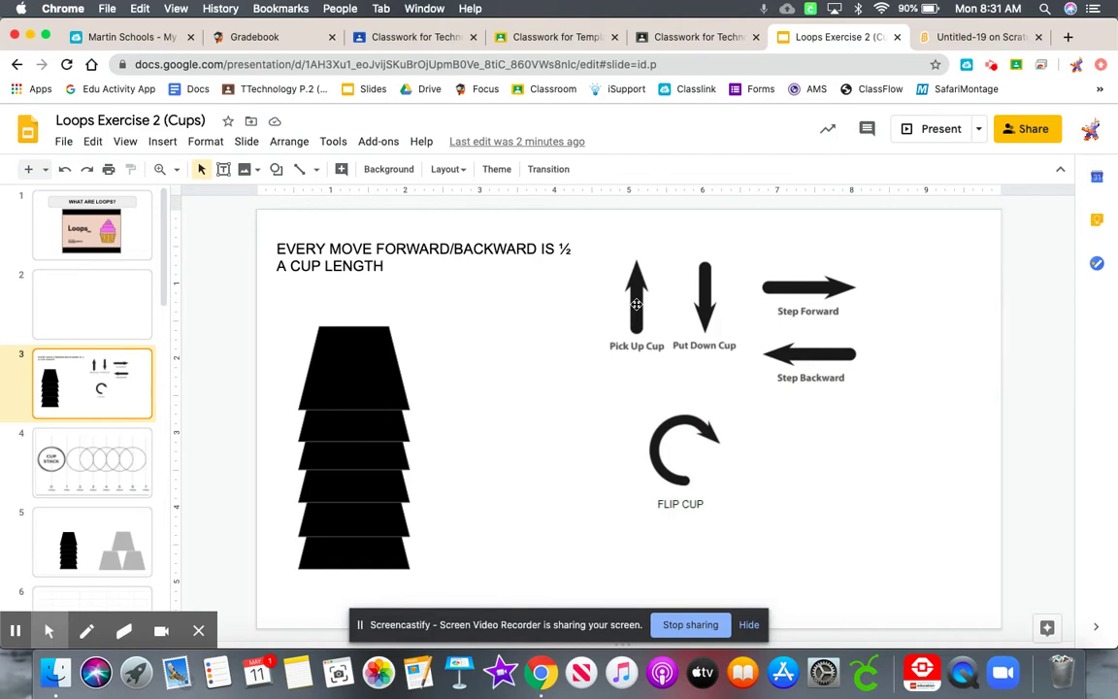
Select each movement symbol on slide 3 in turn: Pick Up Cup, Put Down Cup, Step Forward, Step Backward and Flip Cup.
left_click(636, 304)
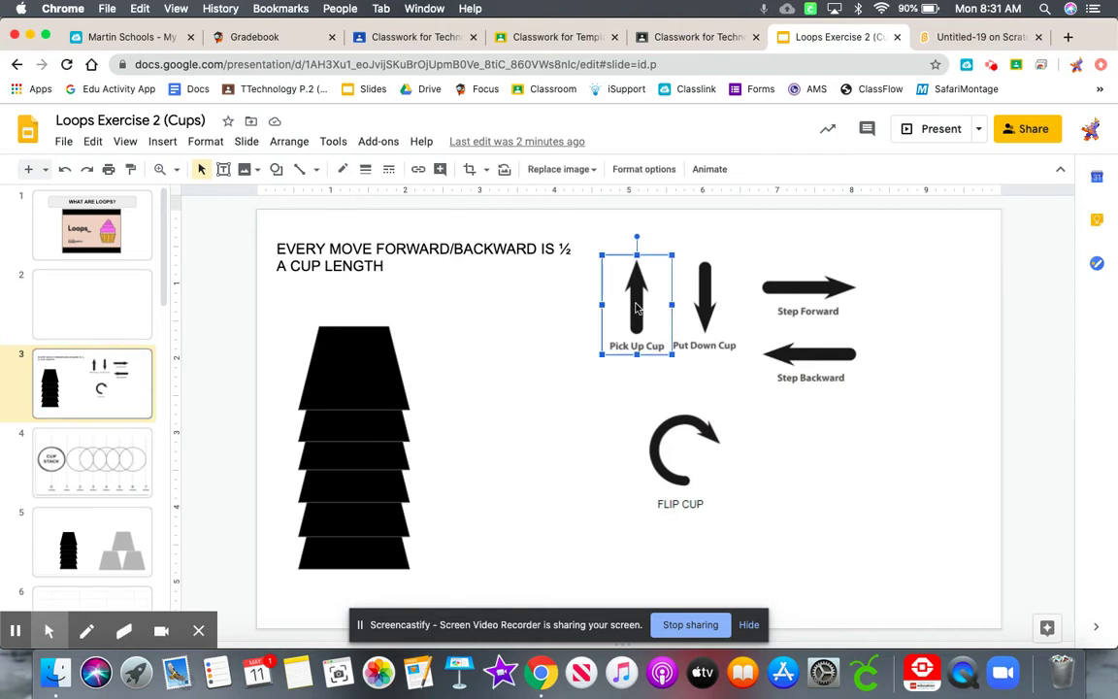
left_click(698, 308)
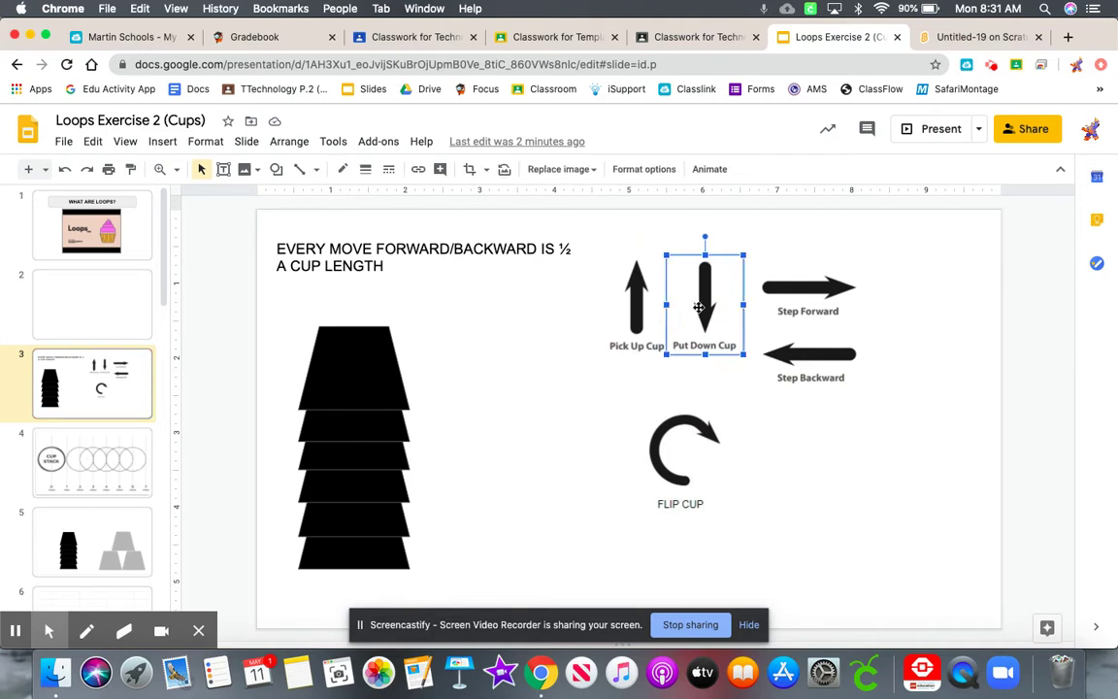
left_click(806, 290)
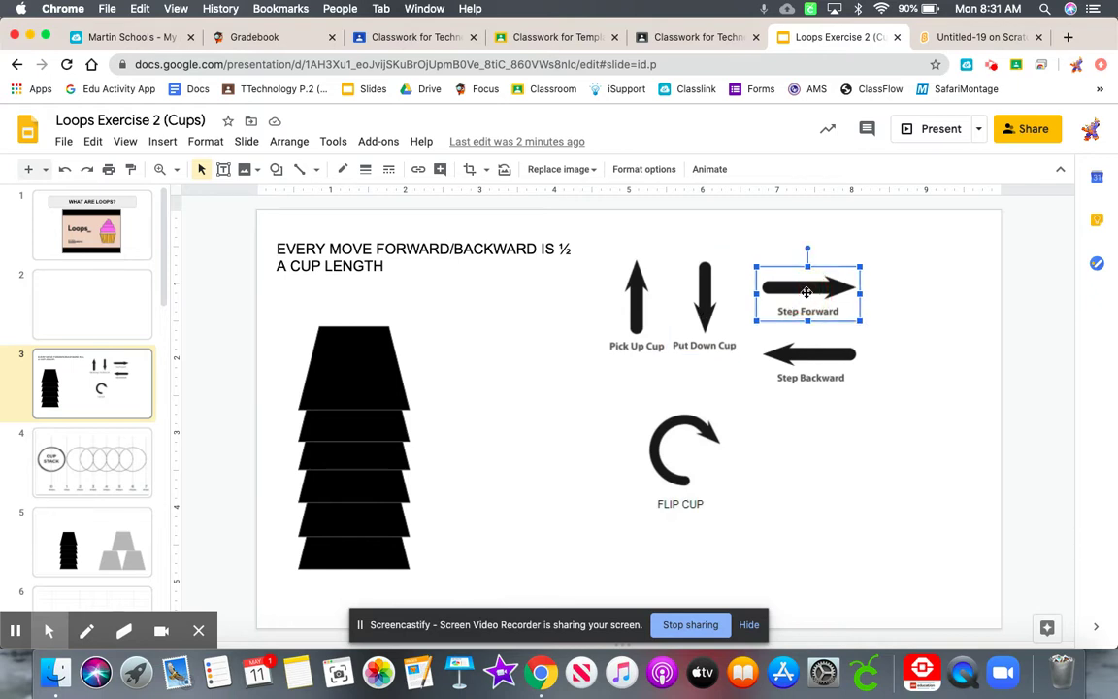
left_click(803, 361)
left_click(671, 456)
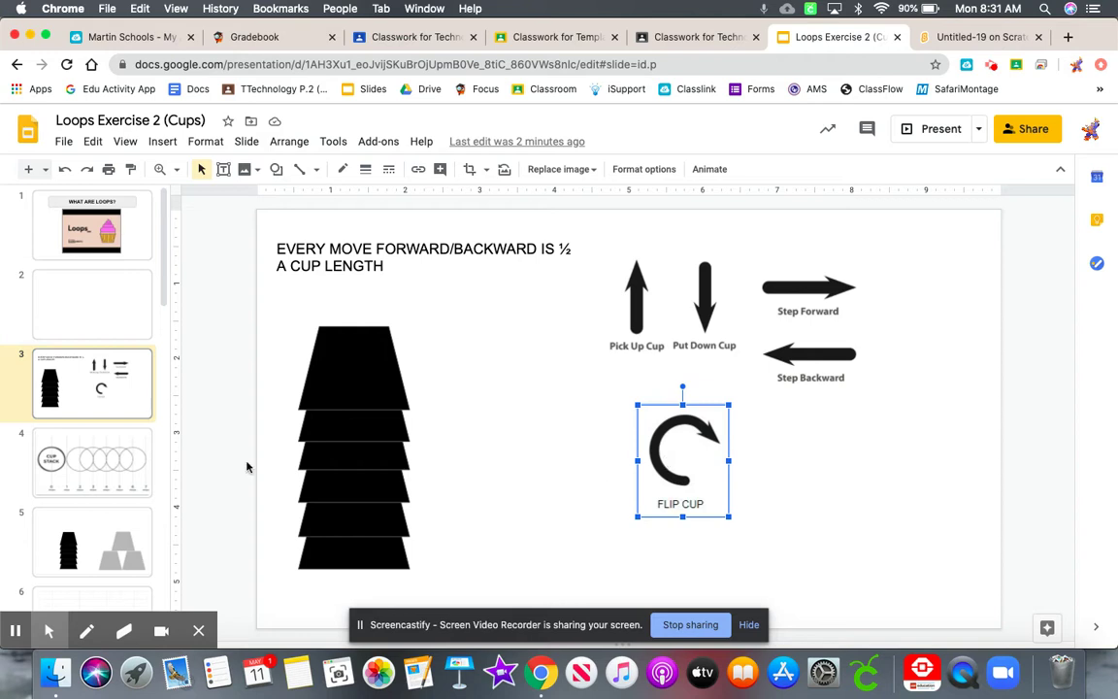
View the step diagram on slide 4, return to slide 3, and lift the top cup straight above the stack.
left_click(83, 473)
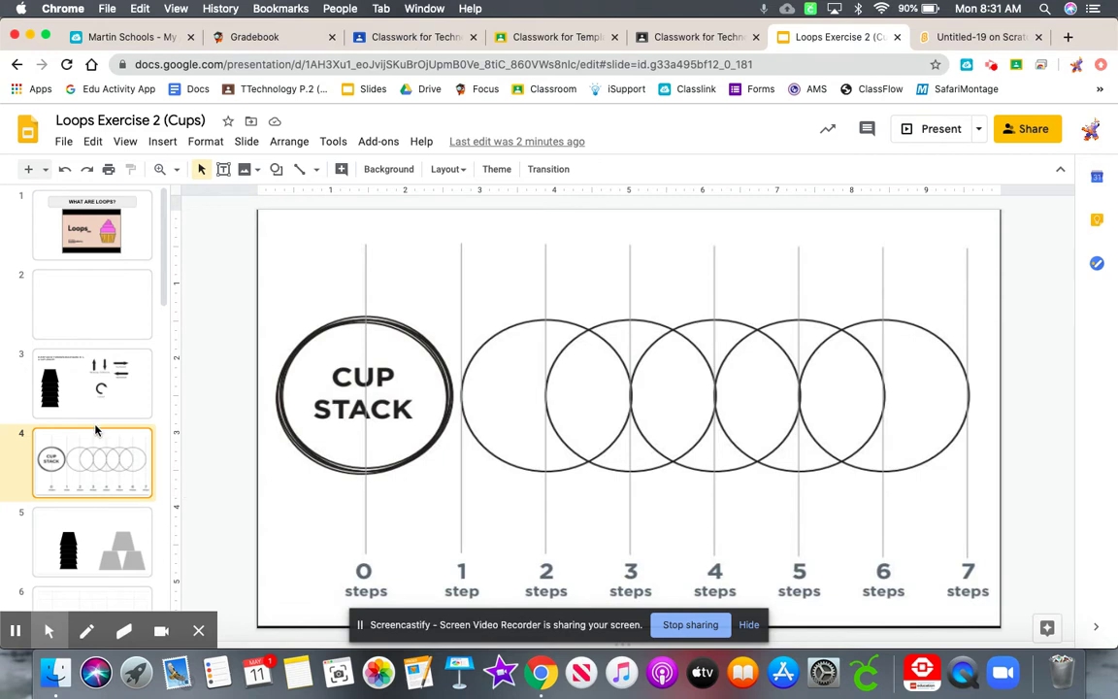
left_click(92, 375)
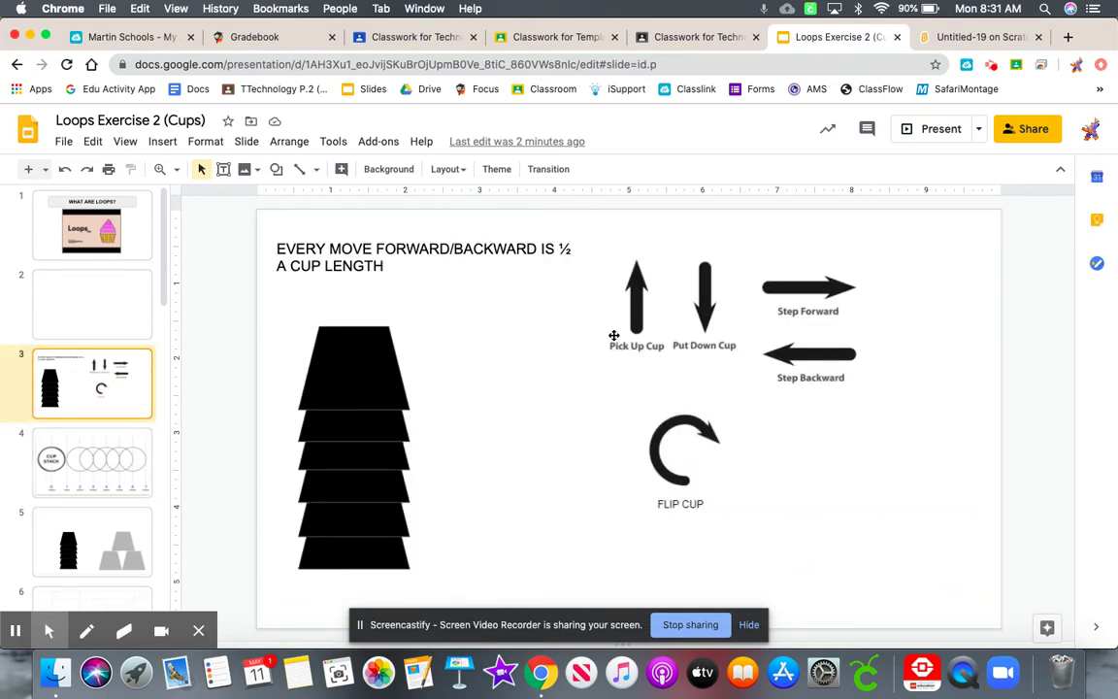
left_click(618, 330)
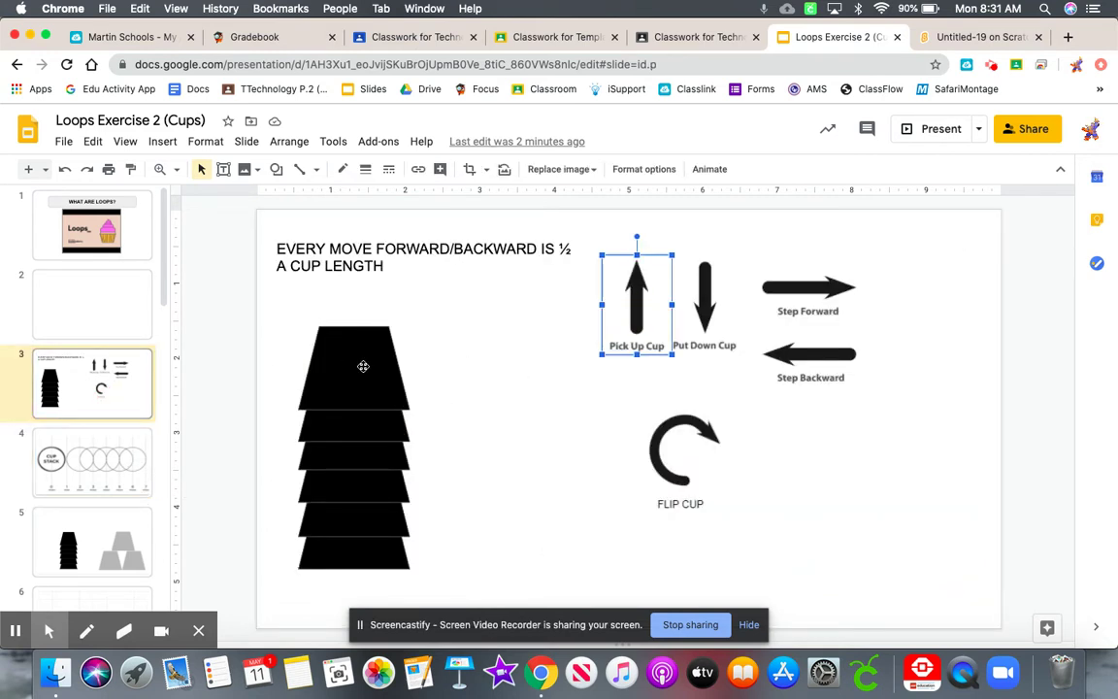
left_click_drag(365, 366, 365, 258)
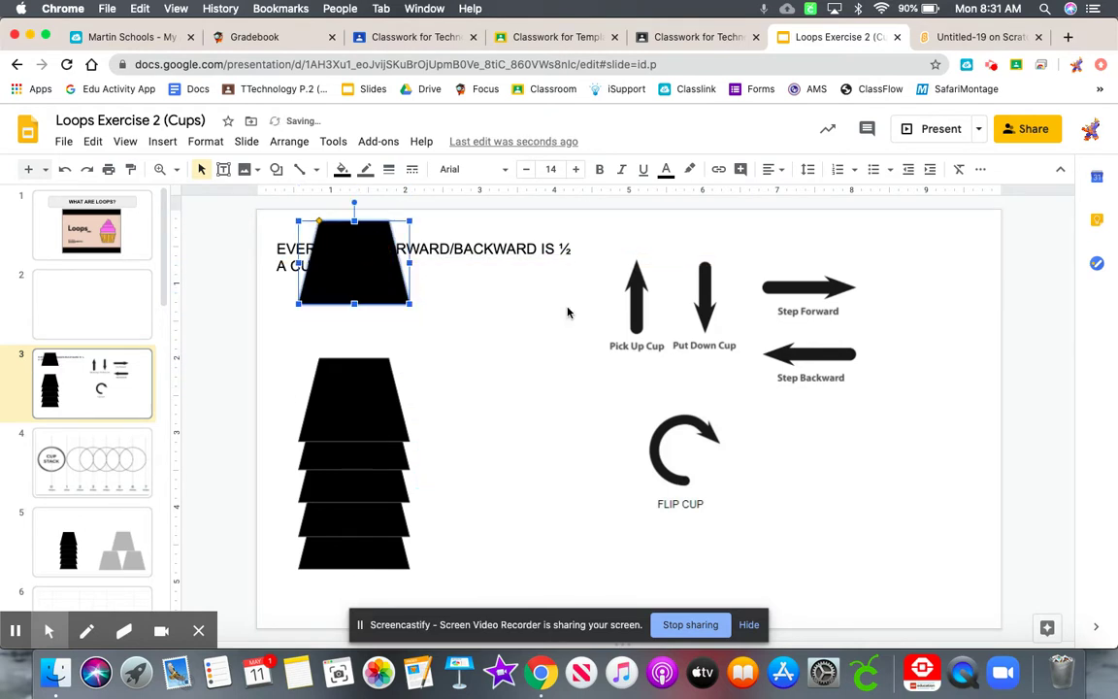
Move the forward/backward rule text up to the slide's upper-left corner and shift the lifted cup forward by half a cup length.
double_click(369, 267)
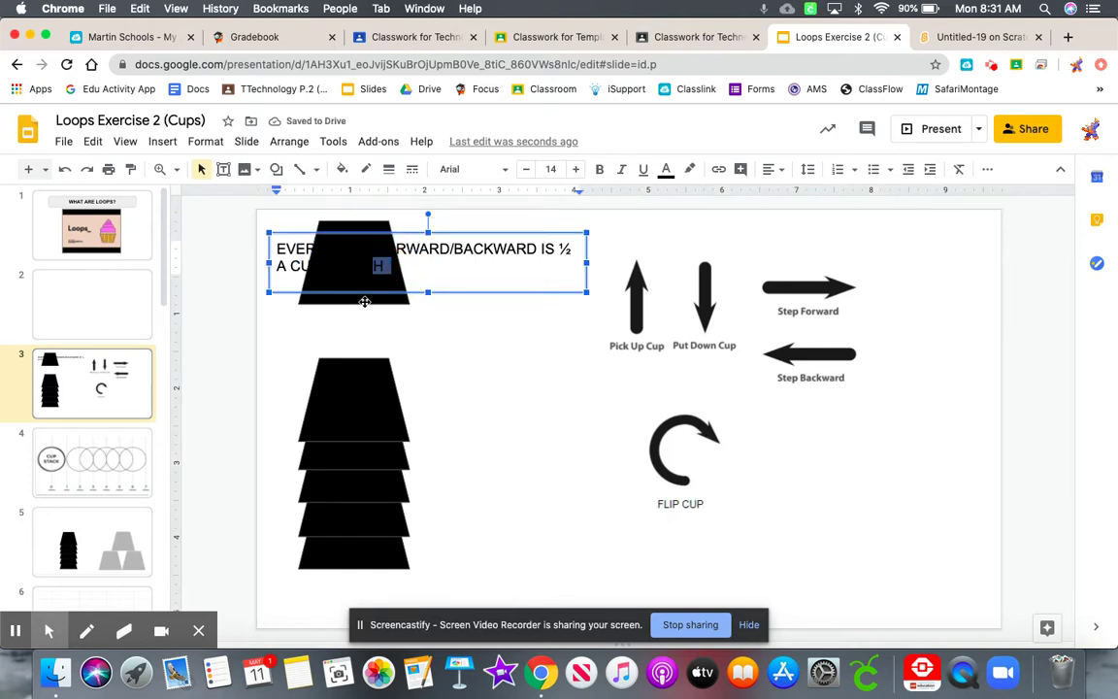
left_click(366, 294)
left_click(369, 291)
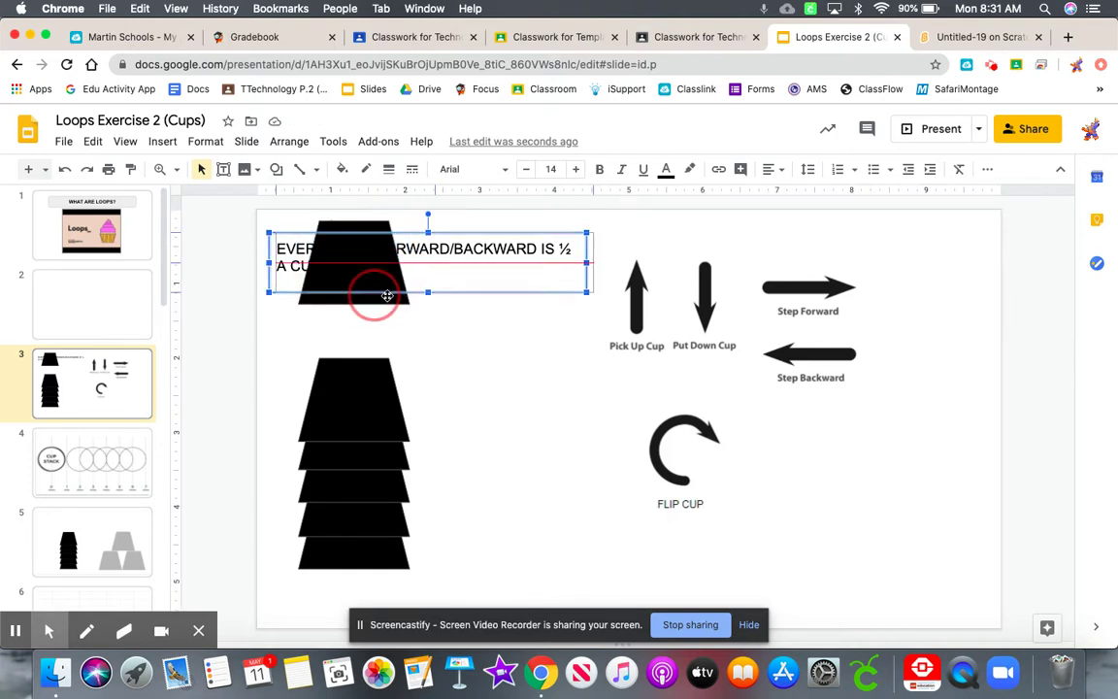
left_click_drag(359, 284, 423, 311)
left_click(372, 292)
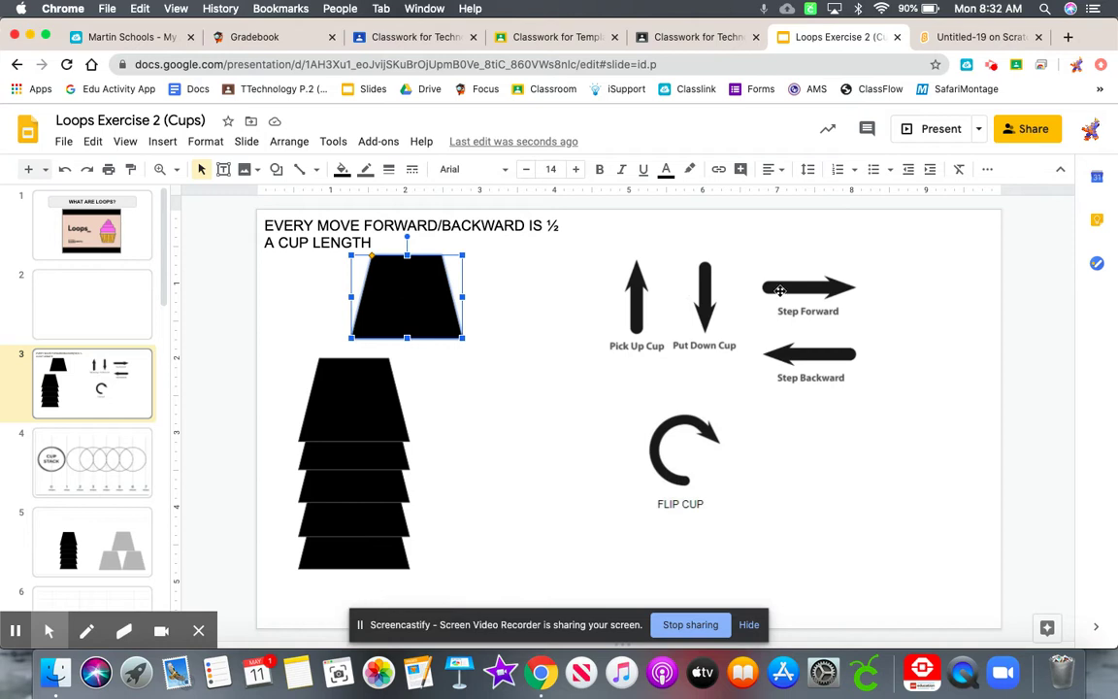
Step the lifted cup further forward toward the Pick Up Cup arrow, then step it back toward the stack.
left_click_drag(419, 290, 474, 296)
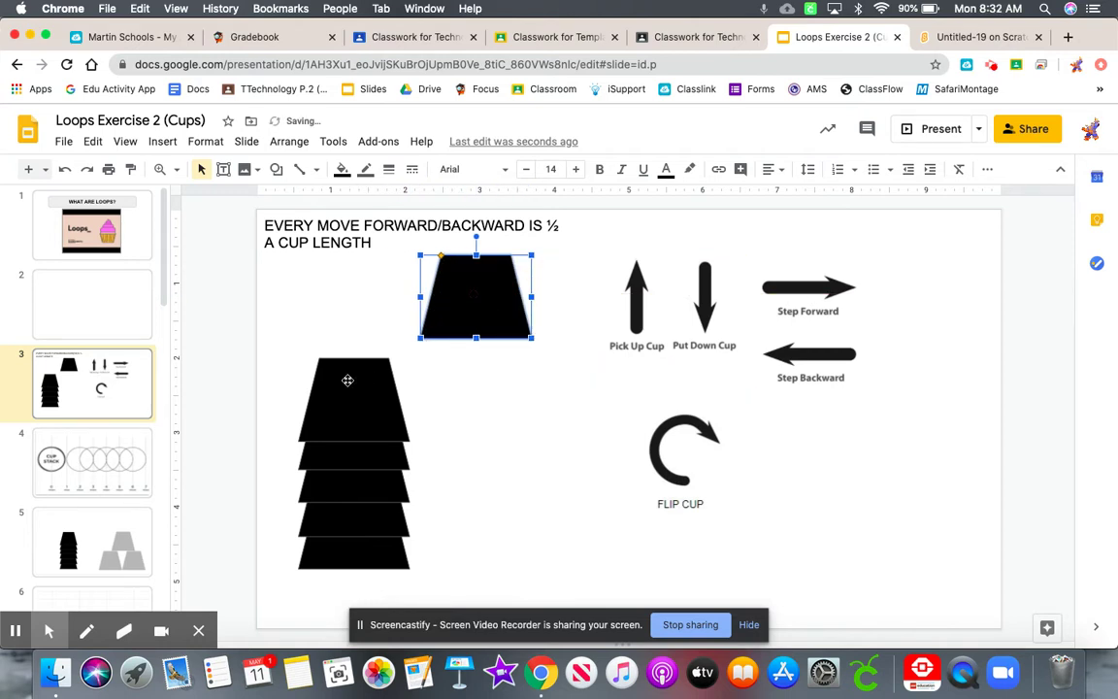
left_click(702, 329)
left_click_drag(489, 284, 416, 290)
left_click(356, 377)
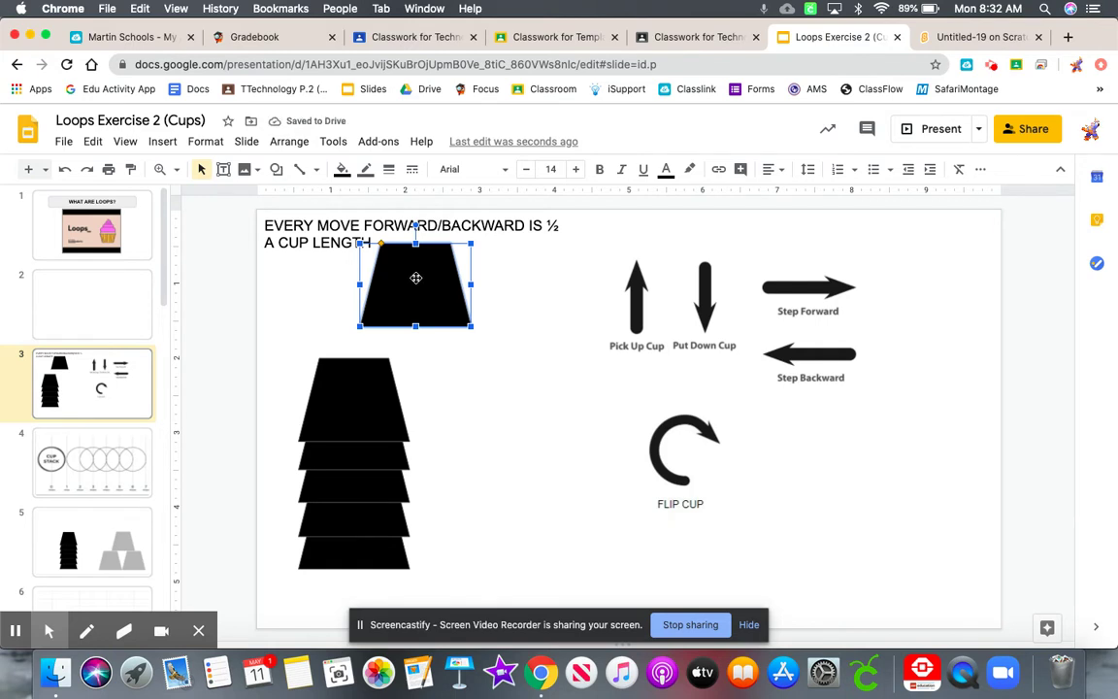
Lower the lifted cup to the stack's top edge, try rotating it clockwise, and undo the rotation.
left_click_drag(417, 289, 411, 314)
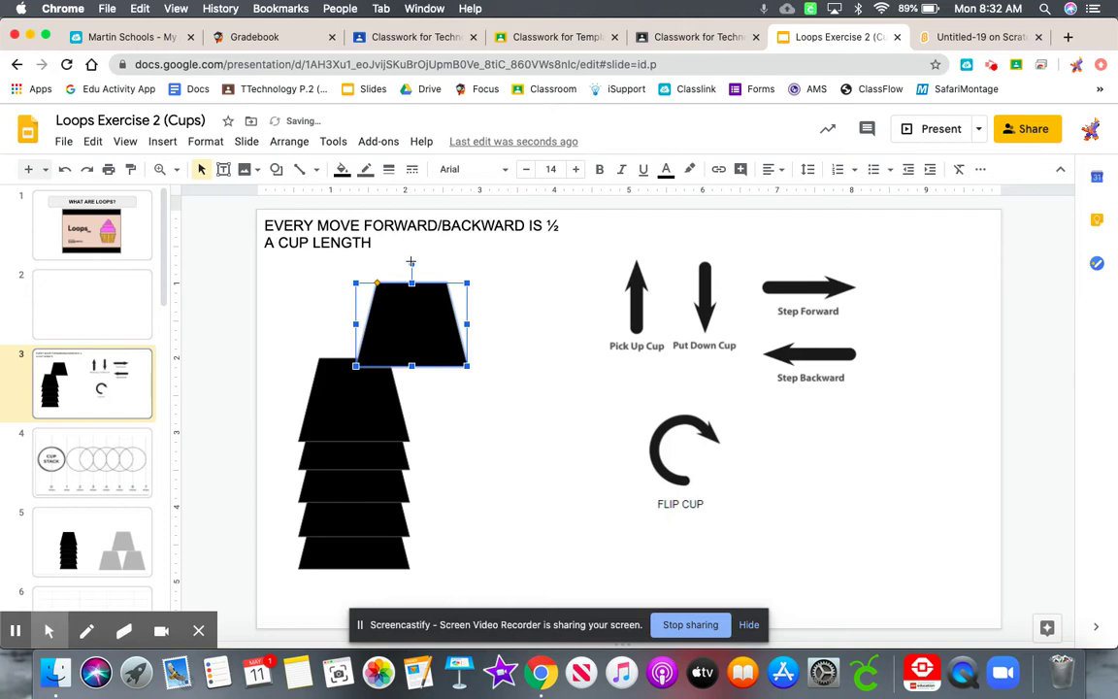
left_click_drag(411, 261, 457, 268)
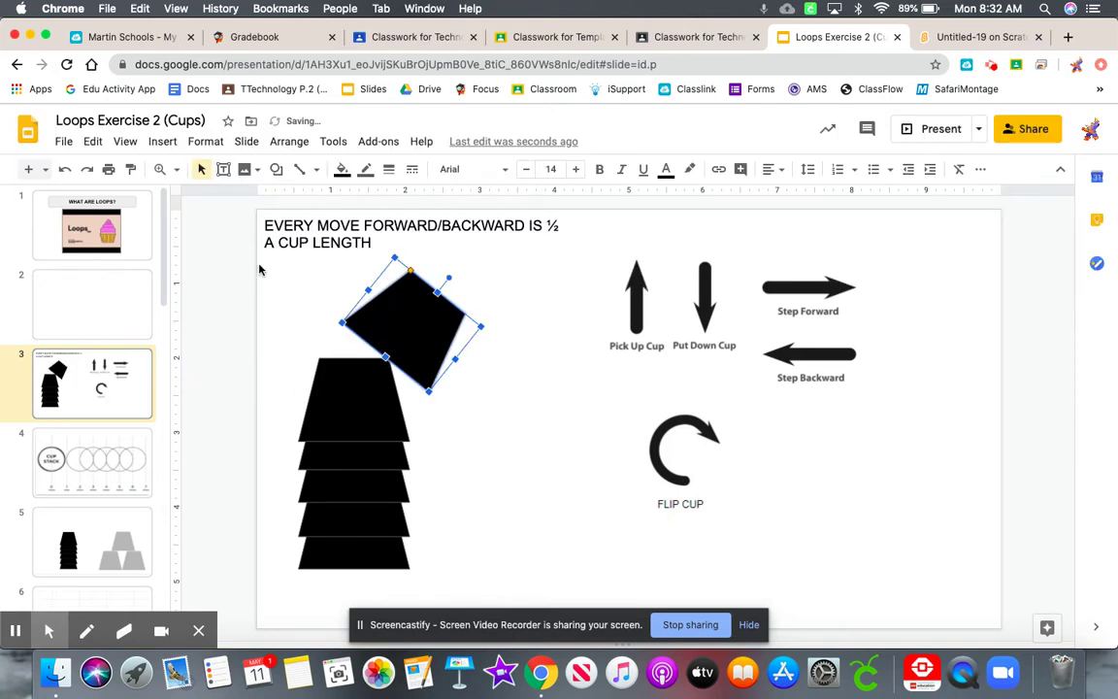
left_click(65, 169)
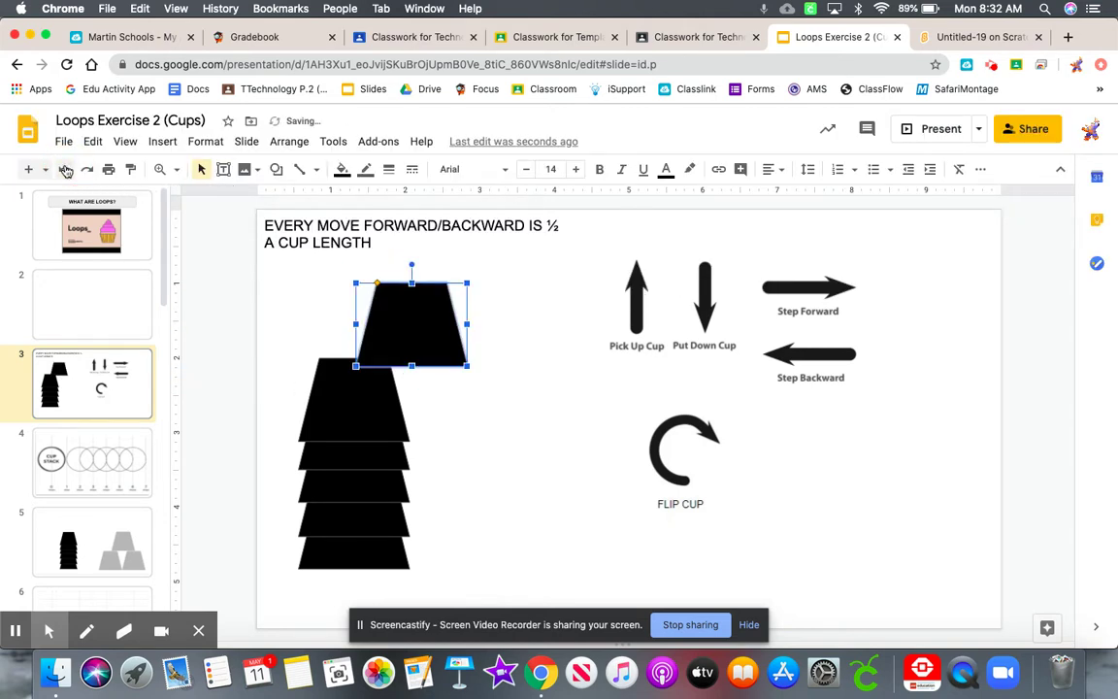
Put the lifted cup down at base level just beside the stack, then return it to the top of the stack.
left_click_drag(398, 320, 403, 280)
left_click_drag(402, 280, 489, 524)
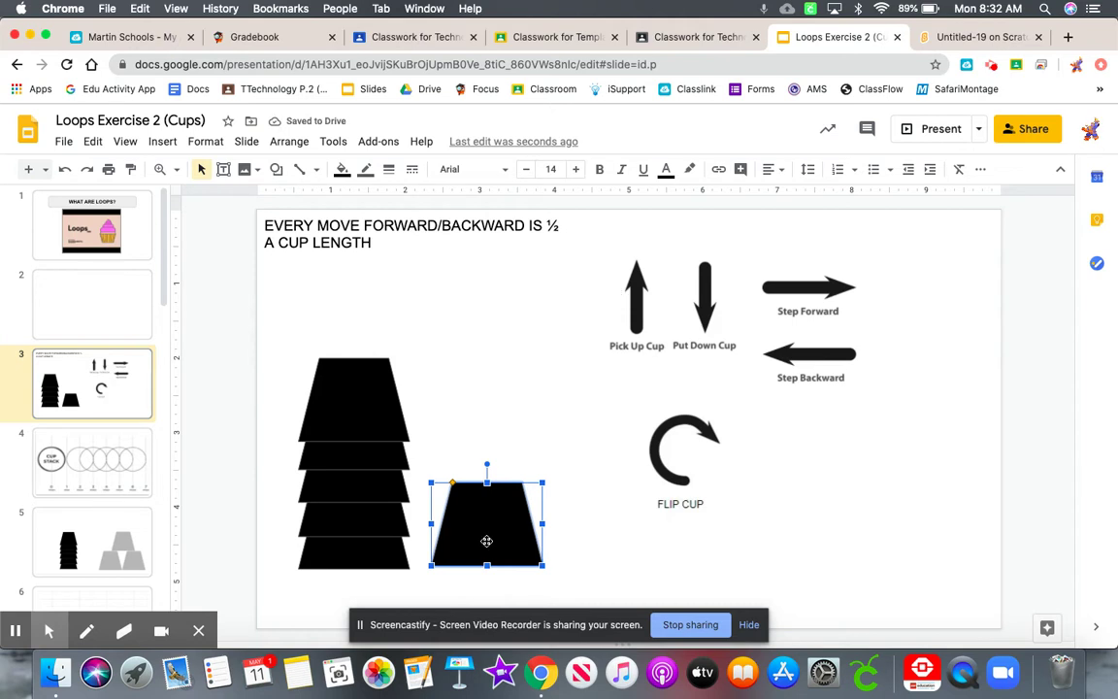
left_click_drag(486, 510, 351, 385)
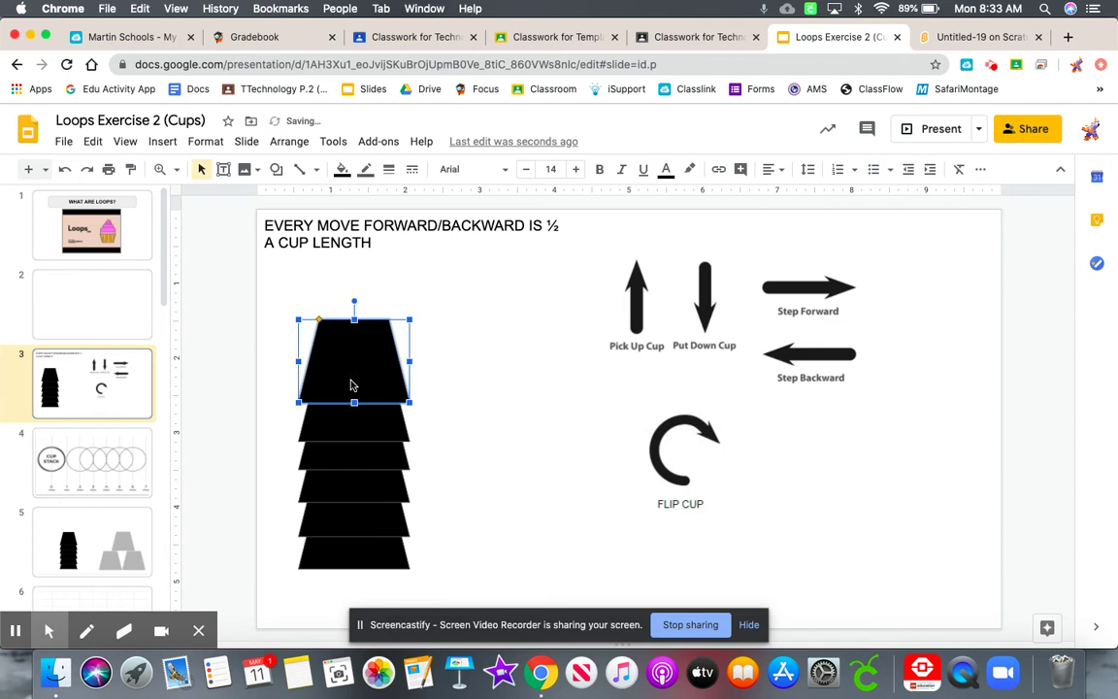
On slide 5, select all six black cups and move the whole stack toward the slide's left edge, away from the pyramid.
left_click(108, 527)
left_click_drag(355, 354, 580, 579)
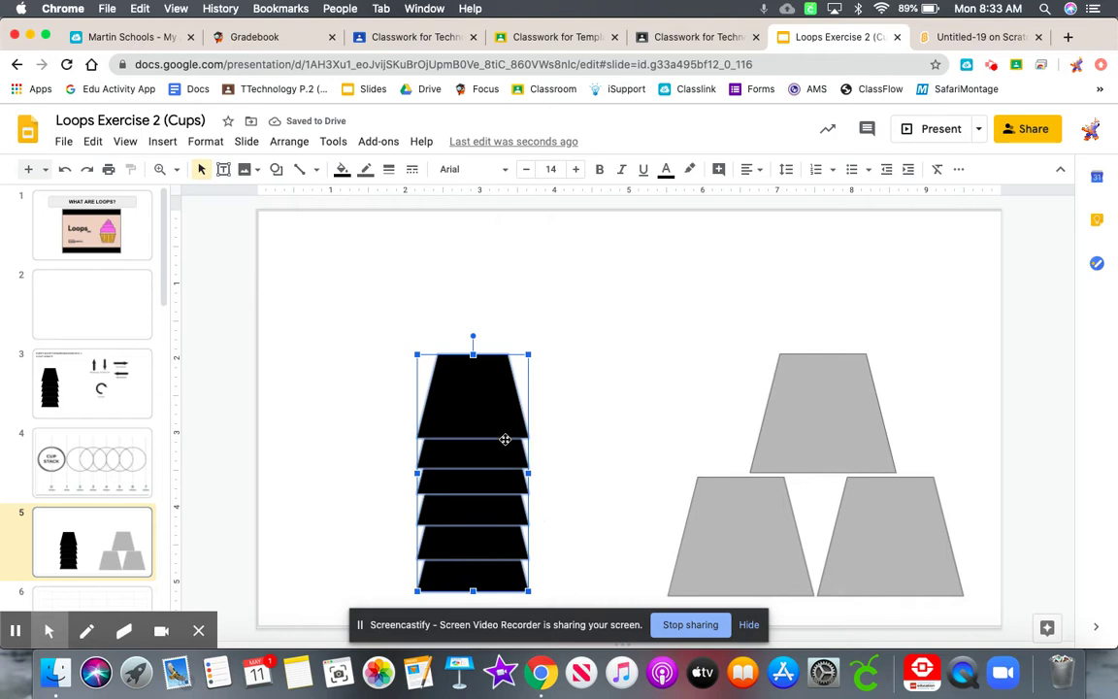
left_click_drag(493, 416, 374, 395)
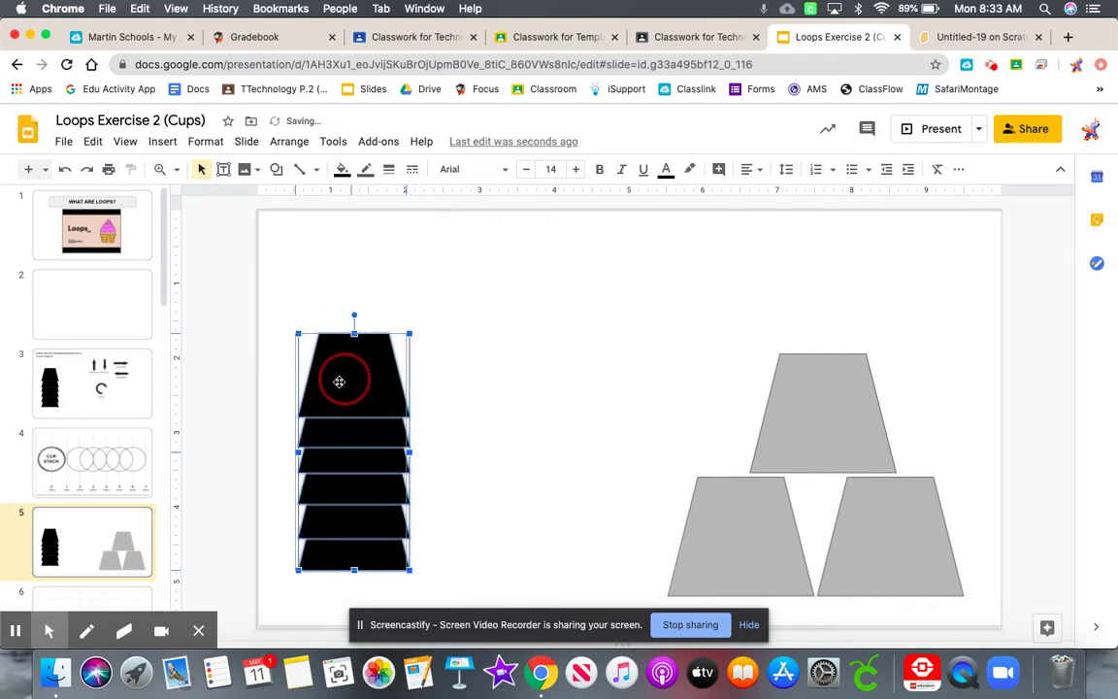
left_click_drag(339, 382, 331, 387)
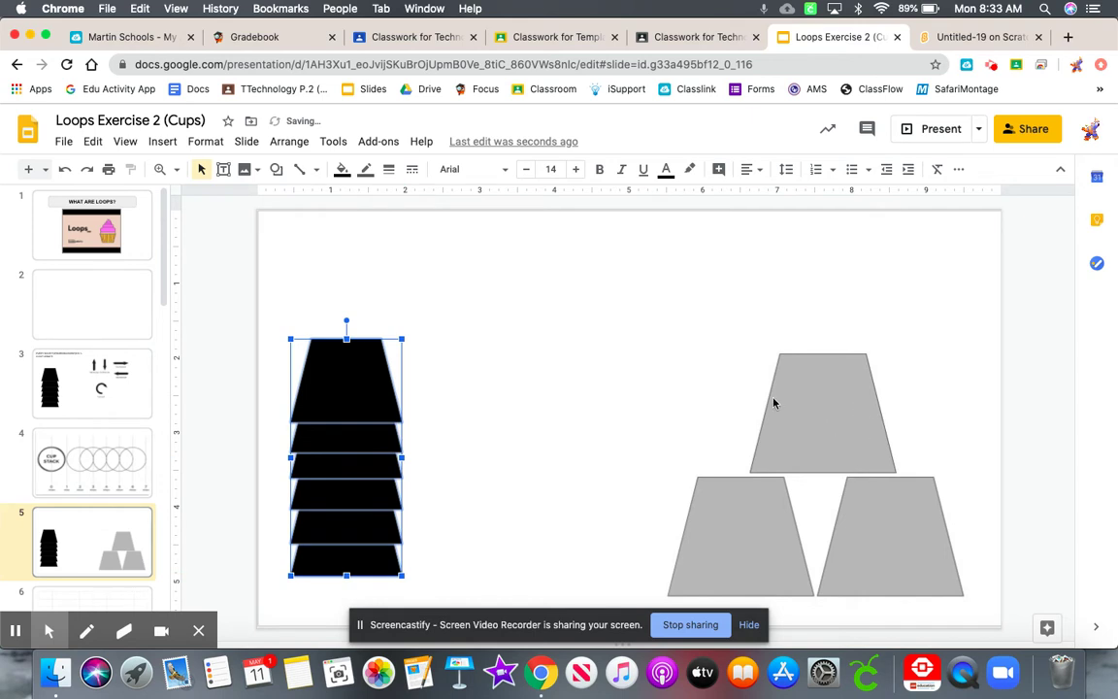
left_click(423, 384)
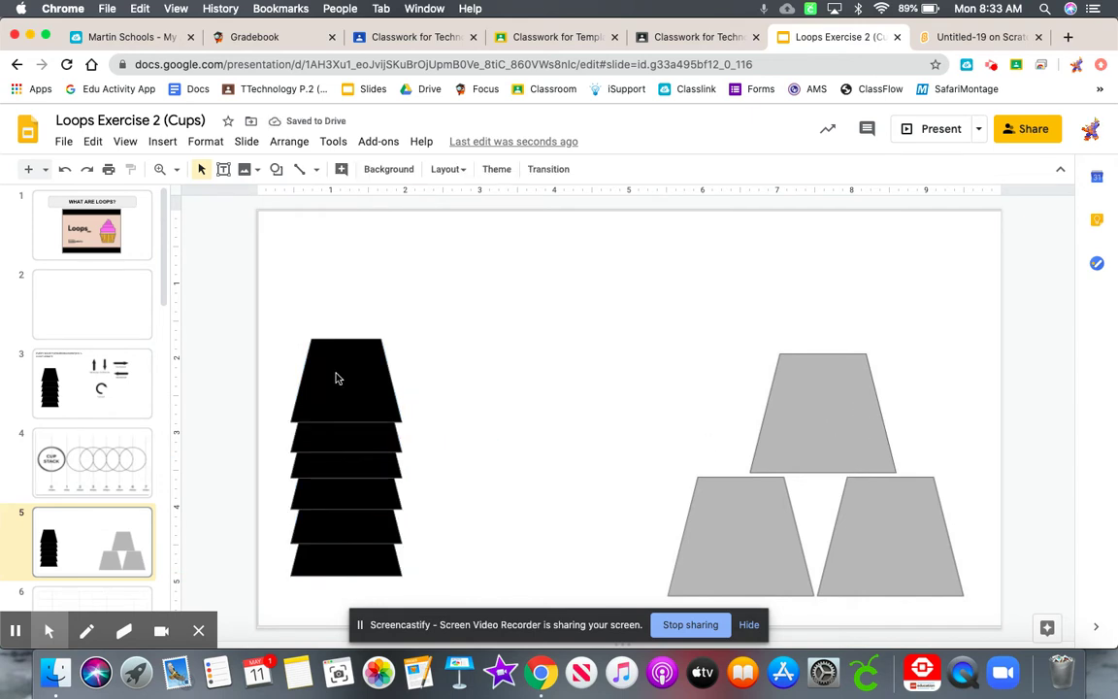
Move the top three black cups one by one onto the pyramid's lower-left, lower-right and top grey cups.
left_click_drag(337, 380, 736, 548)
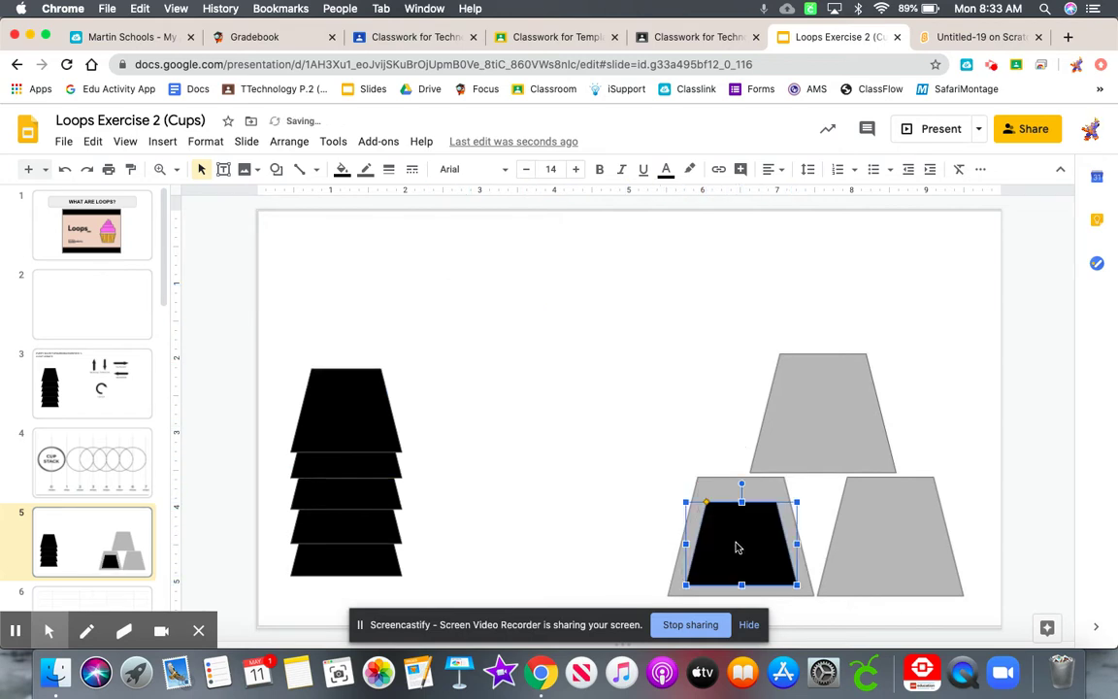
left_click_drag(335, 412, 882, 548)
left_click_drag(367, 427, 849, 413)
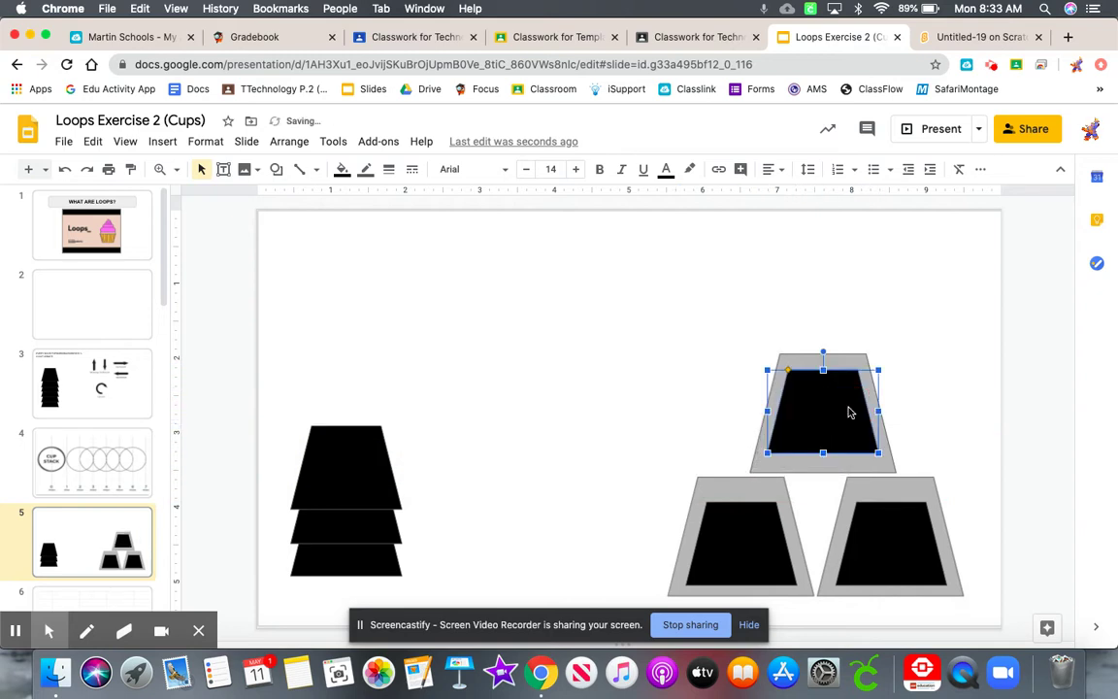
Undo the three cup placements on the grey pyramid.
left_click(64, 169)
left_click(64, 169)
left_click(64, 170)
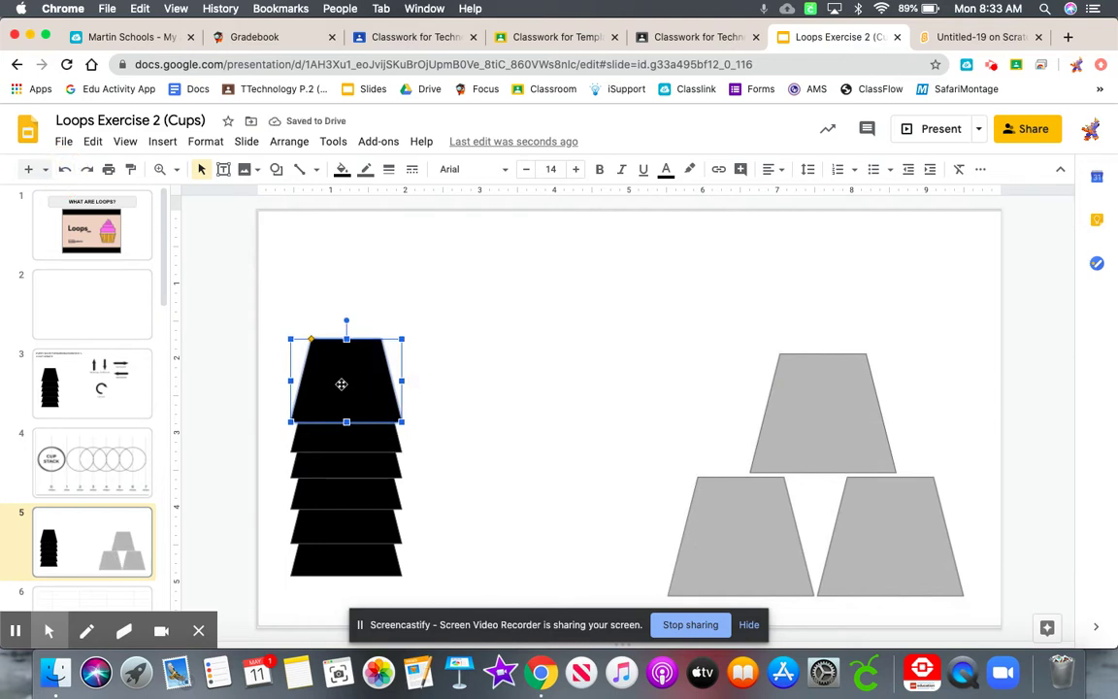
View the empty table on slide 6, the cup pattern on slide 7 and the empty table on slide 8.
scroll(113, 537, "down", 3)
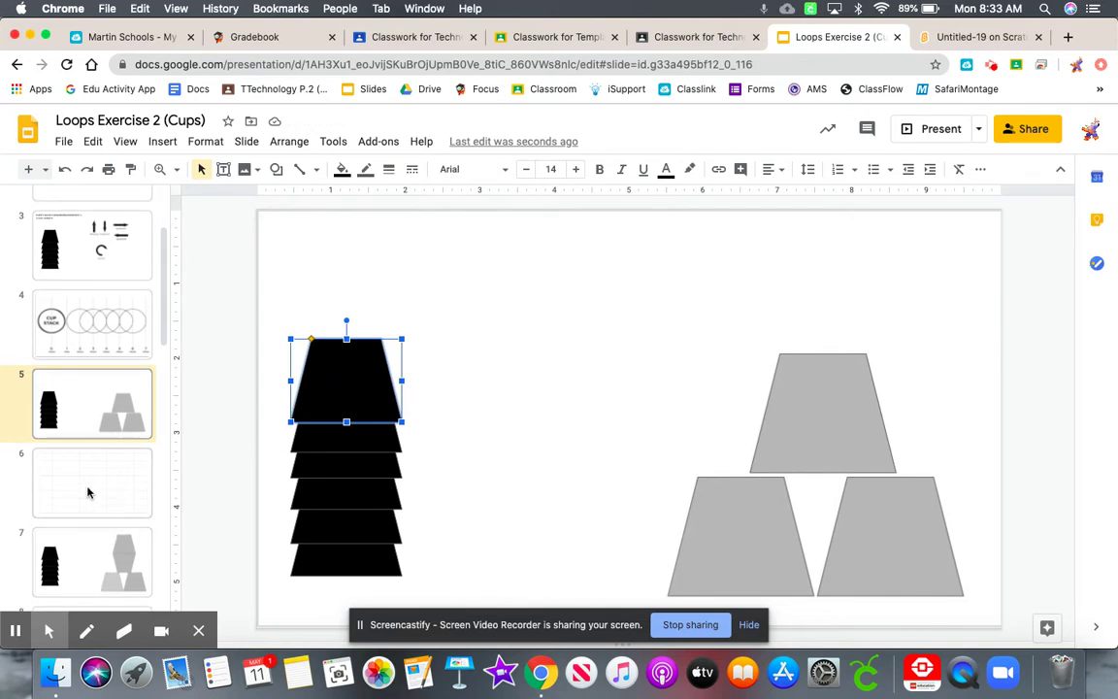
left_click(87, 493)
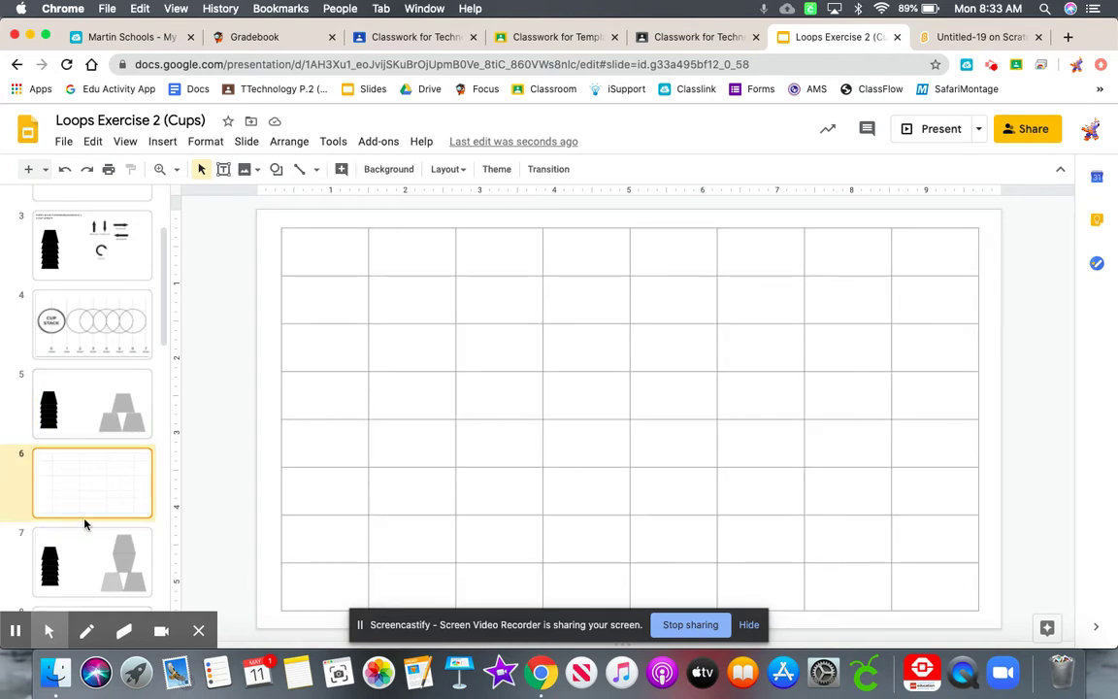
scroll(84, 529, "down", 2)
left_click(87, 474)
left_click(88, 546)
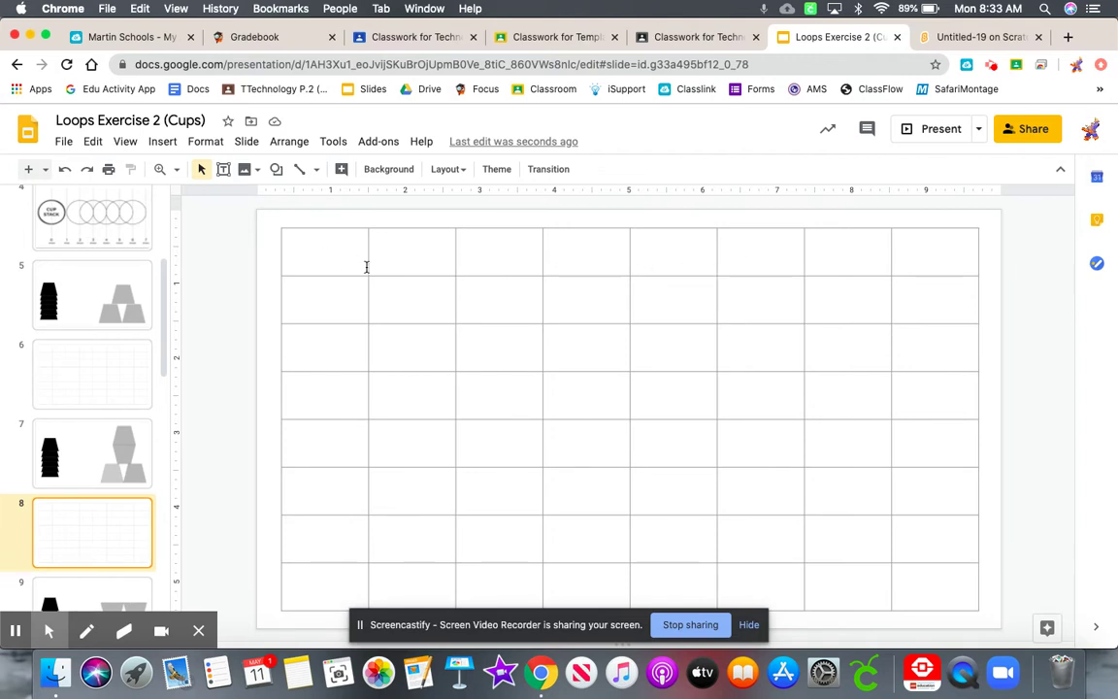
Check the movement symbols on slide 3, and on slide 5 lift the top black cup straight up above the stack.
left_click(107, 287)
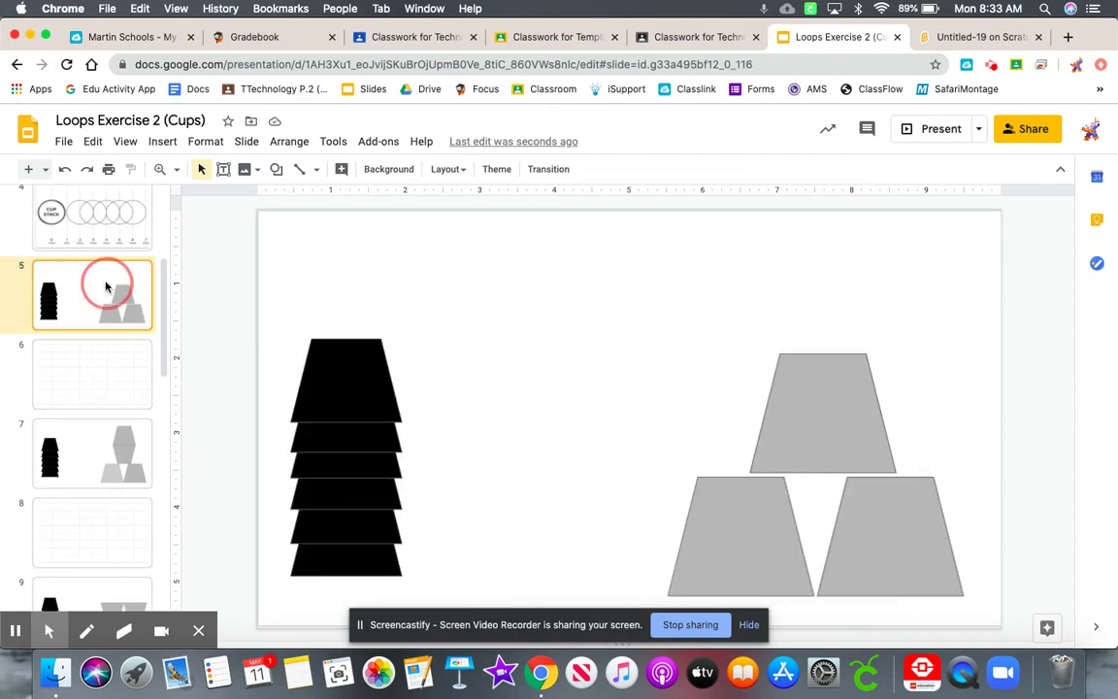
scroll(107, 287, "up", 4)
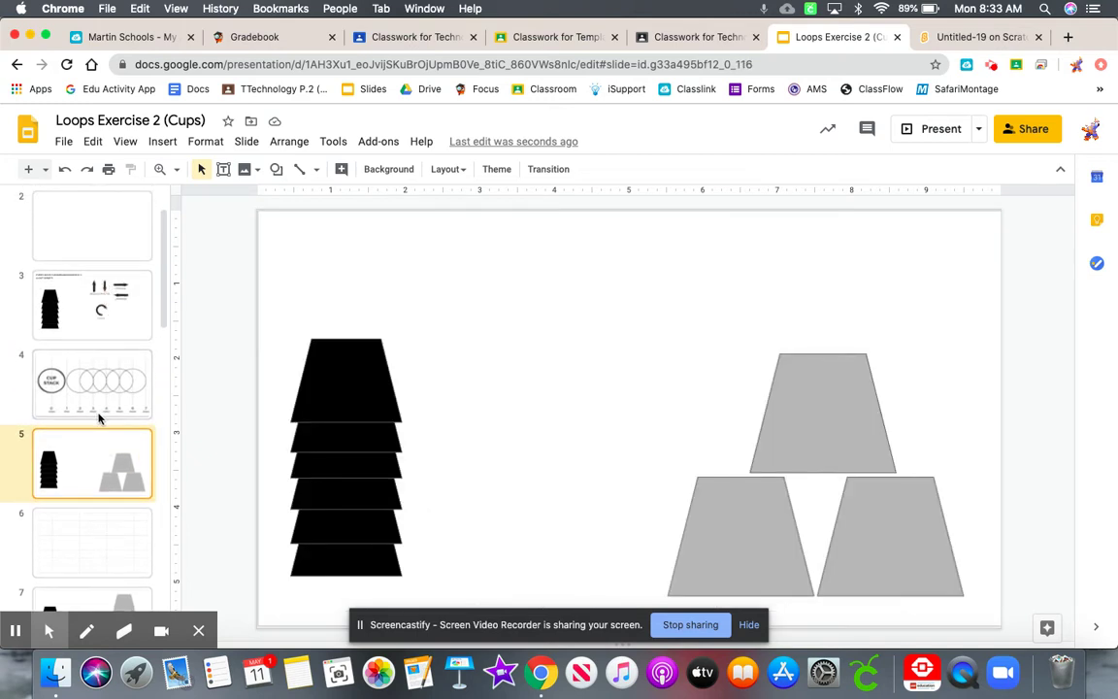
left_click(123, 326)
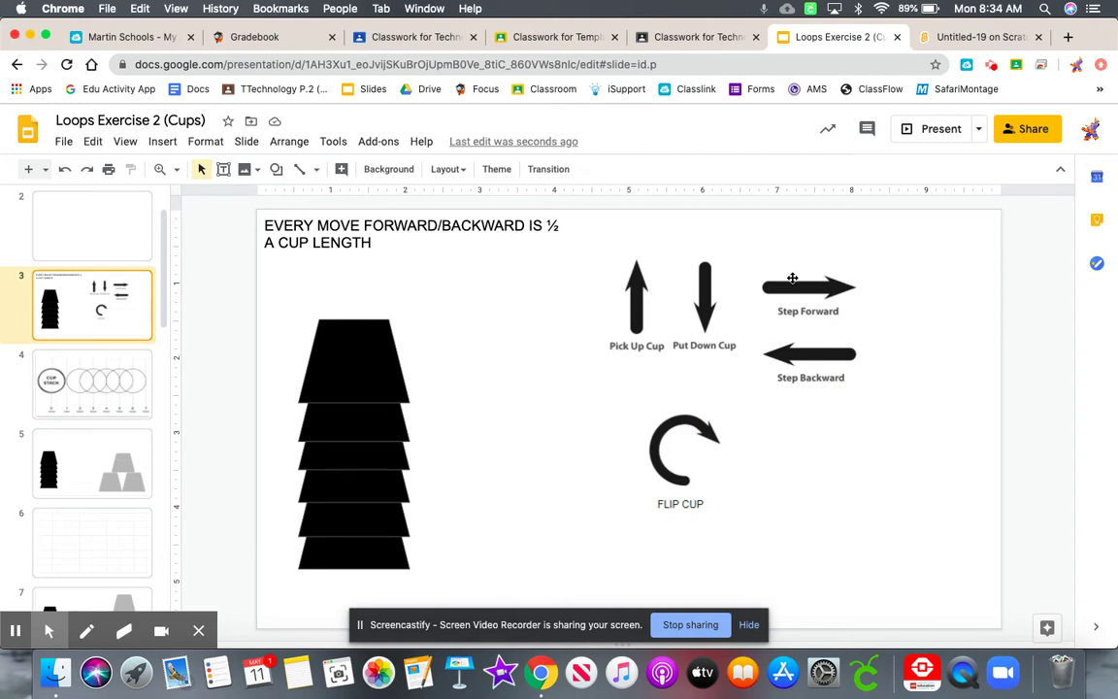
left_click(66, 483)
left_click_drag(340, 378, 341, 288)
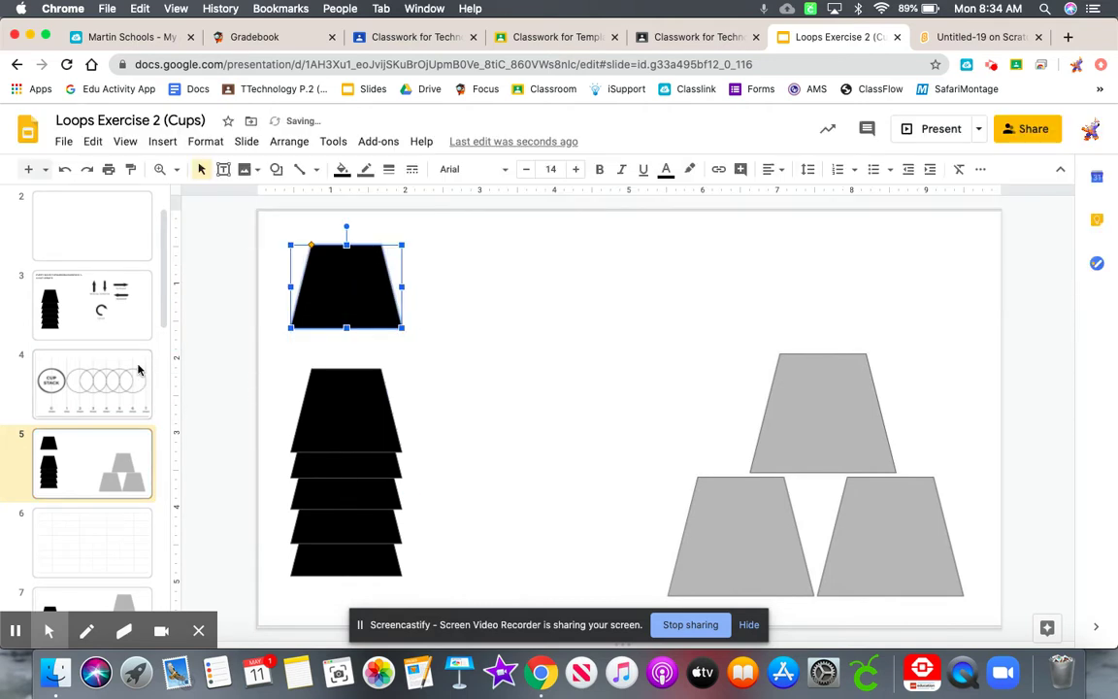
Copy the Pick Up Cup symbol from slide 3 into the first table cell on slide 6 and shrink it to fit.
left_click(123, 282)
left_click(637, 307)
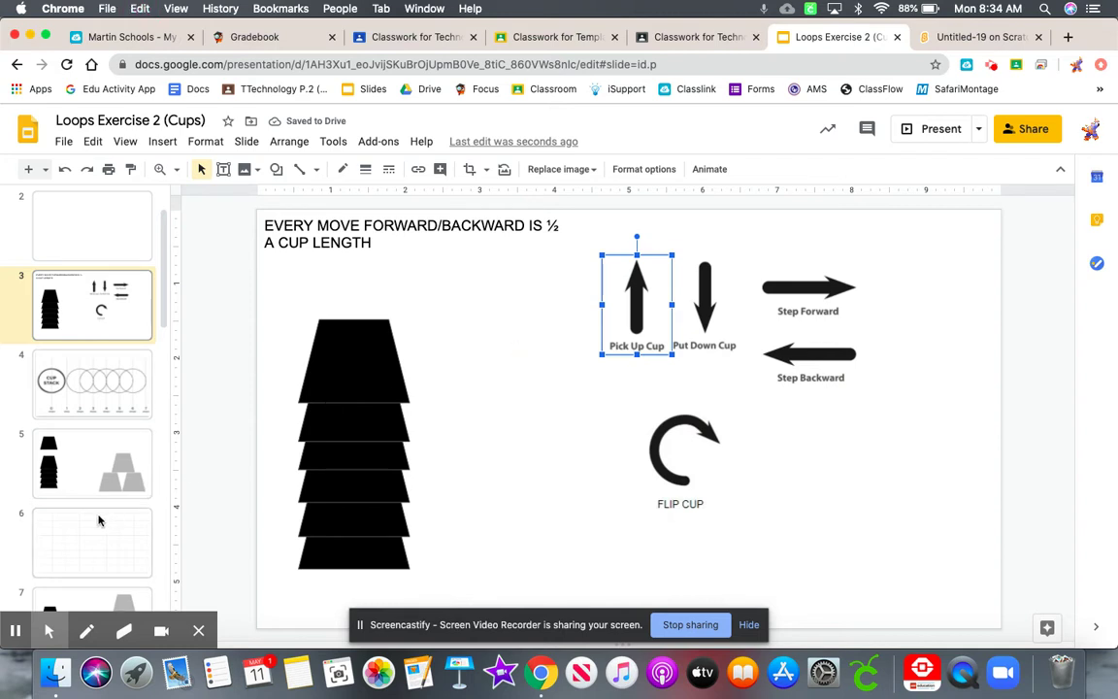
left_click(98, 521)
key("cmd+v")
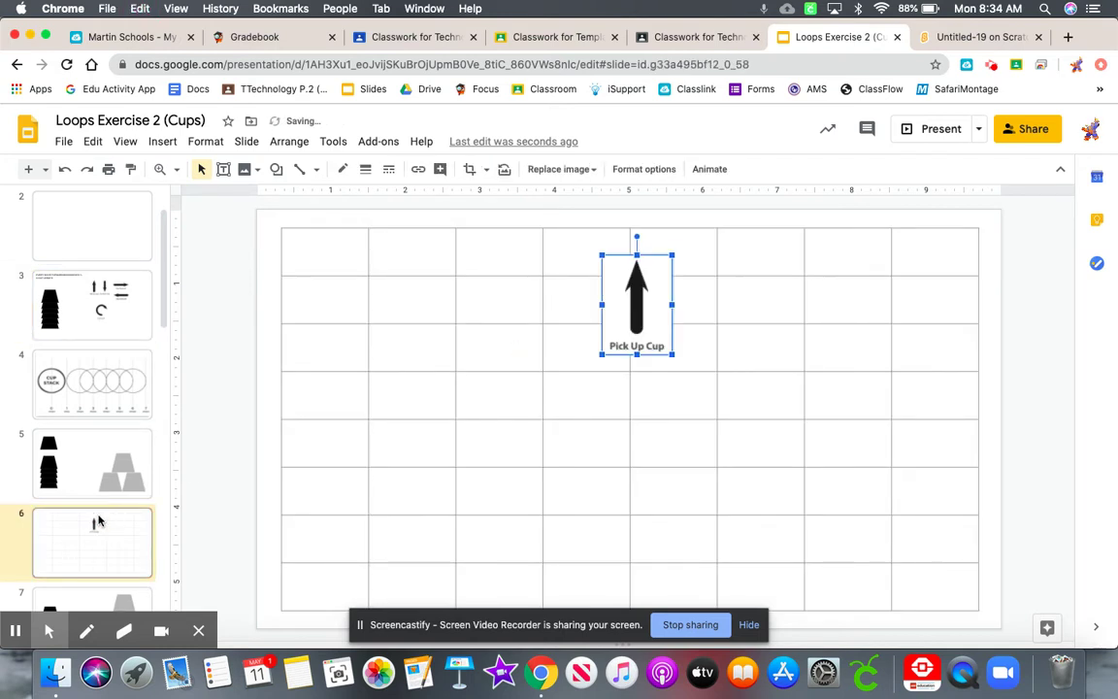
left_click_drag(636, 320, 328, 289)
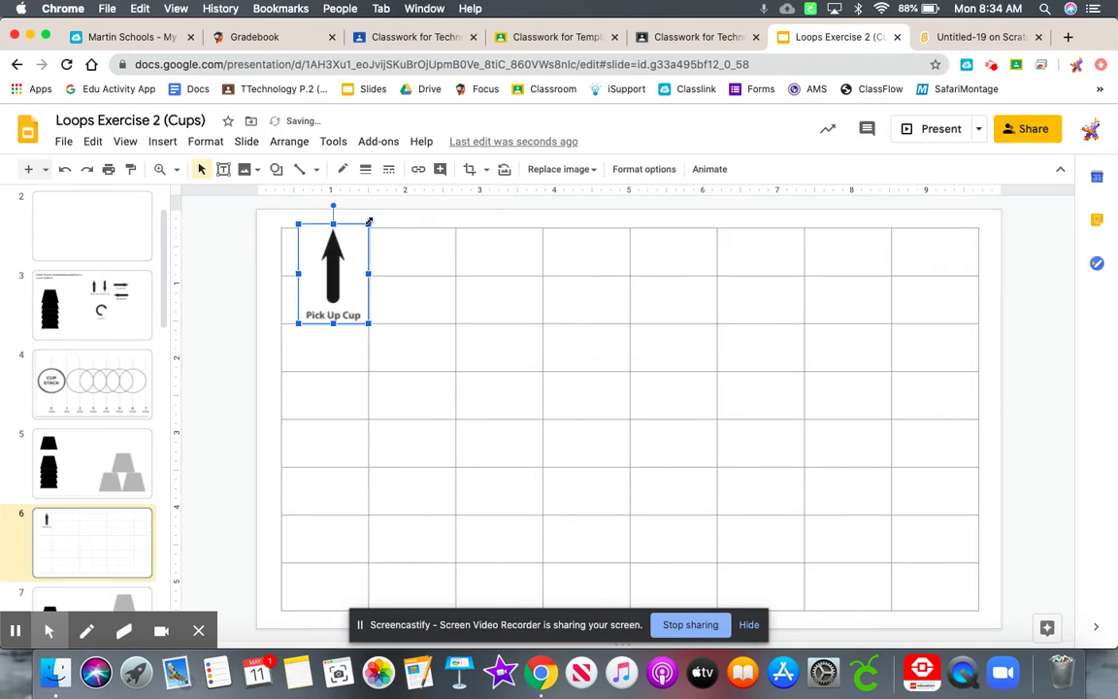
left_click_drag(369, 223, 325, 248)
left_click(215, 316)
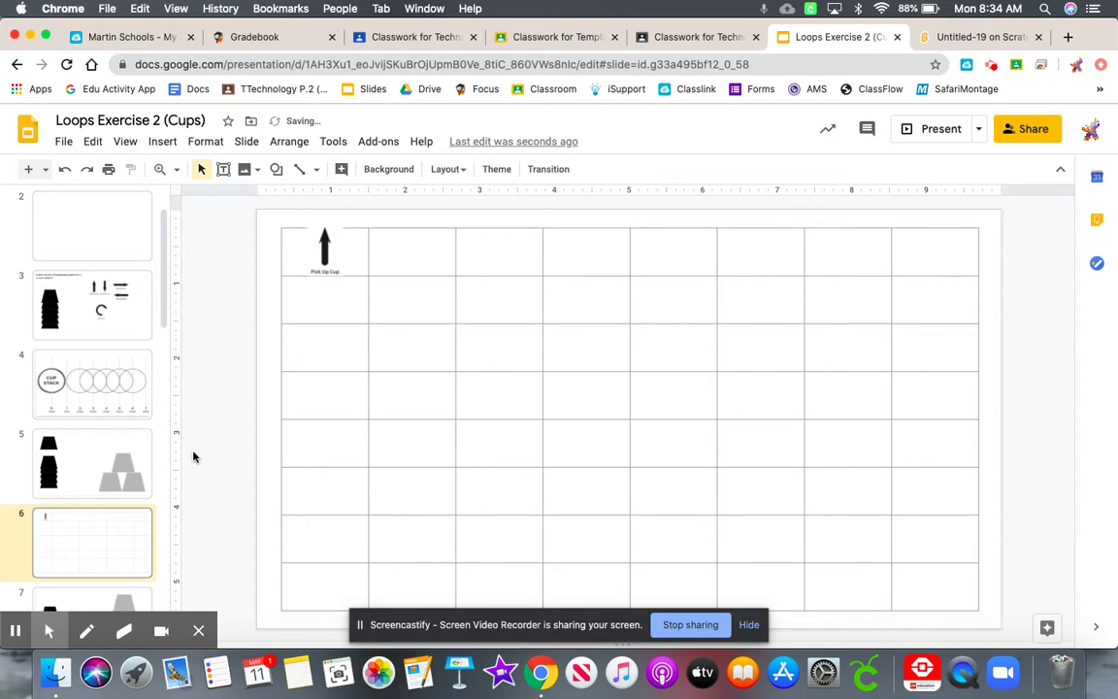
On slide 5, move the lifted black cup forward about half a cup length toward the pyramid.
scroll(49, 559, "down", 10)
scroll(49, 563, "up", 8)
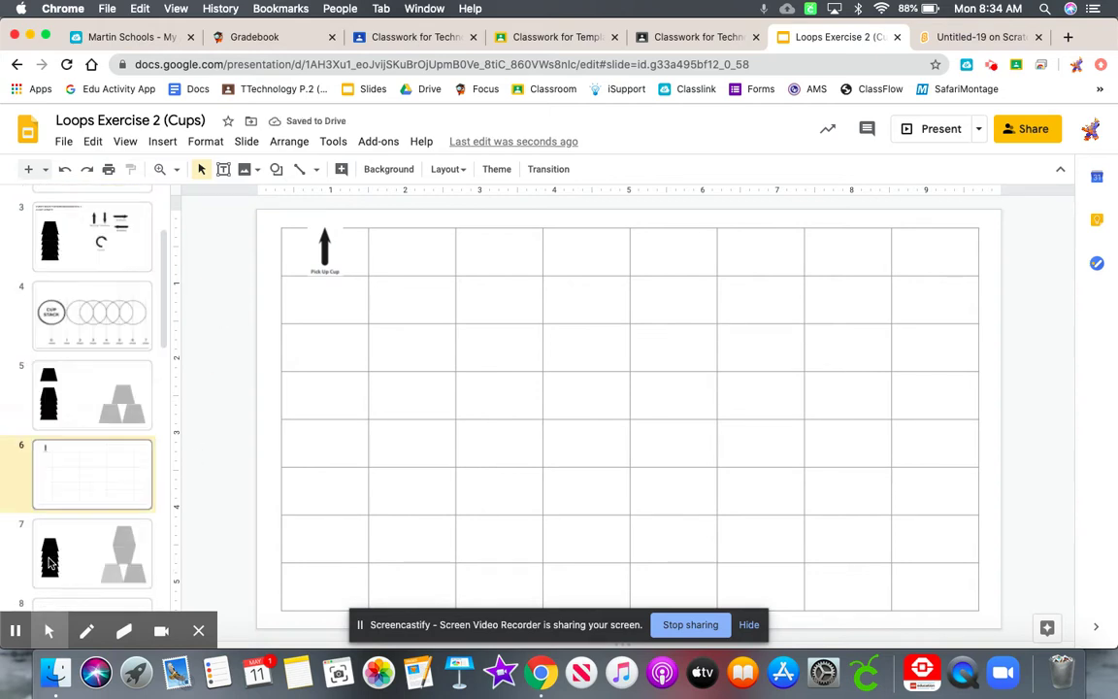
scroll(49, 561, "up", 3)
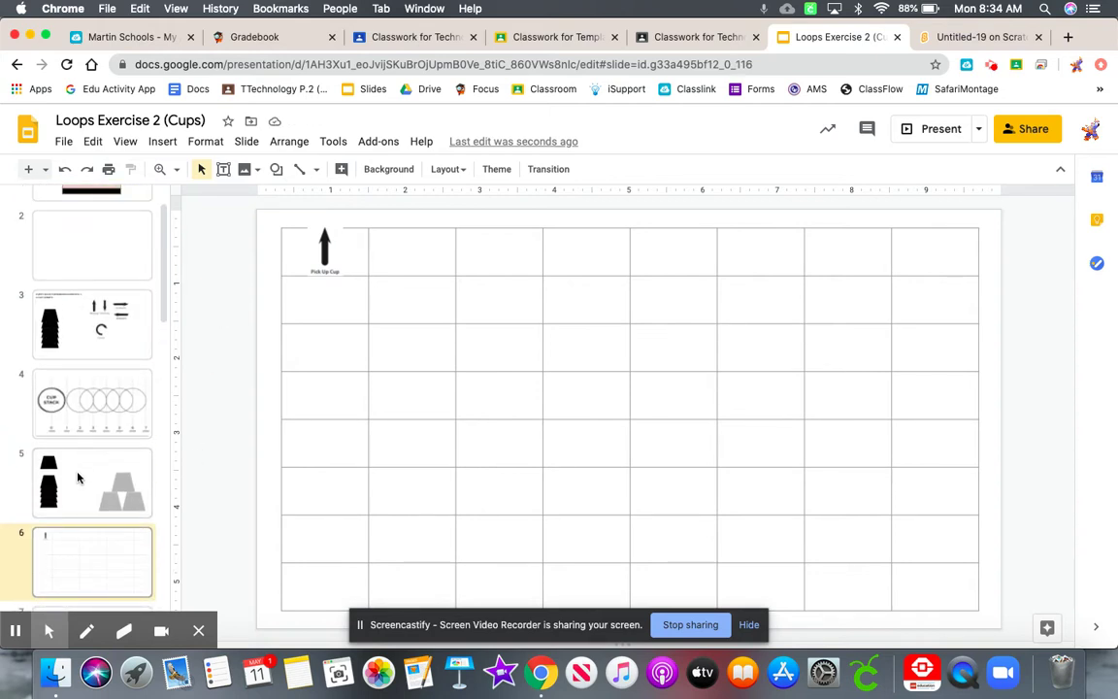
left_click(77, 475)
left_click_drag(343, 288, 408, 288)
Copy the Step Forward symbol from slide 3 into the second cell of slide 6's first row, shrunk to fit.
left_click(103, 312)
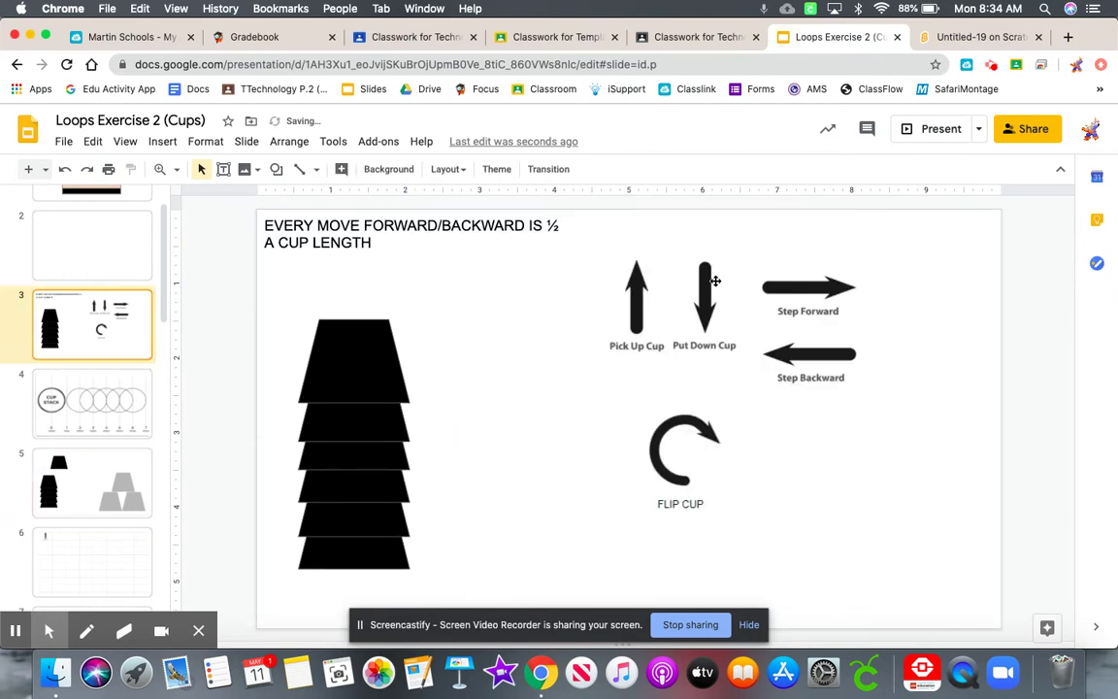
left_click(794, 289)
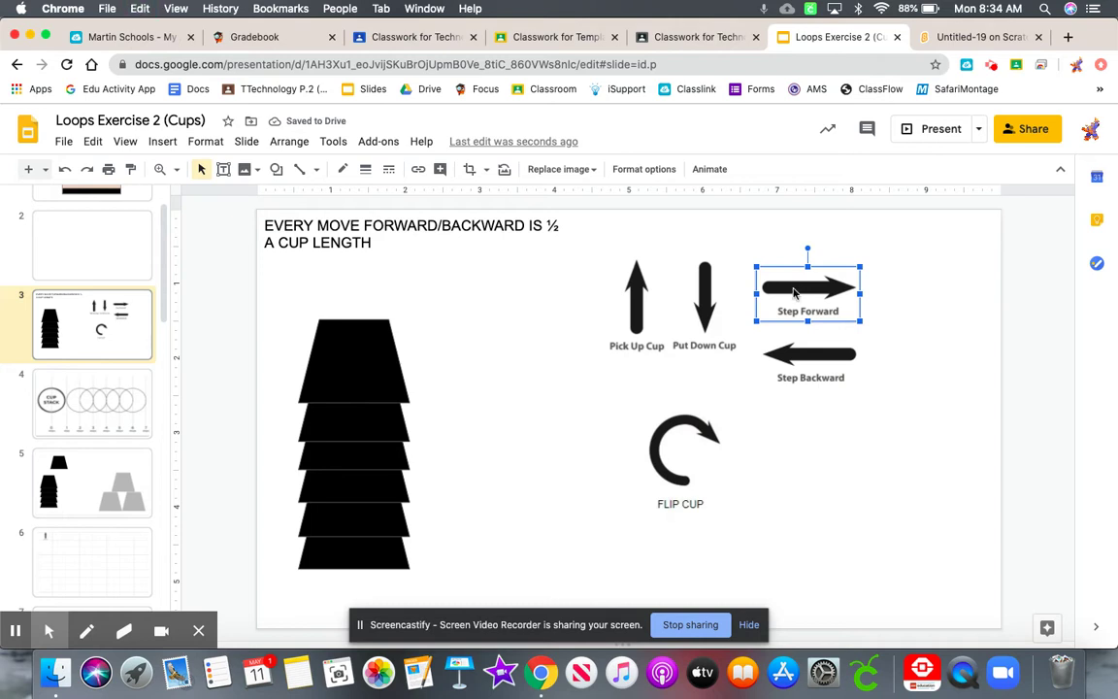
left_click(113, 546)
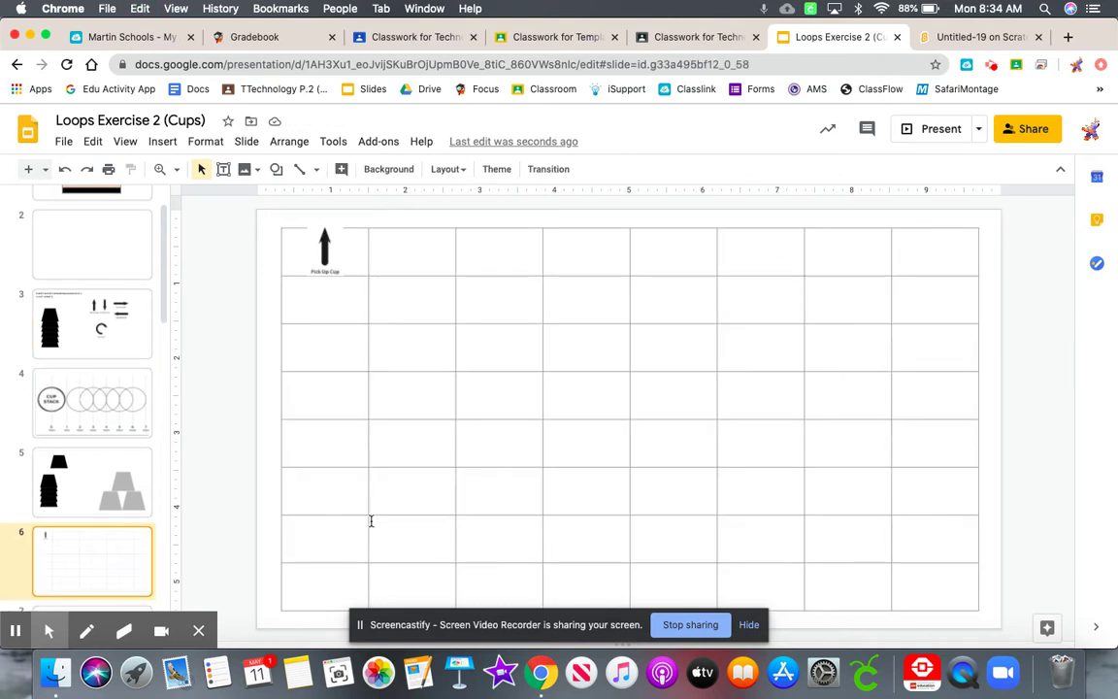
key("ctrl+v")
left_click_drag(862, 265, 403, 260)
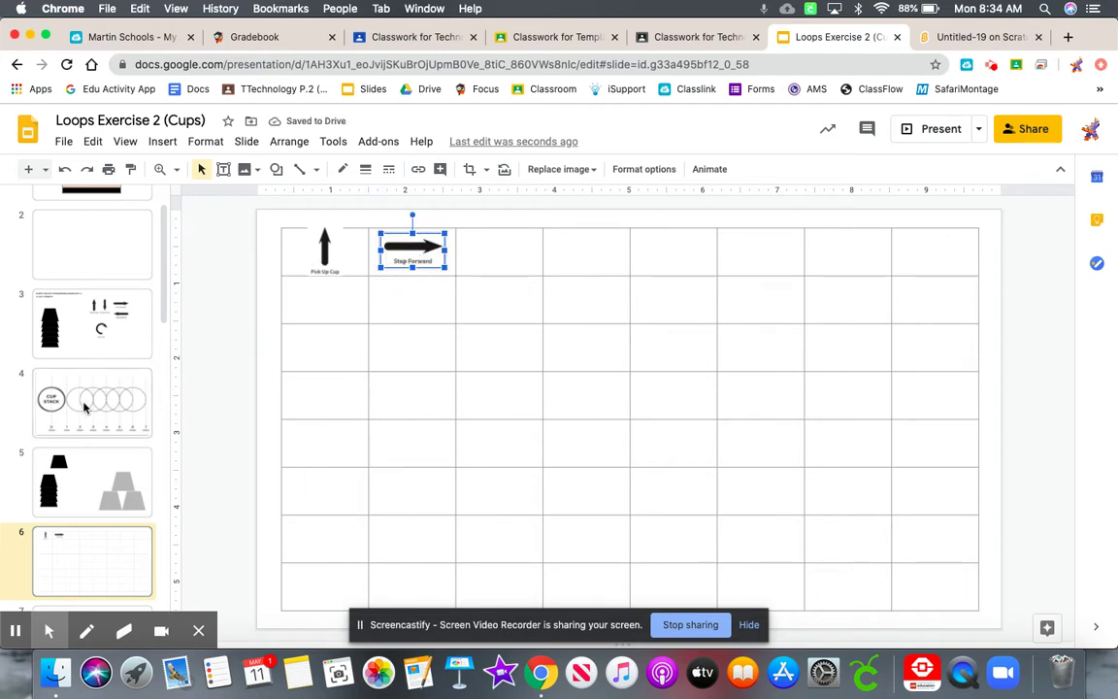
On slide 5, move the lifted cup forward another half cup length so it clears the stack.
right_click(105, 442)
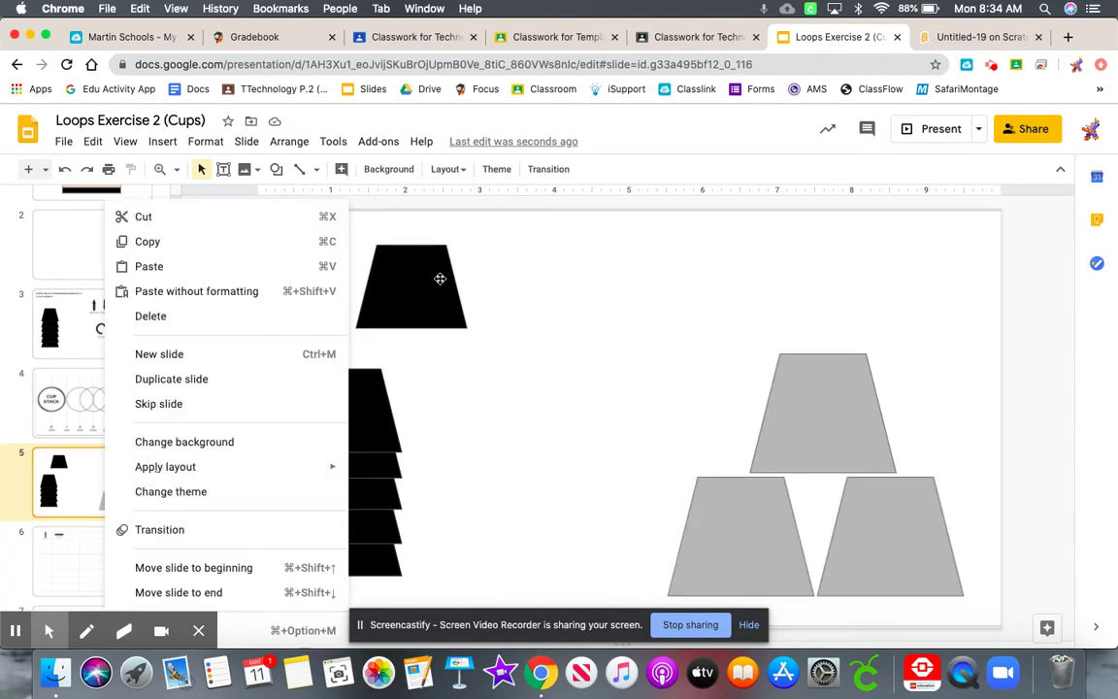
left_click(438, 279)
left_click_drag(412, 300, 481, 299)
Duplicate the Step Forward symbol on slide 6 and place the copy in the third cell of the first row.
left_click(109, 538)
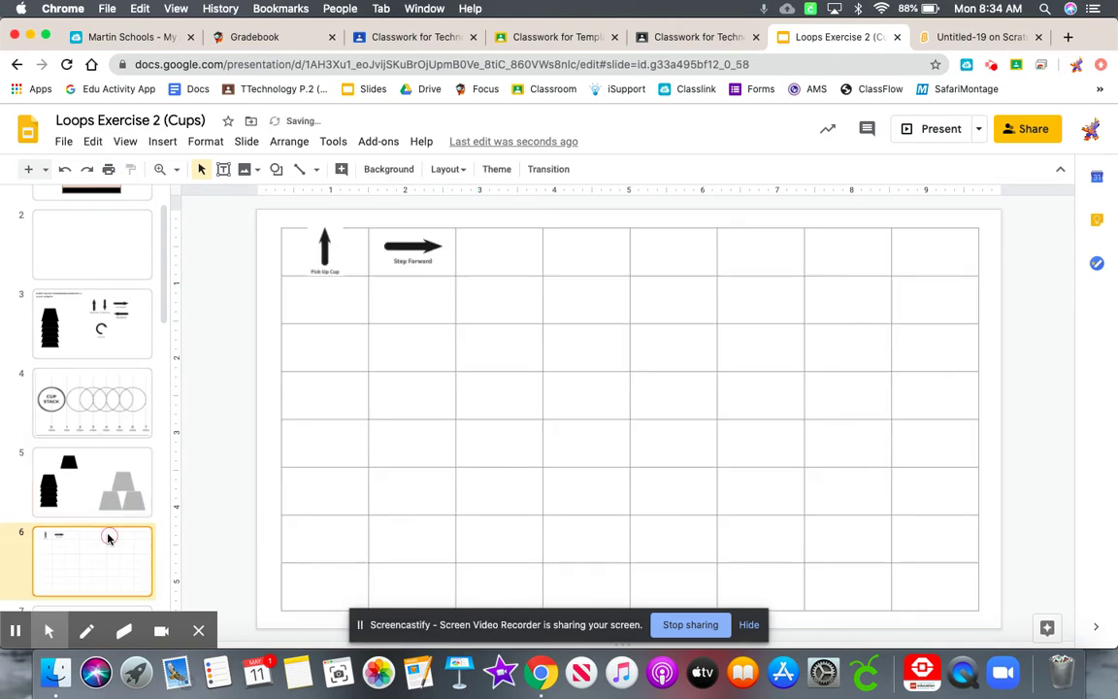
left_click(421, 250)
key("super+d")
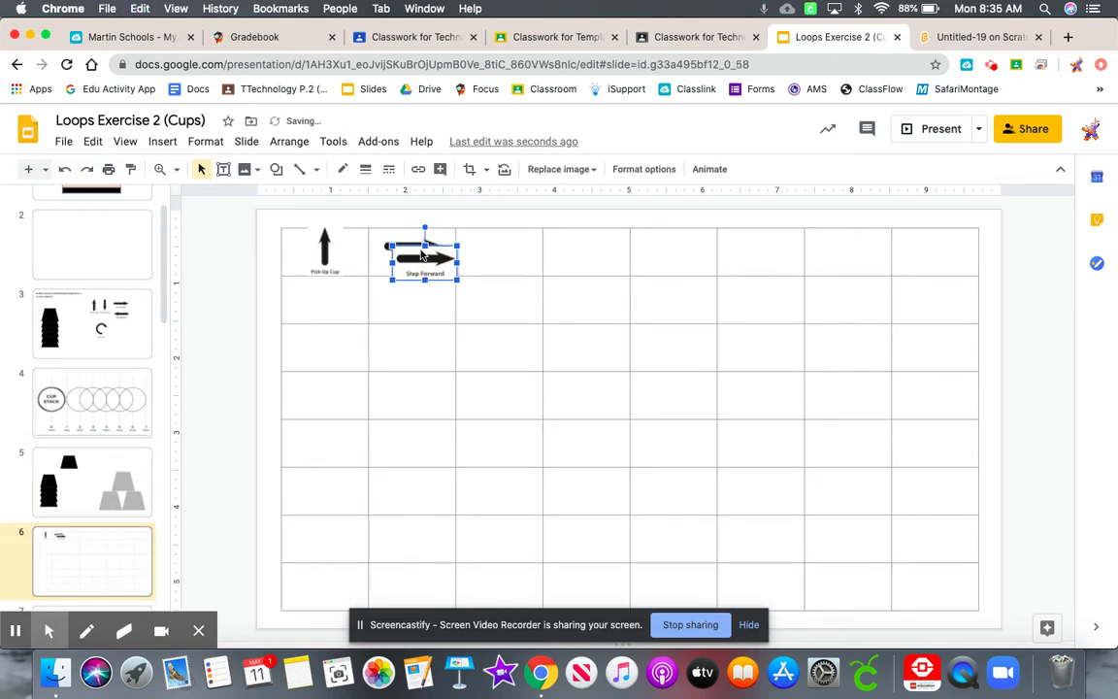
left_click_drag(434, 258, 512, 249)
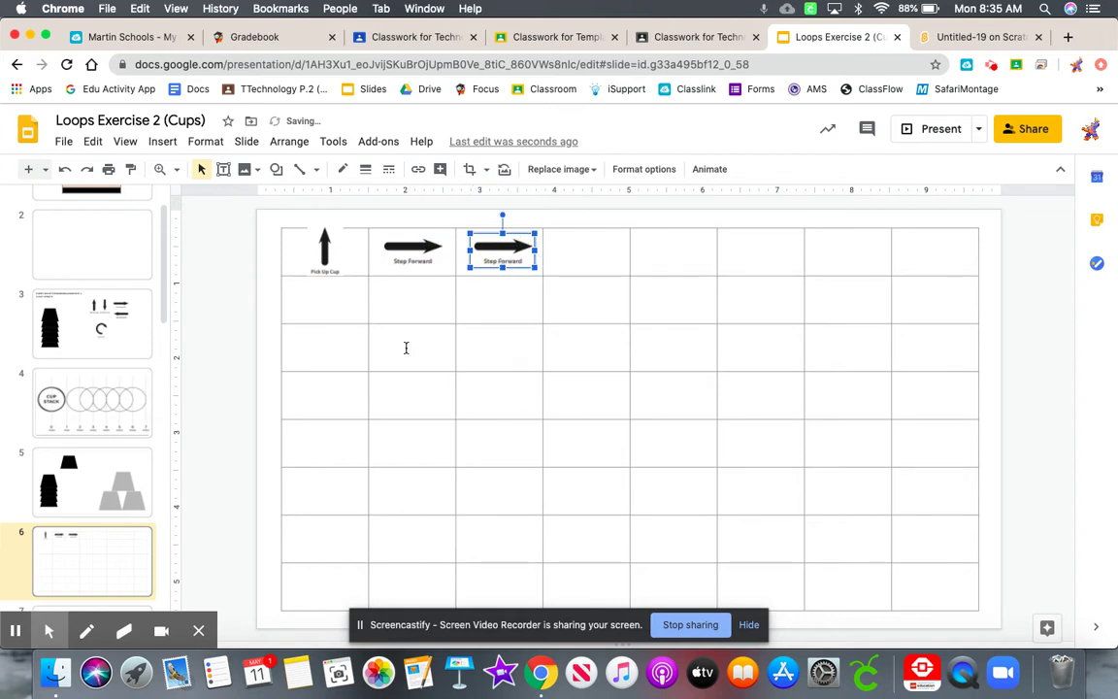
Lower the lifted cup beside the stack on slide 5 and add a shrunken Put Down Cup symbol to slide 6's fourth cell.
left_click(94, 498)
left_click_drag(475, 278, 476, 524)
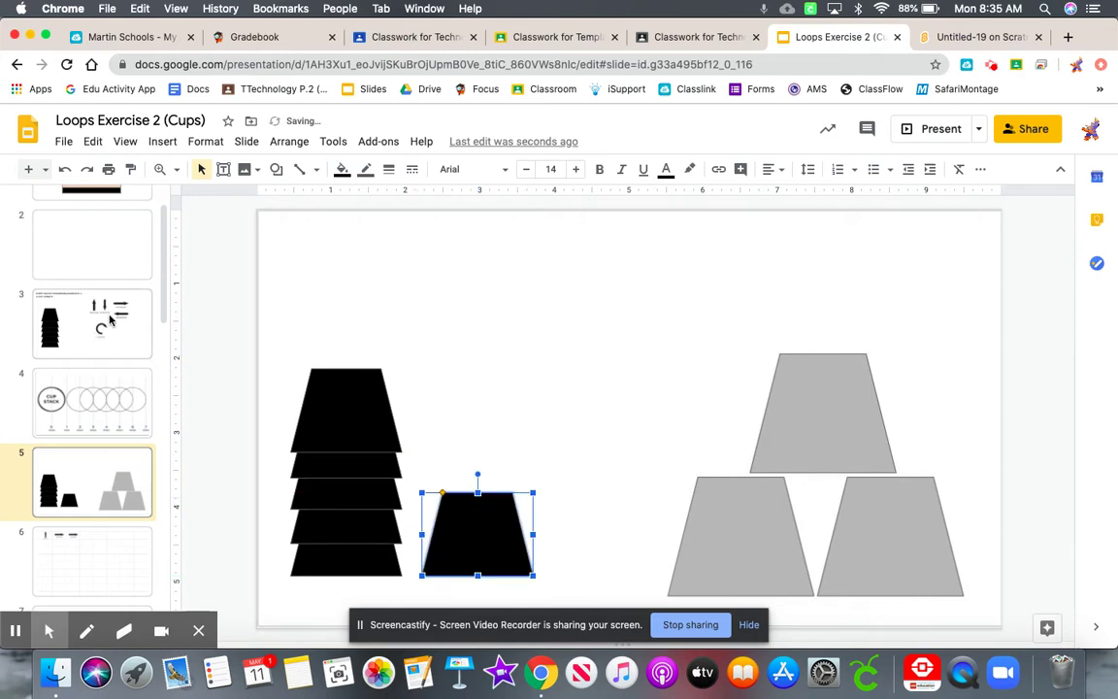
left_click(107, 335)
left_click(707, 309)
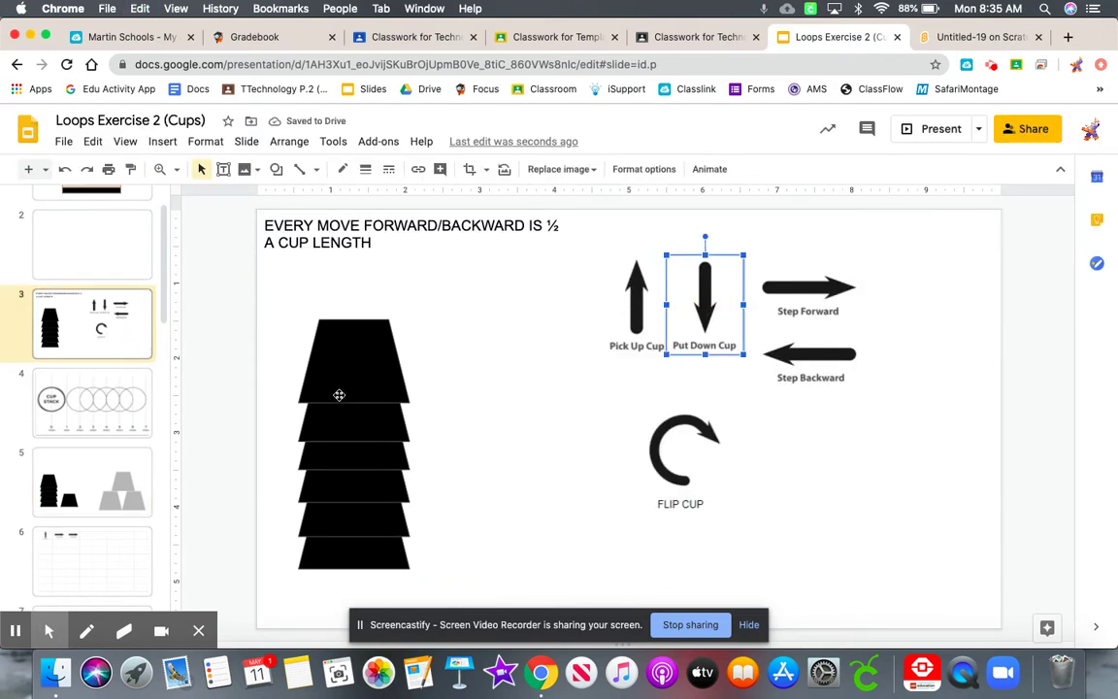
left_click(122, 553)
key("super+v")
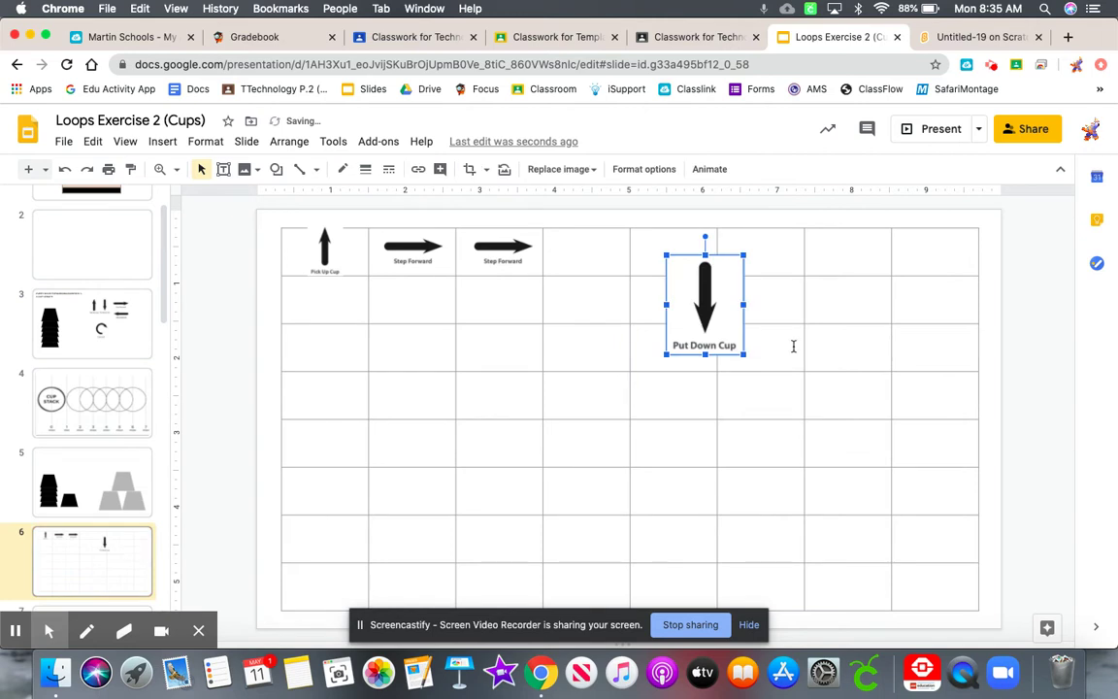
left_click(745, 254)
left_click_drag(706, 294, 589, 255)
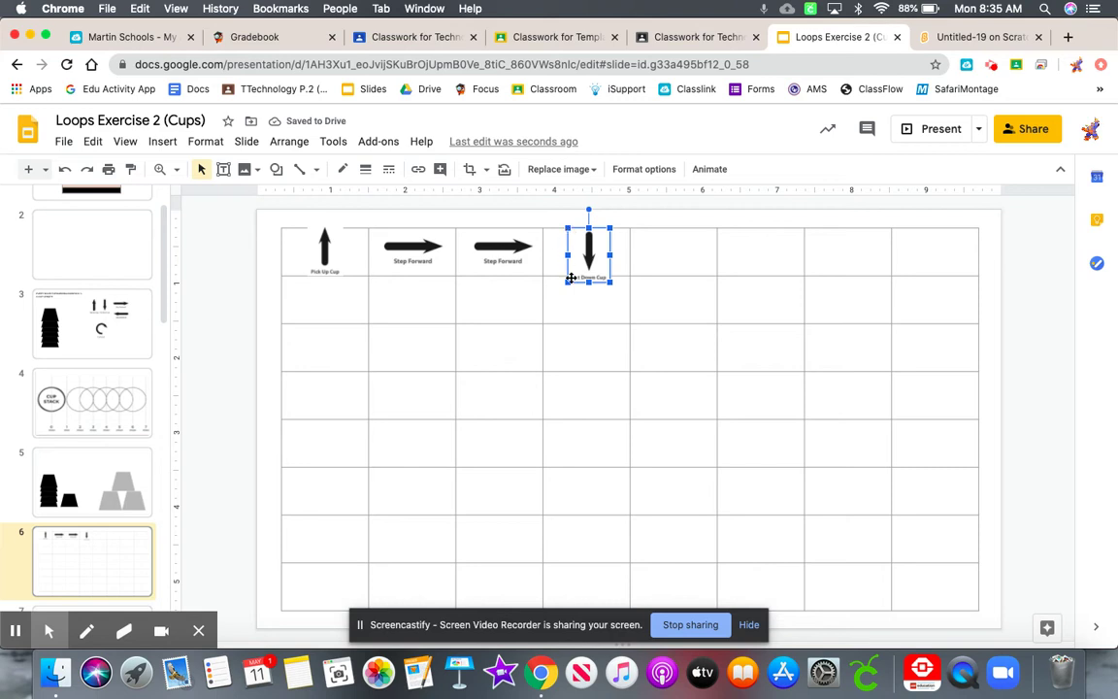
On slide 5, lift the next black cup from the top of the stack straight up.
right_click(113, 487)
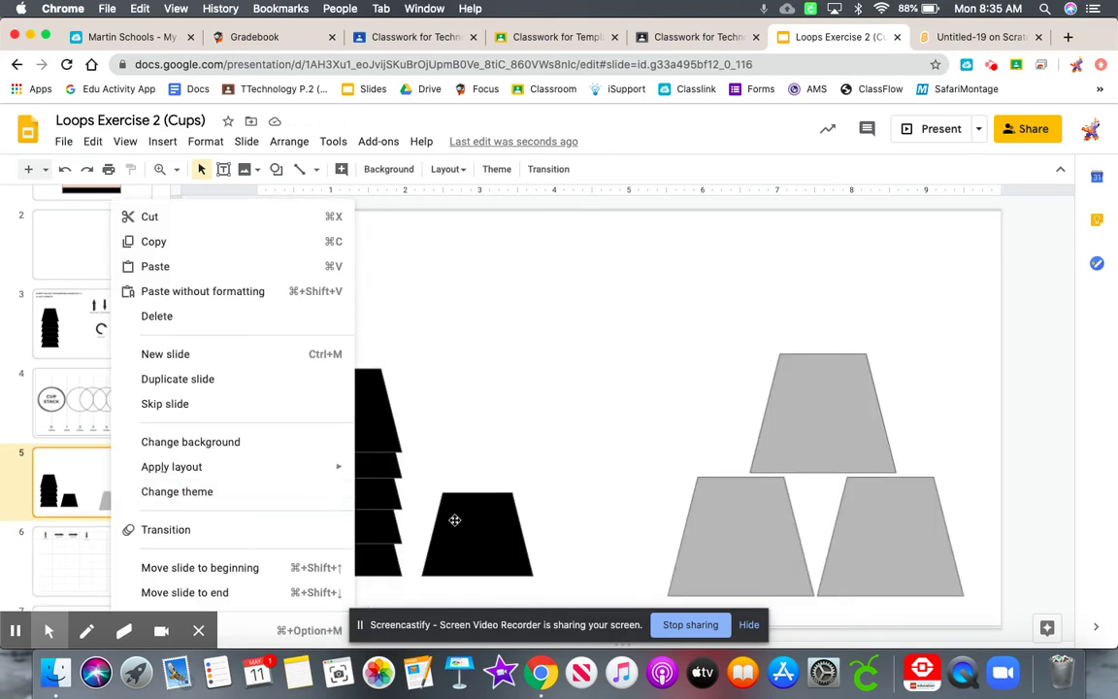
left_click(471, 244)
left_click(347, 411)
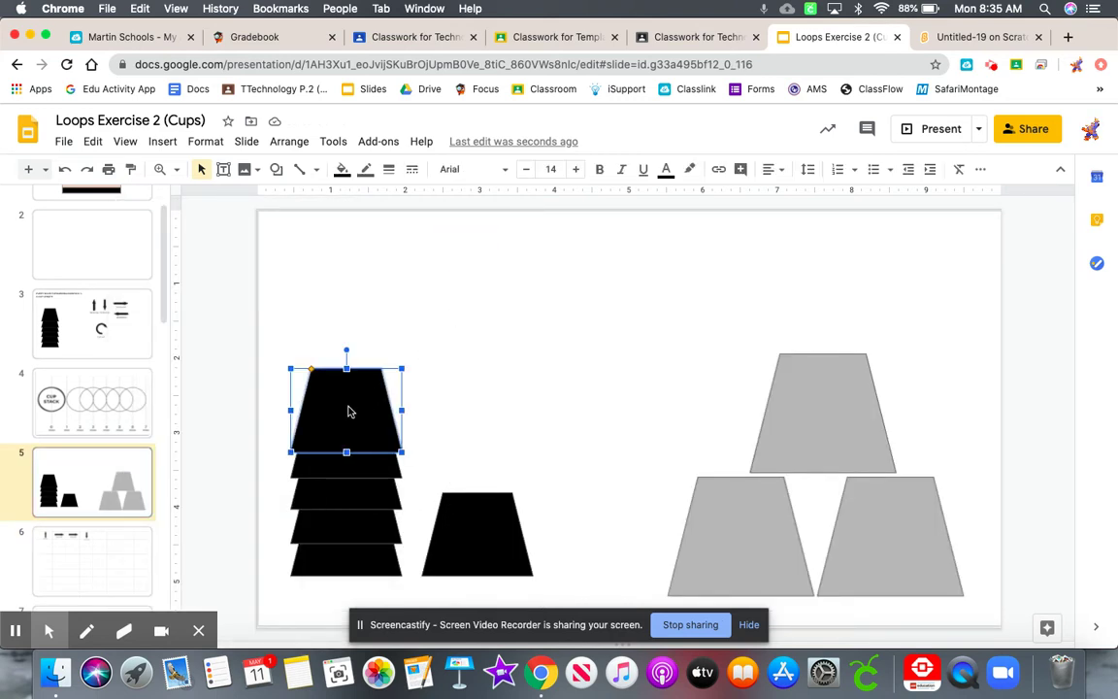
left_click_drag(348, 412, 345, 317)
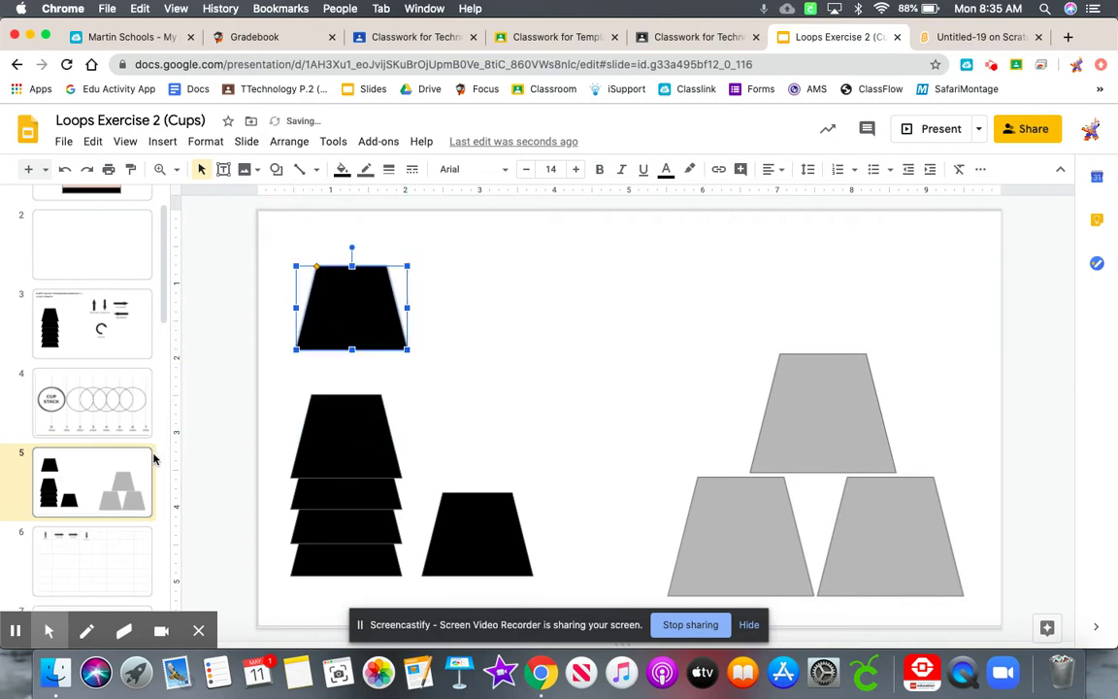
Copy the Pick Up Cup symbol on slide 6 into the fifth cell of the first row.
left_click(105, 561)
left_click(322, 257)
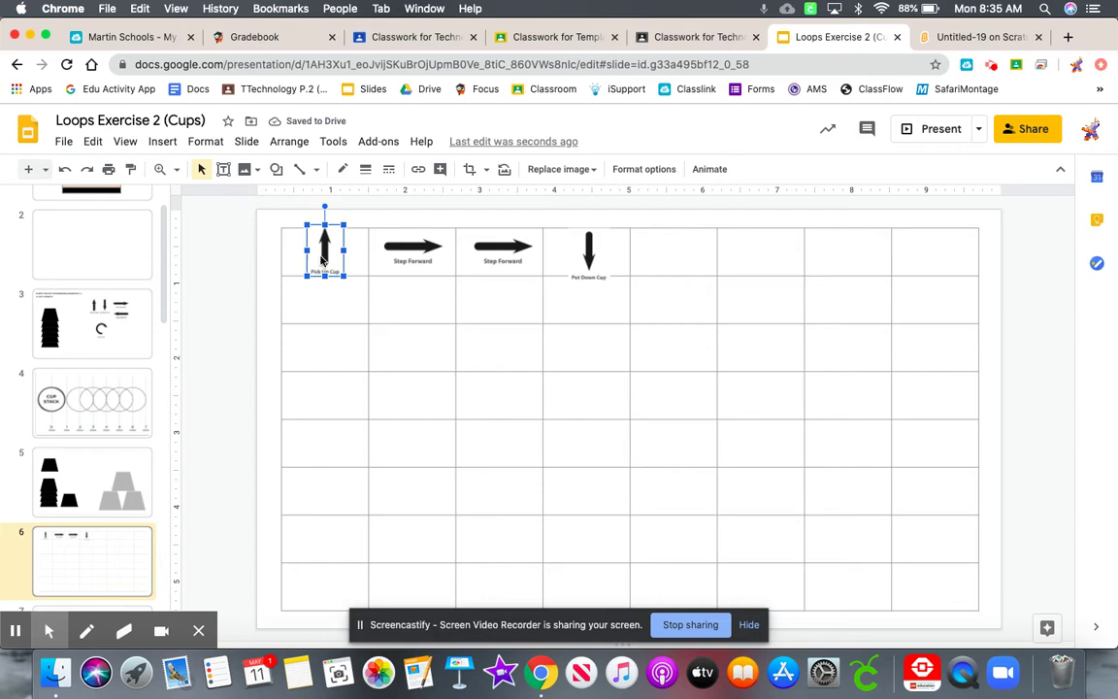
left_click_drag(324, 257, 674, 254)
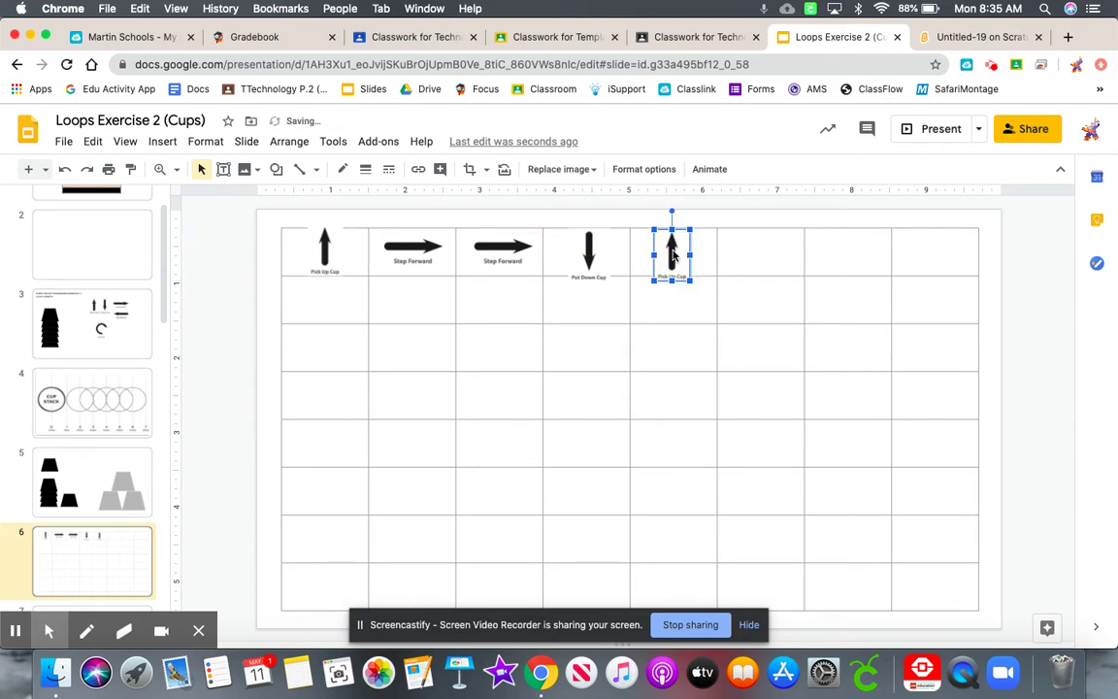
On slide 5, carry the second lifted cup forward and set it down between the first placed cup and the pyramid.
left_click(96, 496)
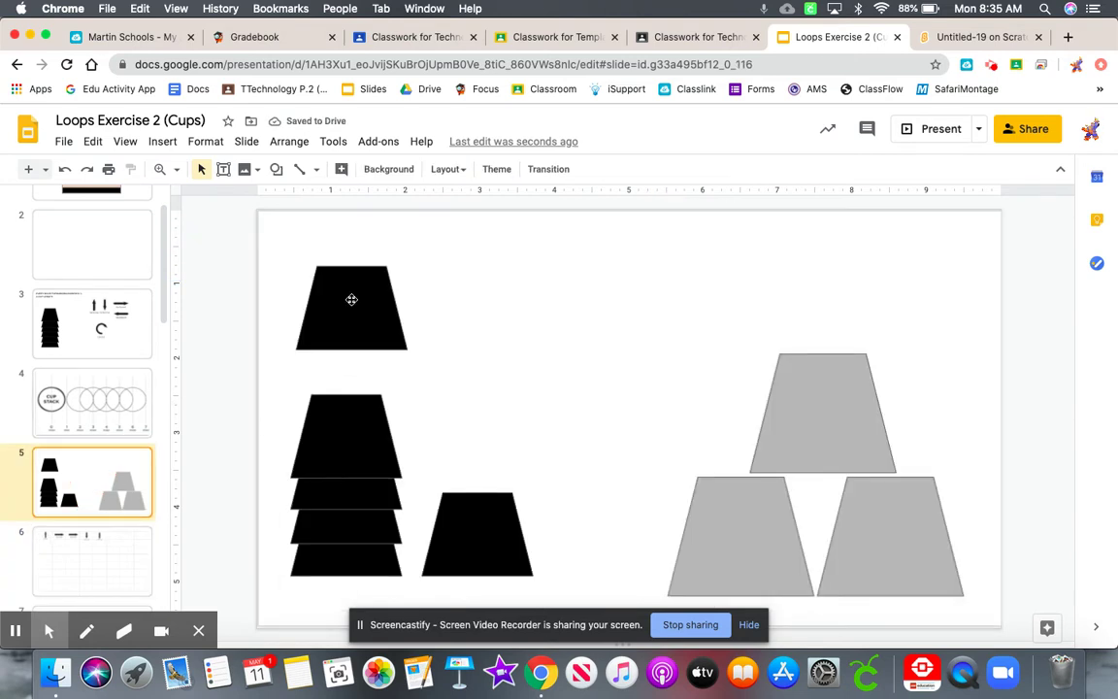
left_click_drag(353, 300, 508, 323)
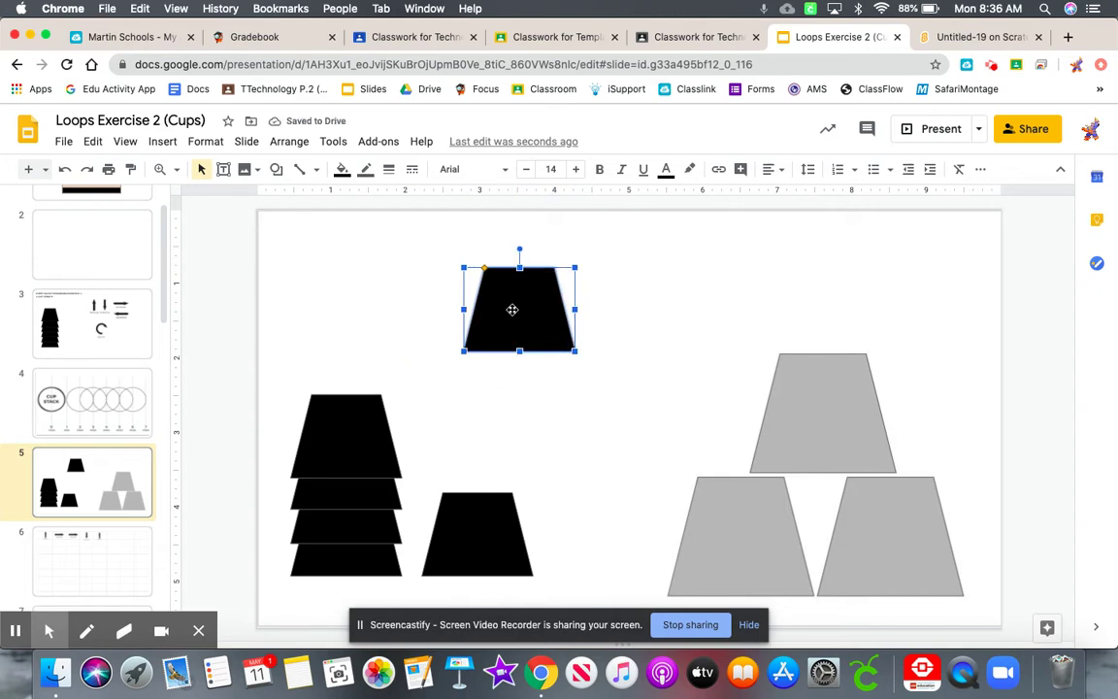
left_click_drag(511, 310, 587, 543)
On slide 6, copy Step Forward into row one's last three cells and row two's first cell, and Put Down Cup into row two's second cell.
left_click(84, 558)
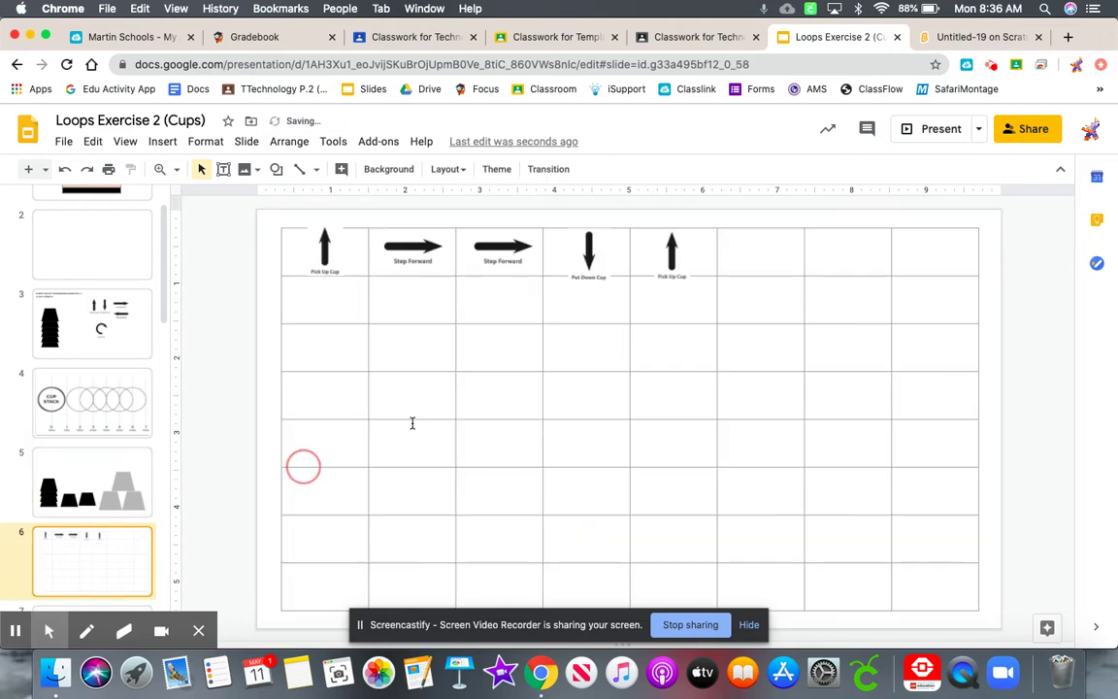
left_click(408, 256)
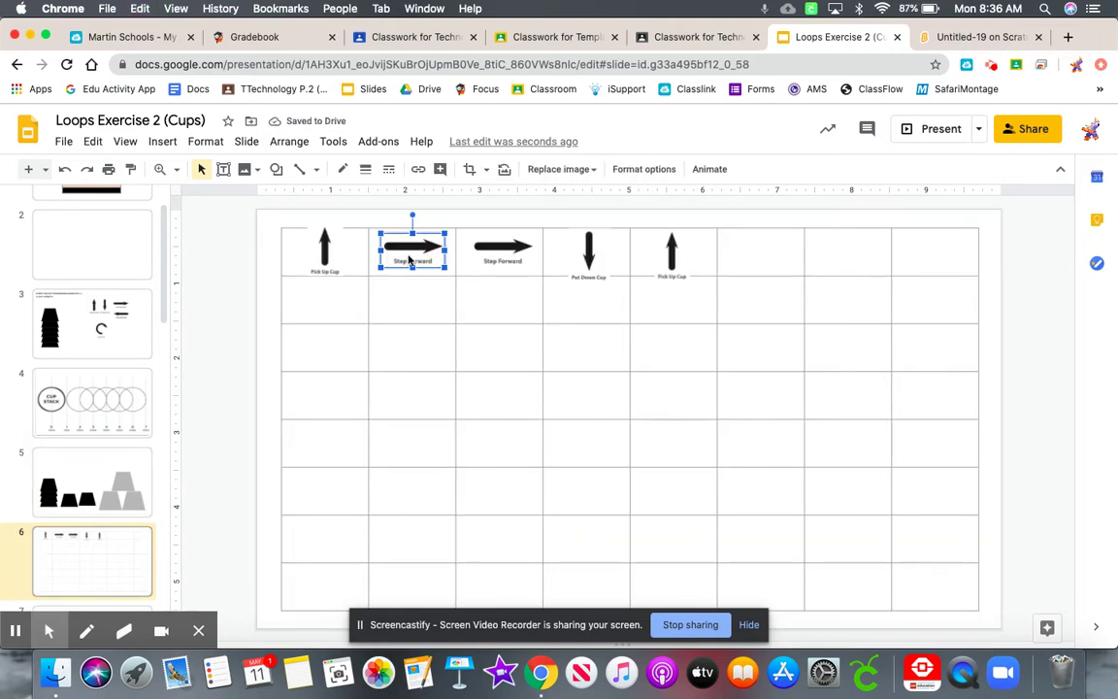
left_click_drag(424, 260, 758, 252)
key("ctrl+v")
left_click_drag(434, 280, 835, 257)
key("ctrl+v")
left_click_drag(450, 298, 930, 252)
key("ctrl+v")
left_click_drag(469, 308, 324, 305)
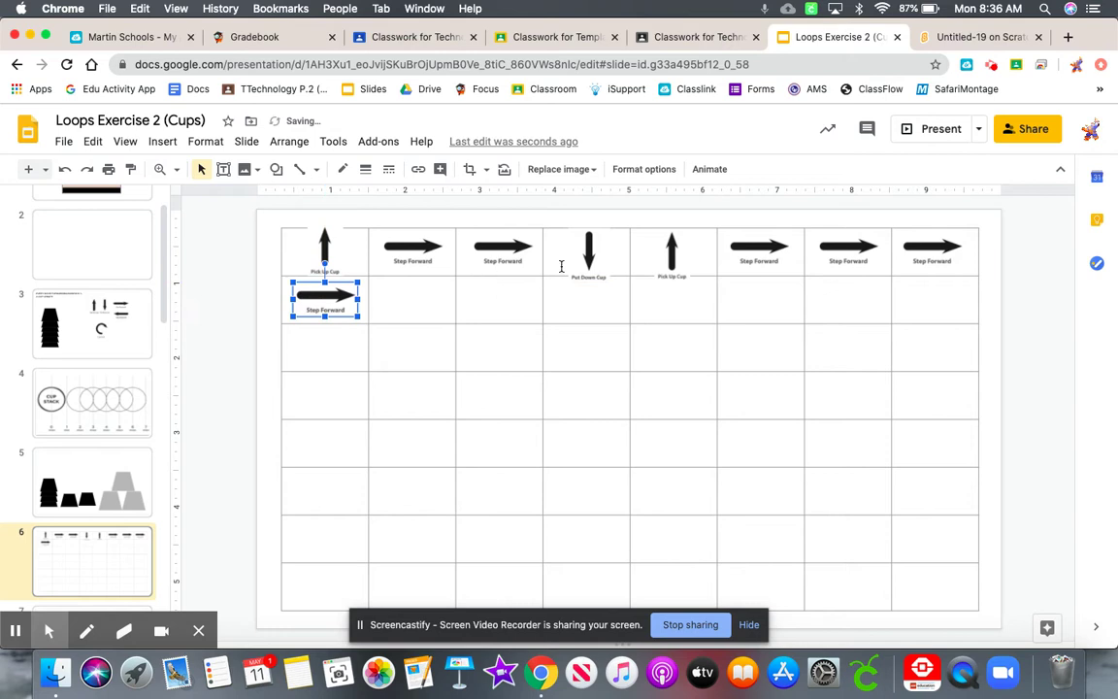
left_click(591, 261)
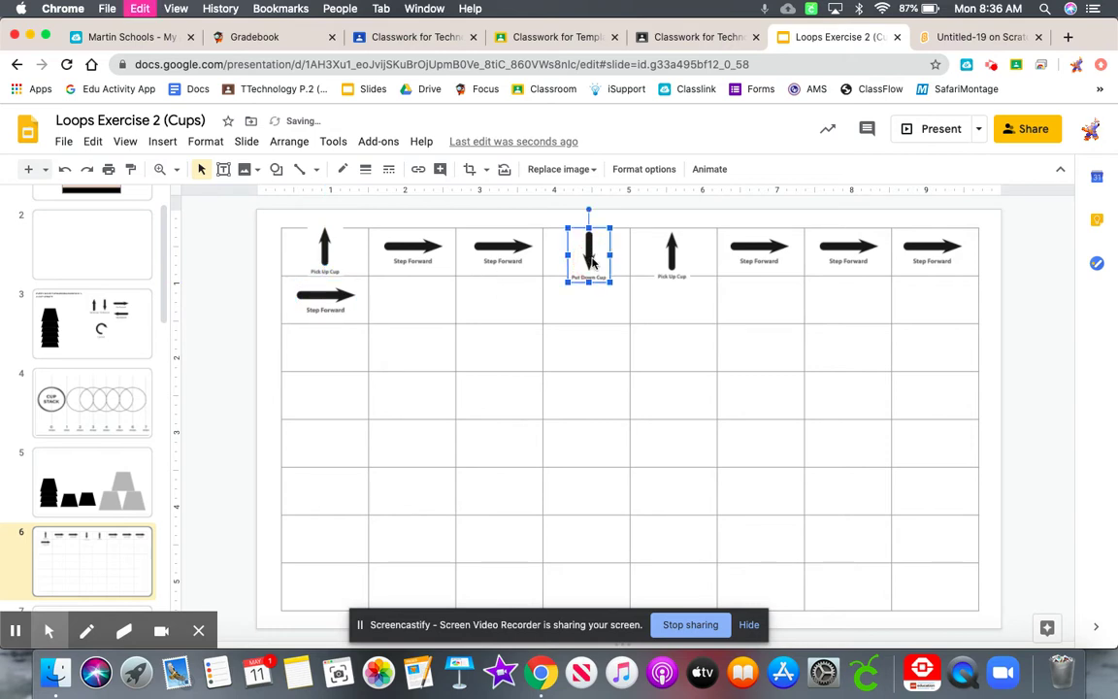
left_click_drag(591, 260, 407, 299)
On slide 5, lower the second placed cup slightly and lift the next black cup straight up off the stack.
left_click(101, 451)
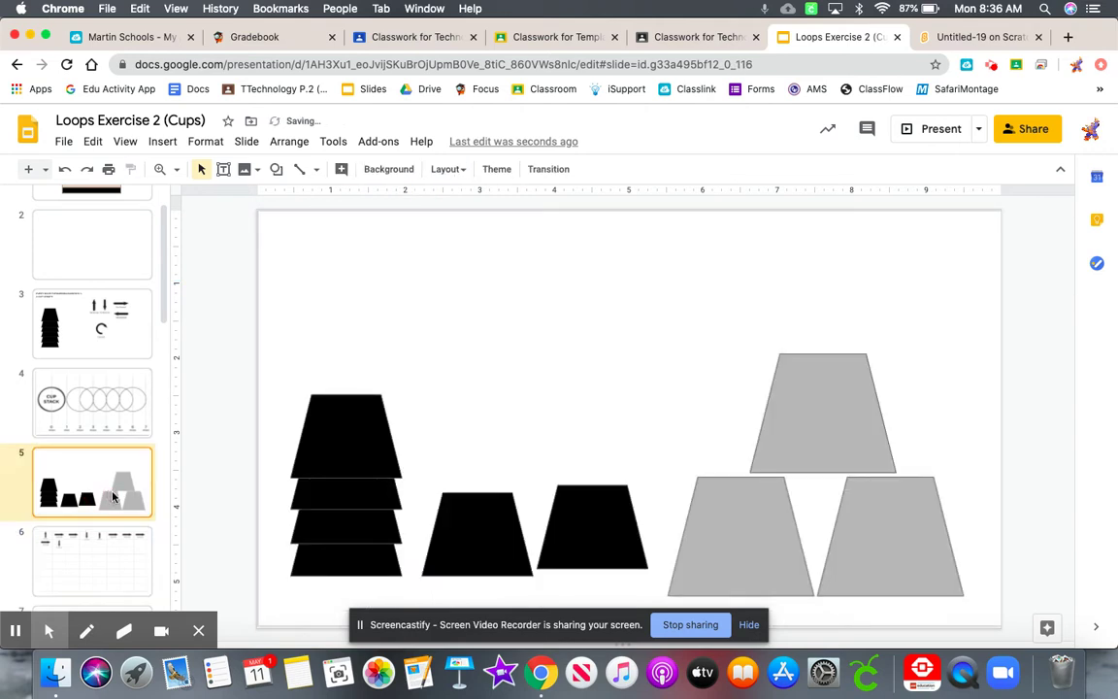
left_click(601, 509)
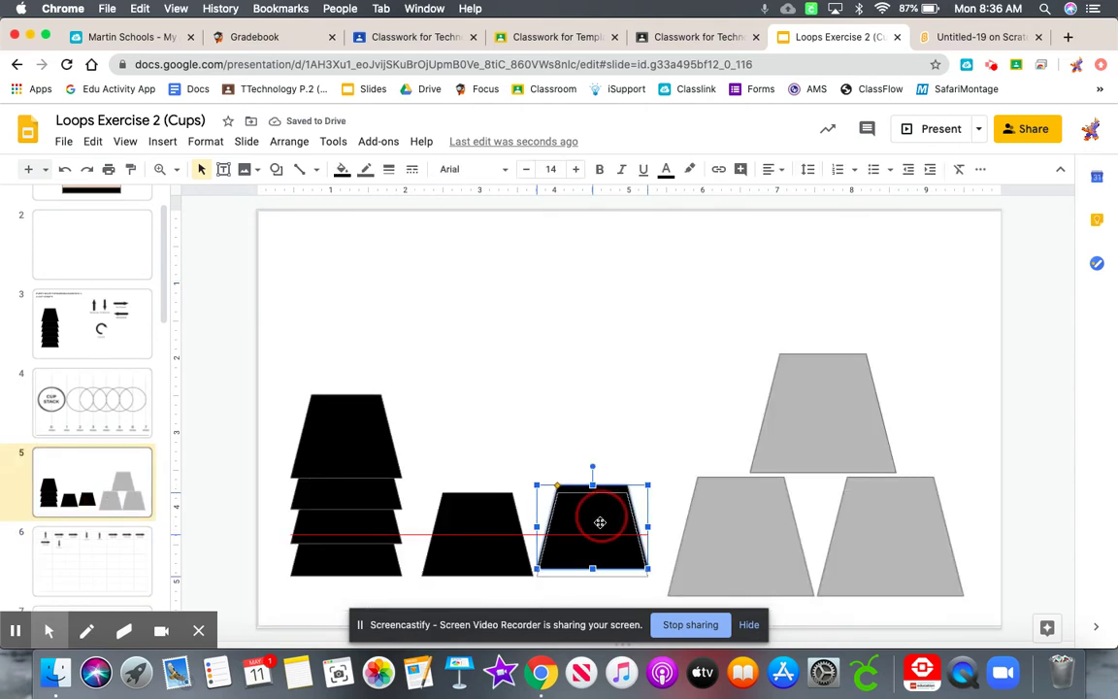
left_click_drag(599, 522, 600, 524)
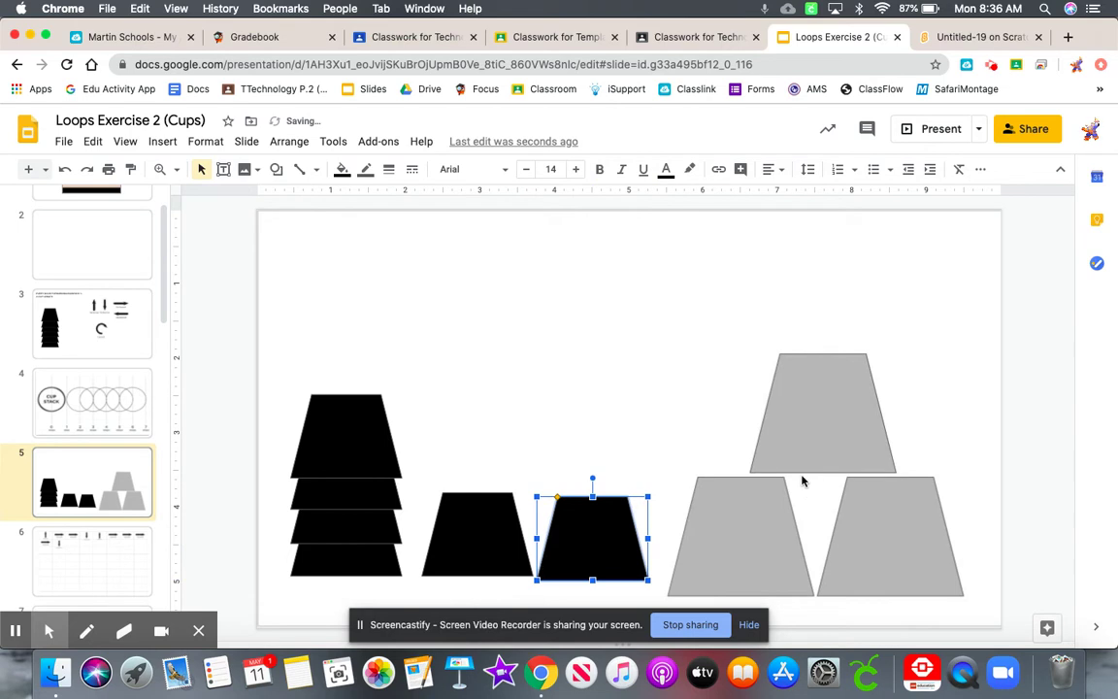
left_click_drag(346, 427, 353, 301)
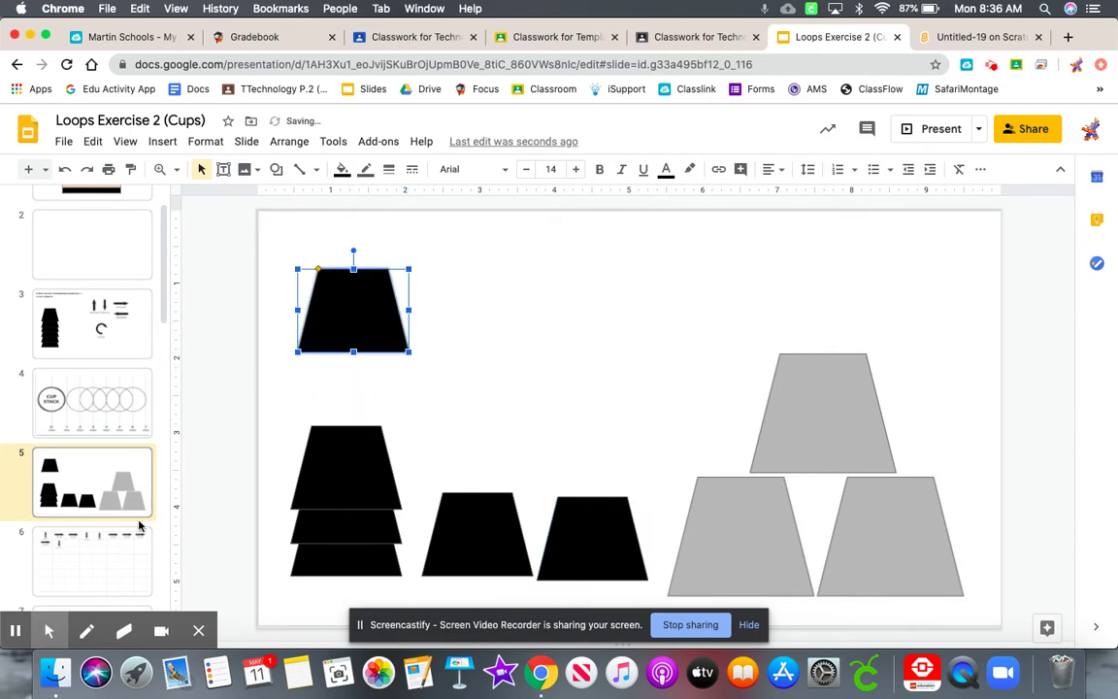
Copy the Pick Up Cup symbol on slide 6 into the third cell of the second row.
left_click(92, 548)
left_click(328, 254)
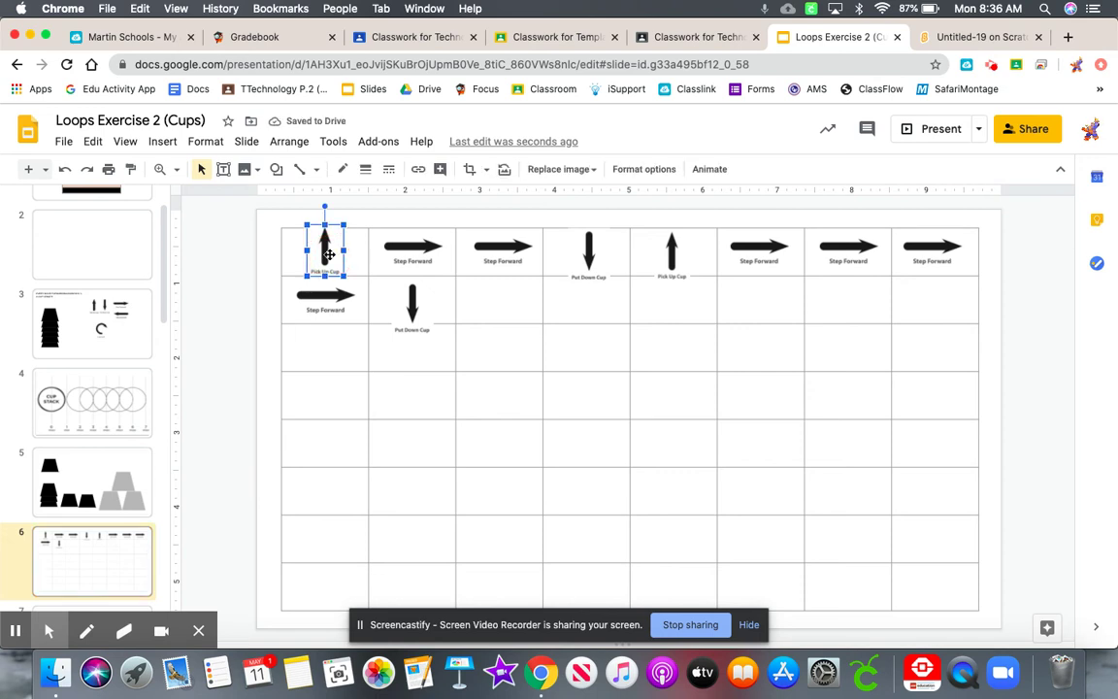
left_click_drag(328, 254, 495, 306)
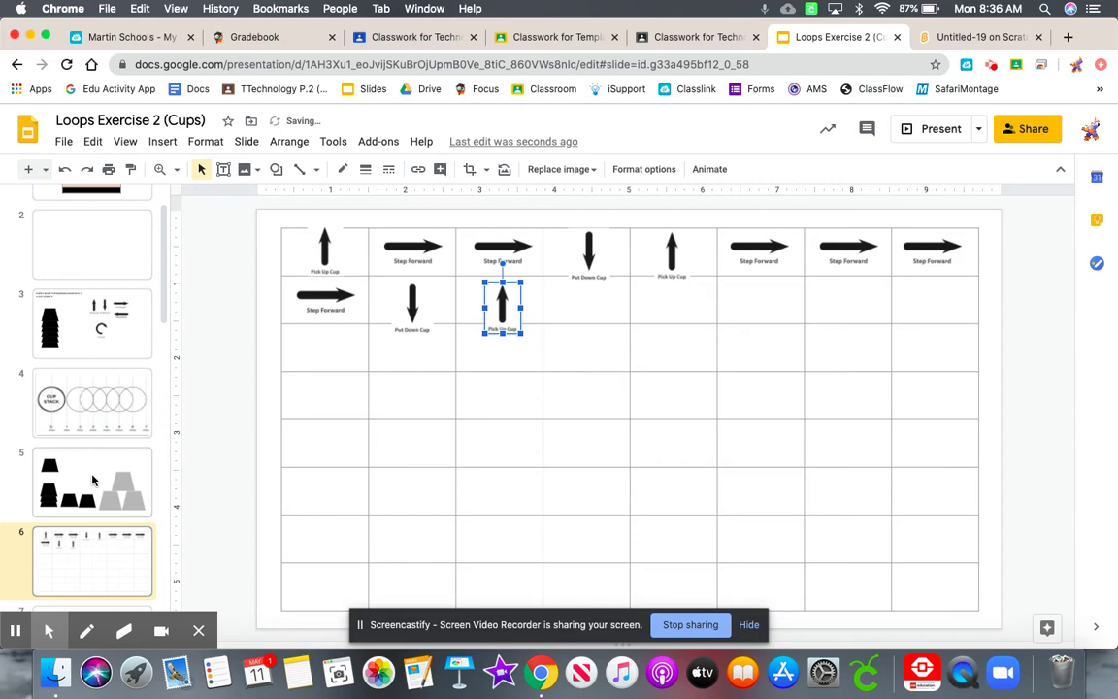
On slide 5, carry the lifted cup forward, set it on top of the two placed cups, and level the second base cup with the first.
left_click(92, 480)
left_click_drag(391, 302, 476, 306)
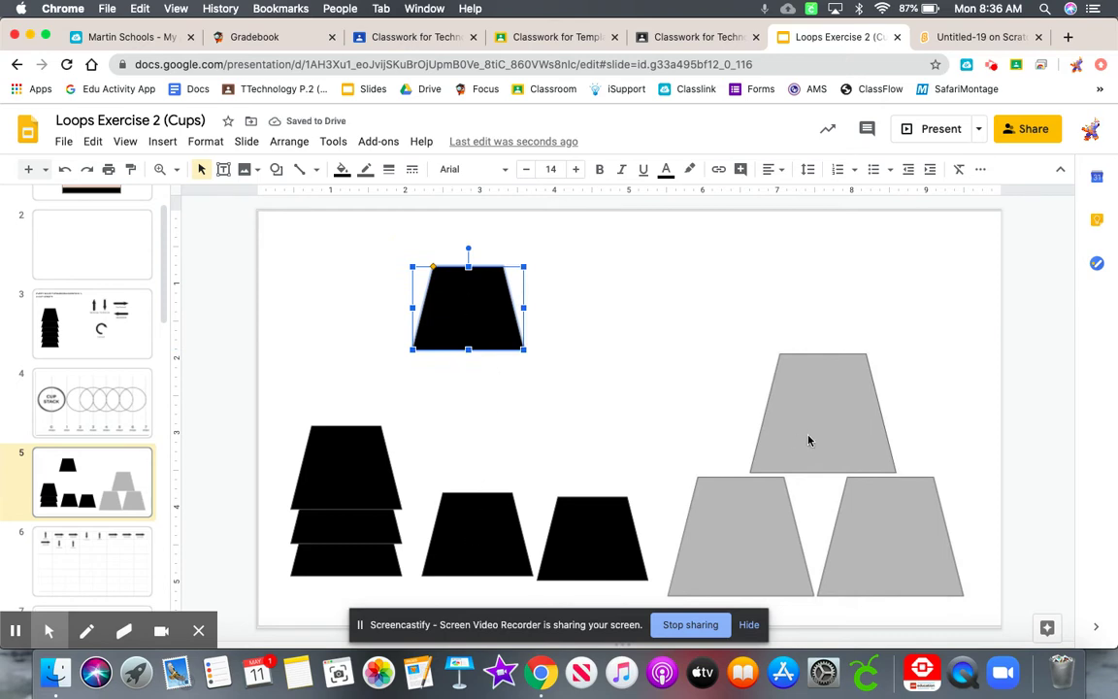
left_click_drag(484, 297, 544, 297)
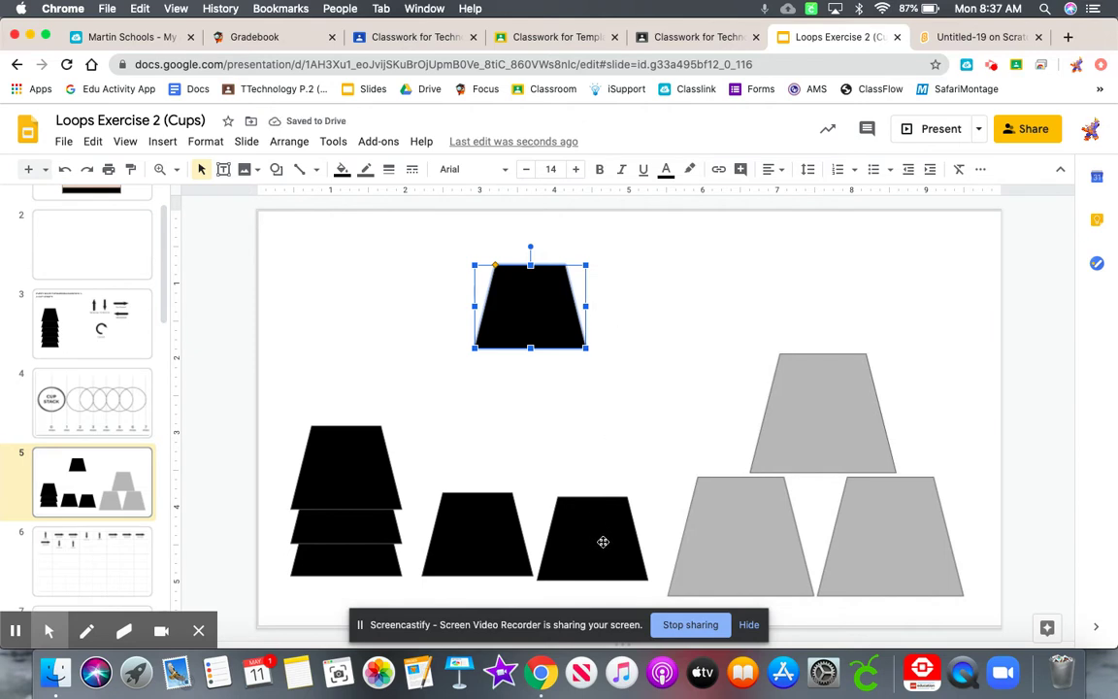
left_click_drag(532, 300, 531, 441)
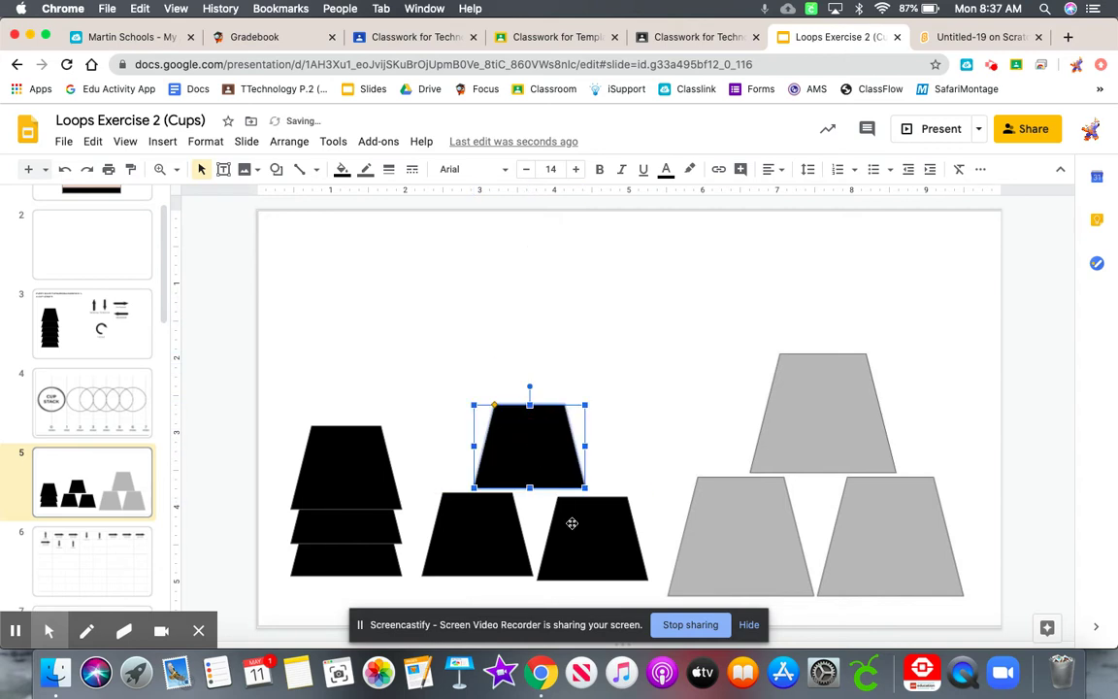
left_click(576, 524)
left_click_drag(575, 526, 574, 531)
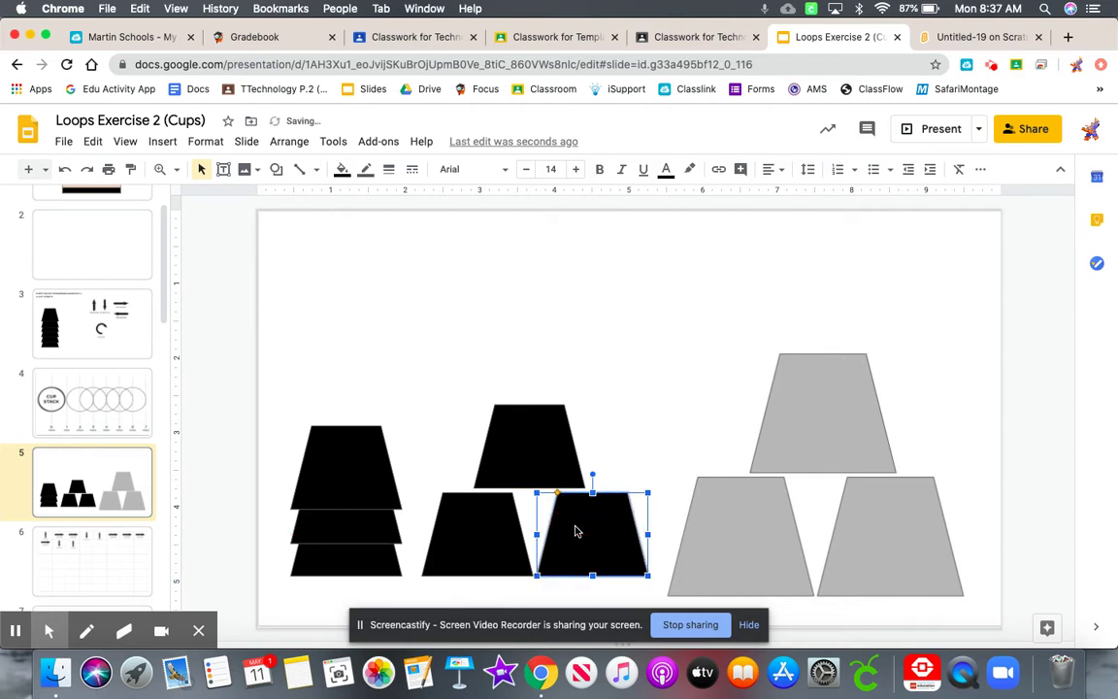
On slide 6, copy the Step Forward symbol into the fourth, fifth and sixth cells of the second row.
left_click(114, 563)
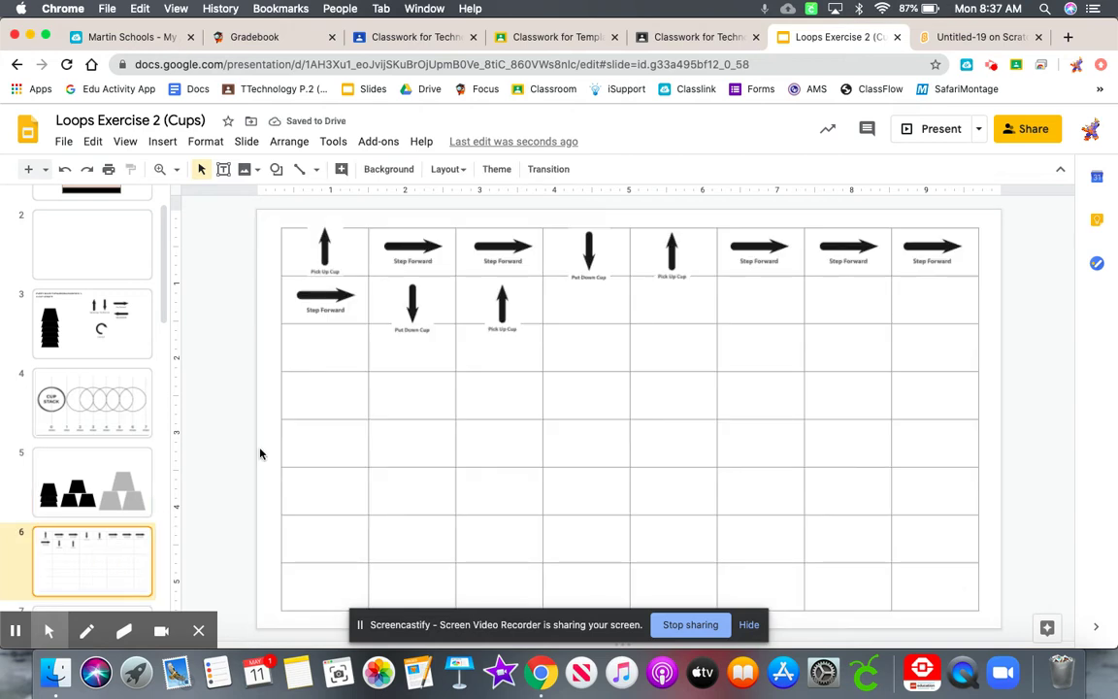
left_click(420, 244)
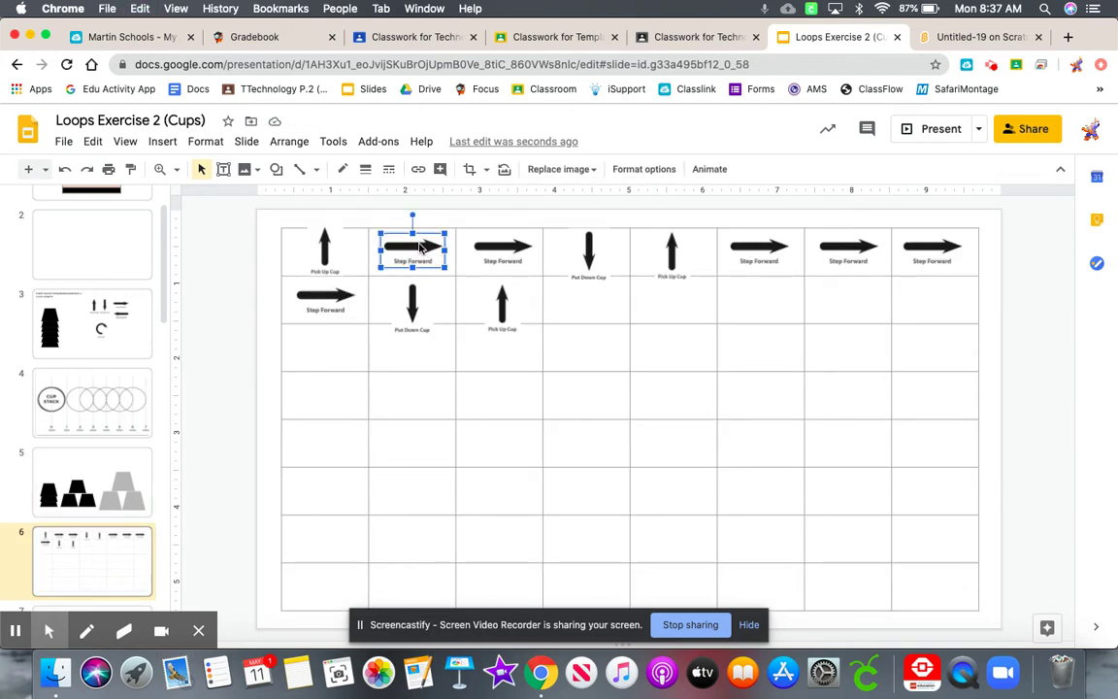
key("super+d")
left_click_drag(422, 254, 586, 306)
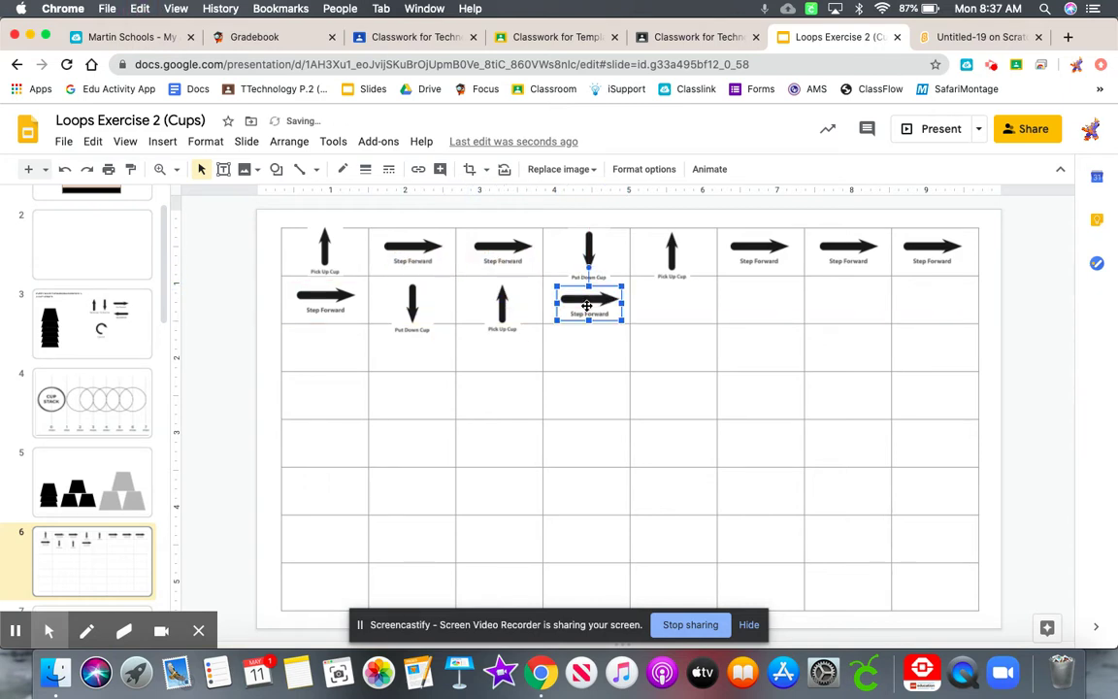
left_click_drag(586, 306, 765, 300)
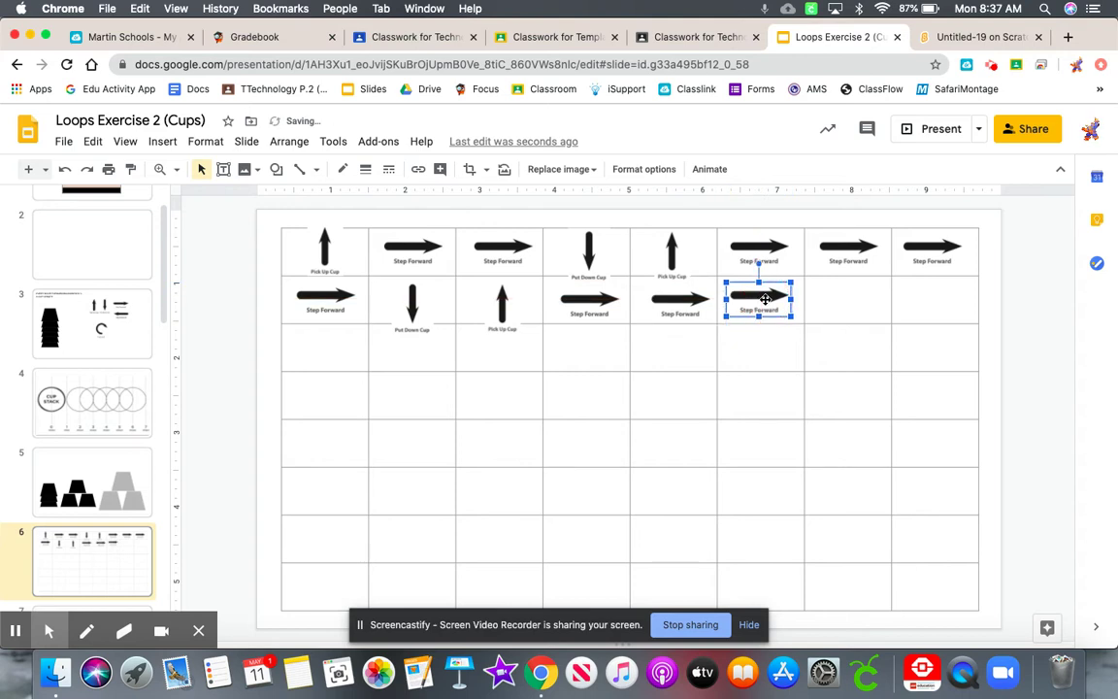
Copy the Put Down Cup symbol into the seventh cell of the second row.
left_click(407, 307)
key("super+d")
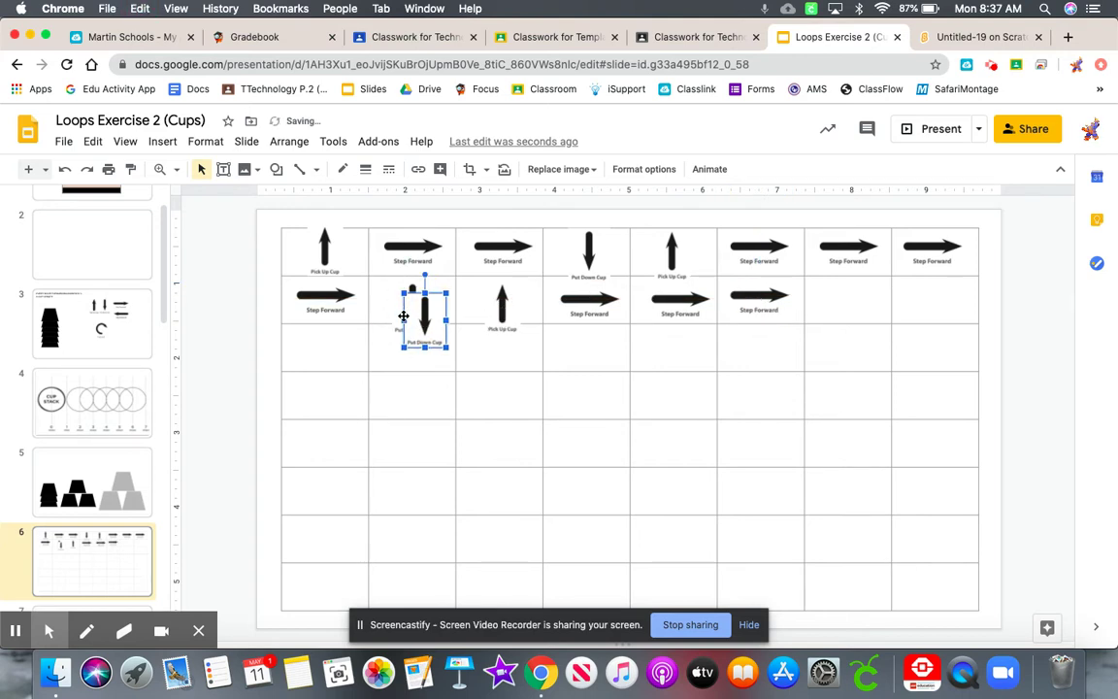
left_click_drag(419, 318, 843, 301)
left_click(1030, 387)
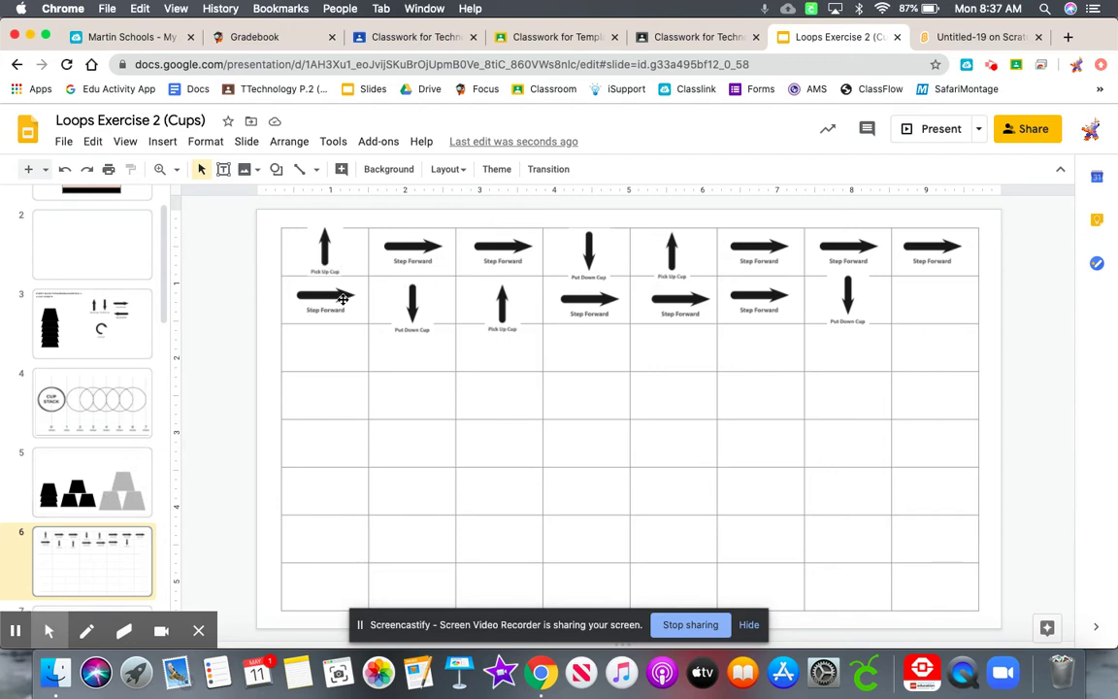
left_click(101, 450)
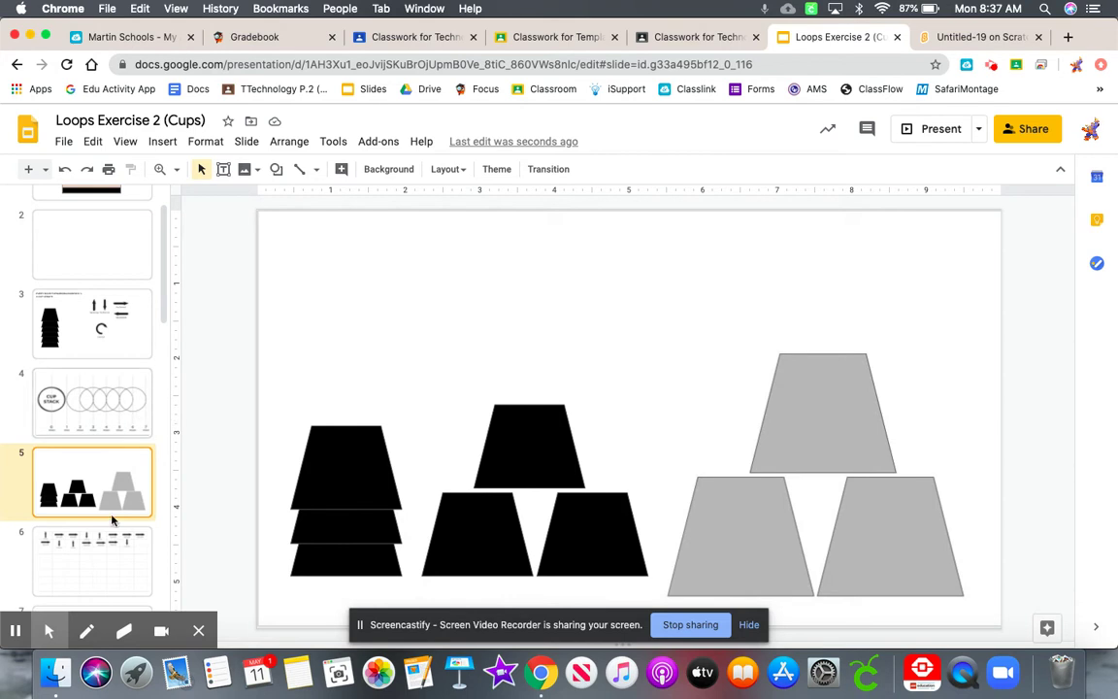
right_click(104, 564)
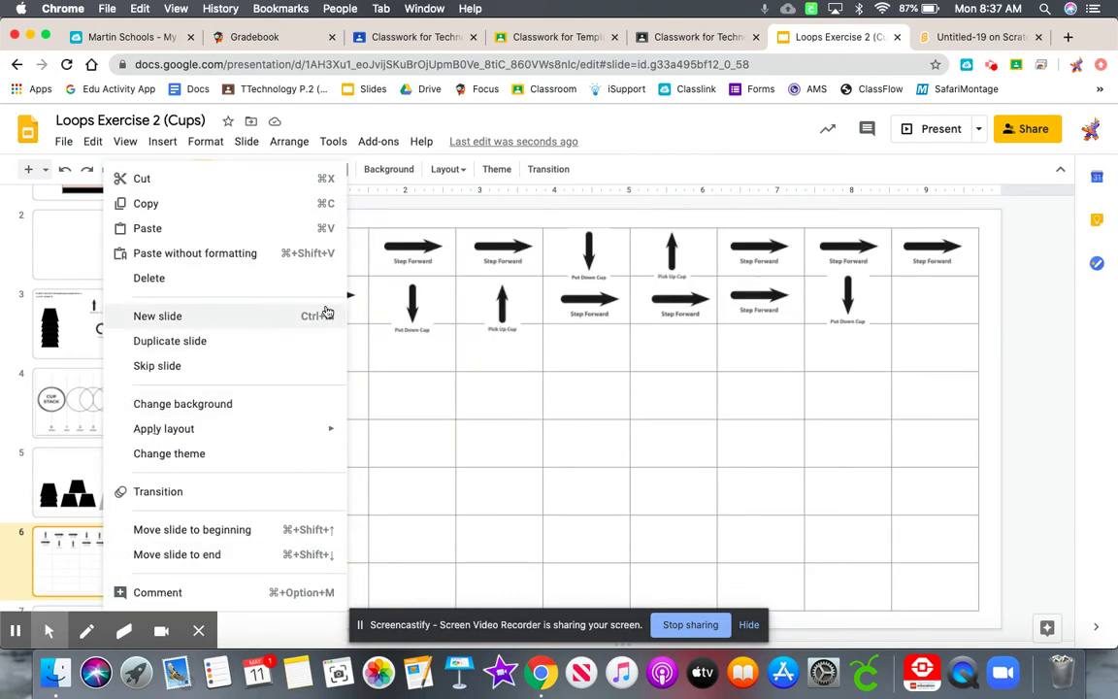
left_click(478, 209)
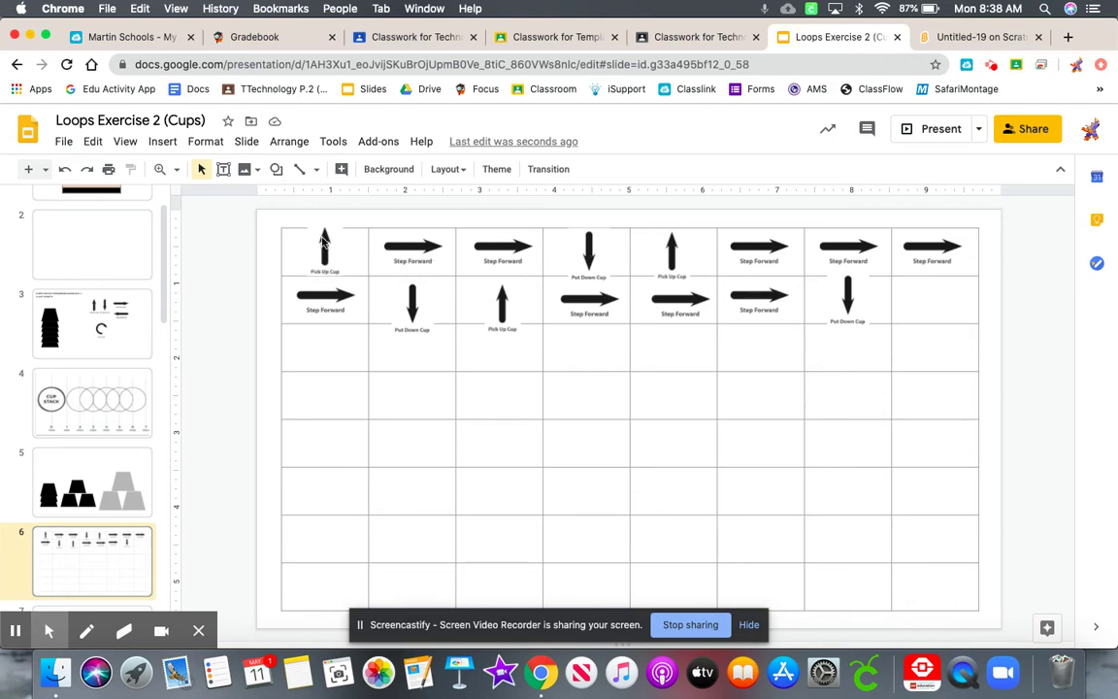
Draw a rectangle shape covering the second cell of the first row on slide 6.
left_click(276, 169)
mouse_move(289, 197)
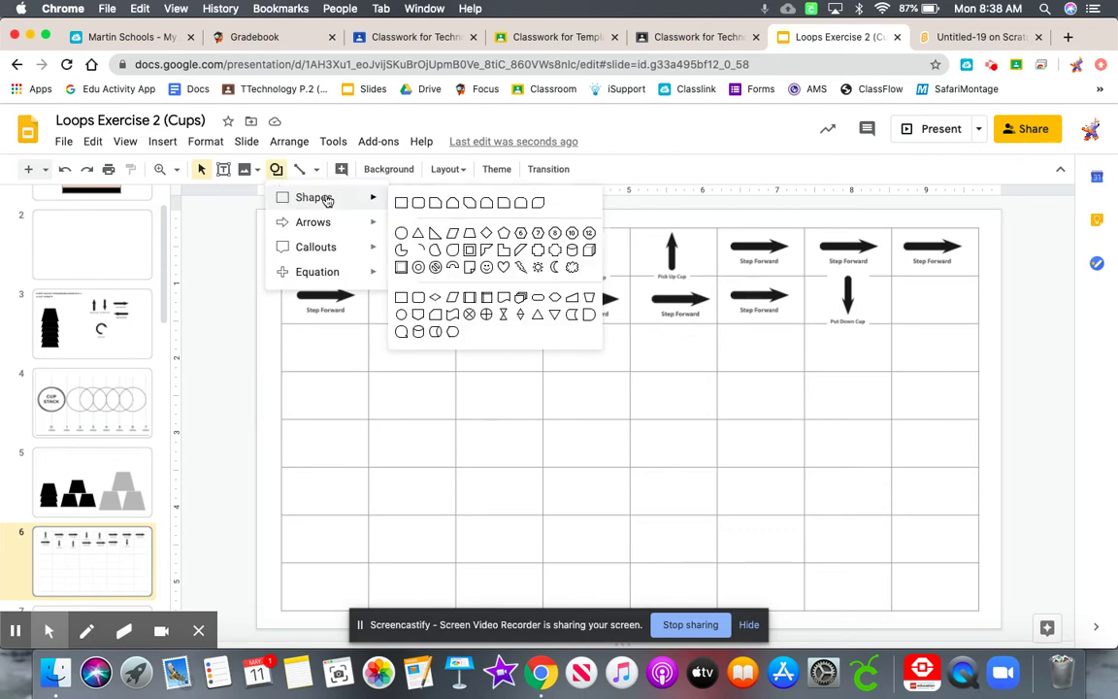
left_click(405, 203)
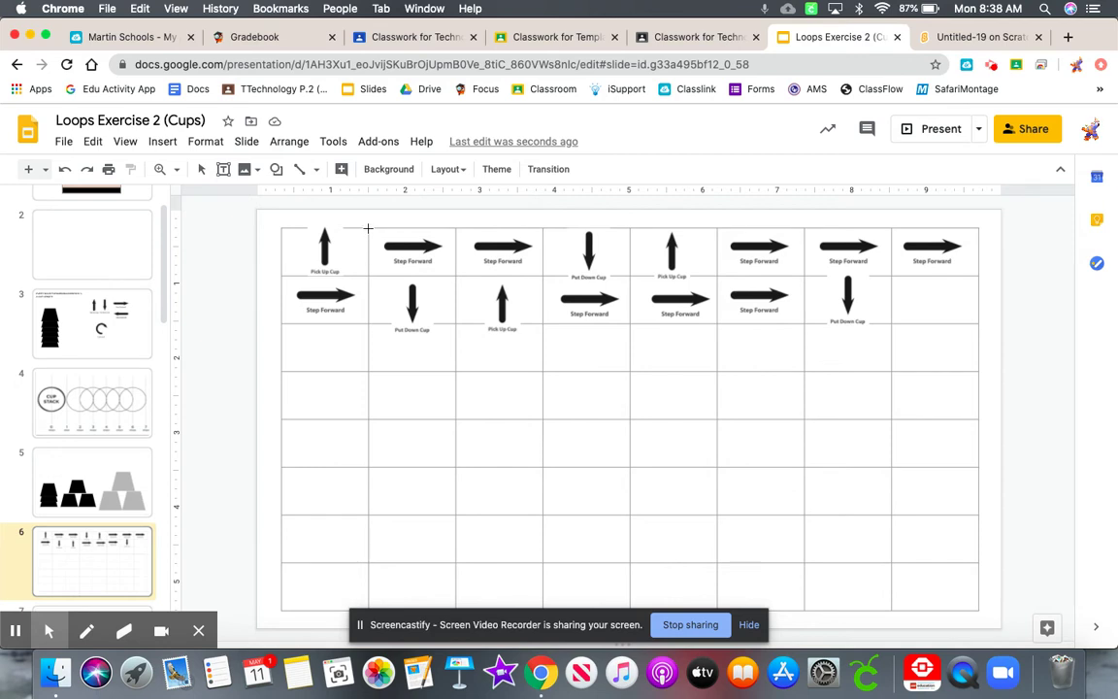
mouse_move(368, 227)
left_mouse_down()
mouse_move(411, 259)
mouse_move(462, 266)
mouse_move(455, 275)
left_mouse_up()
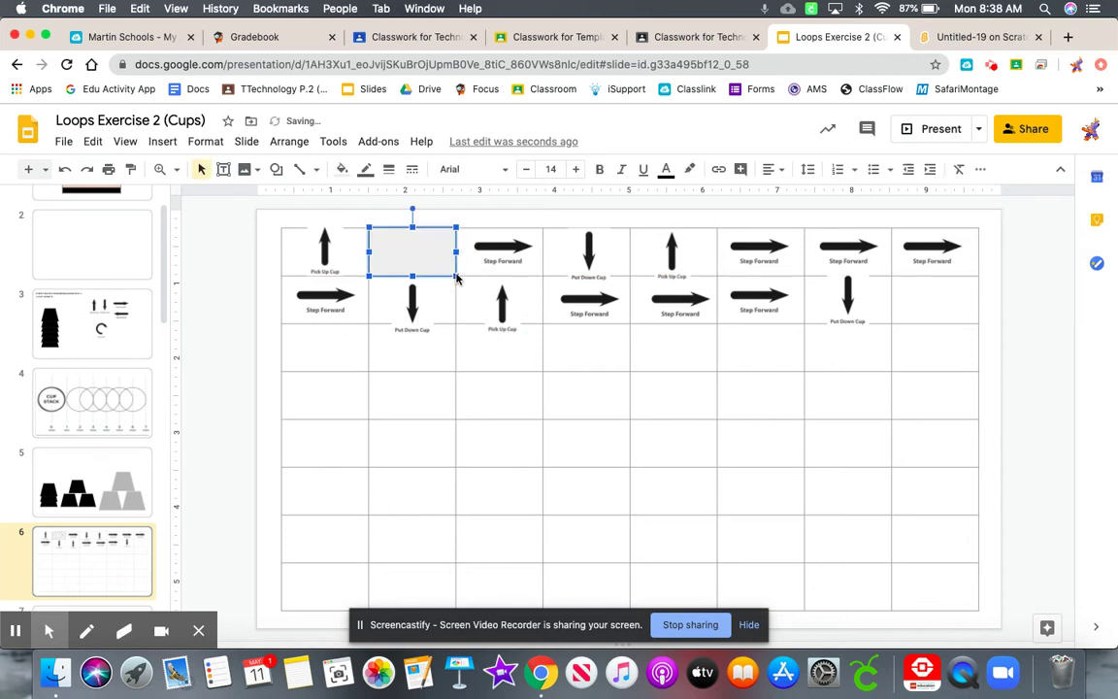
Give the rectangle a transparent fill and a thicker red outline so the Step Forward symbol shows through.
left_click(342, 171)
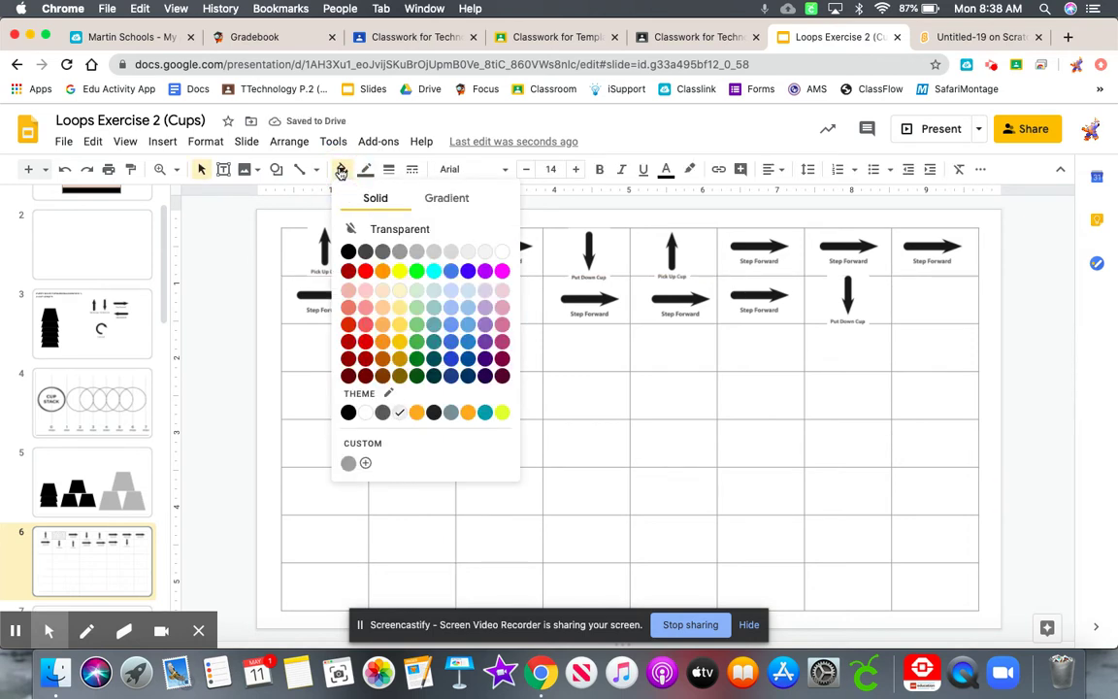
left_click(434, 233)
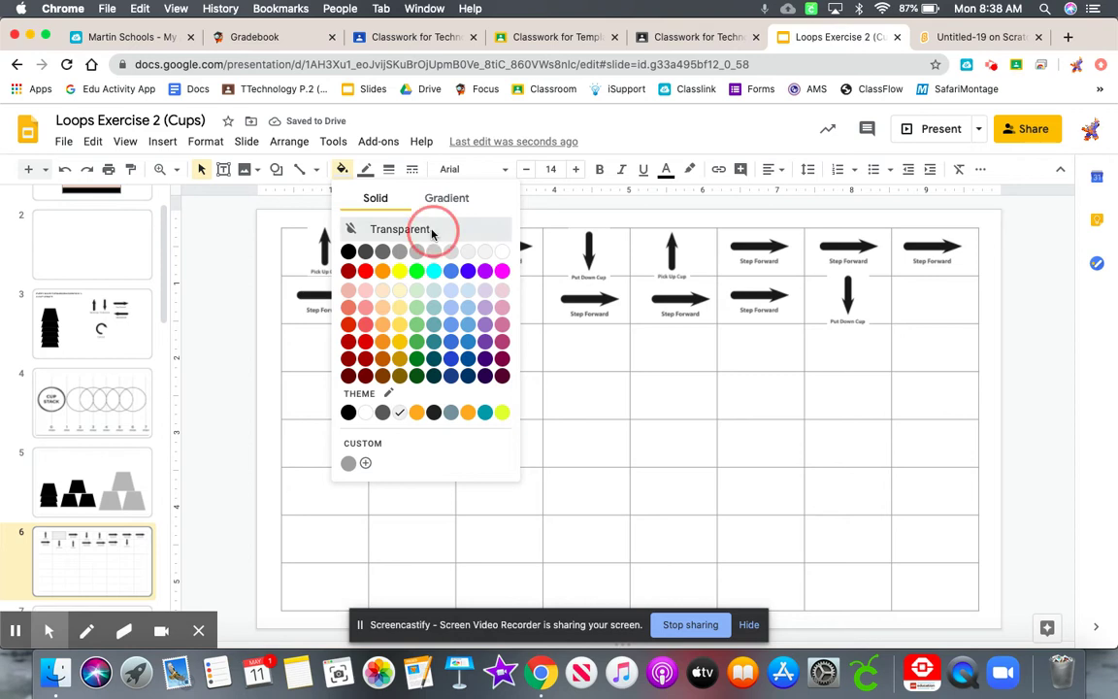
left_click(366, 175)
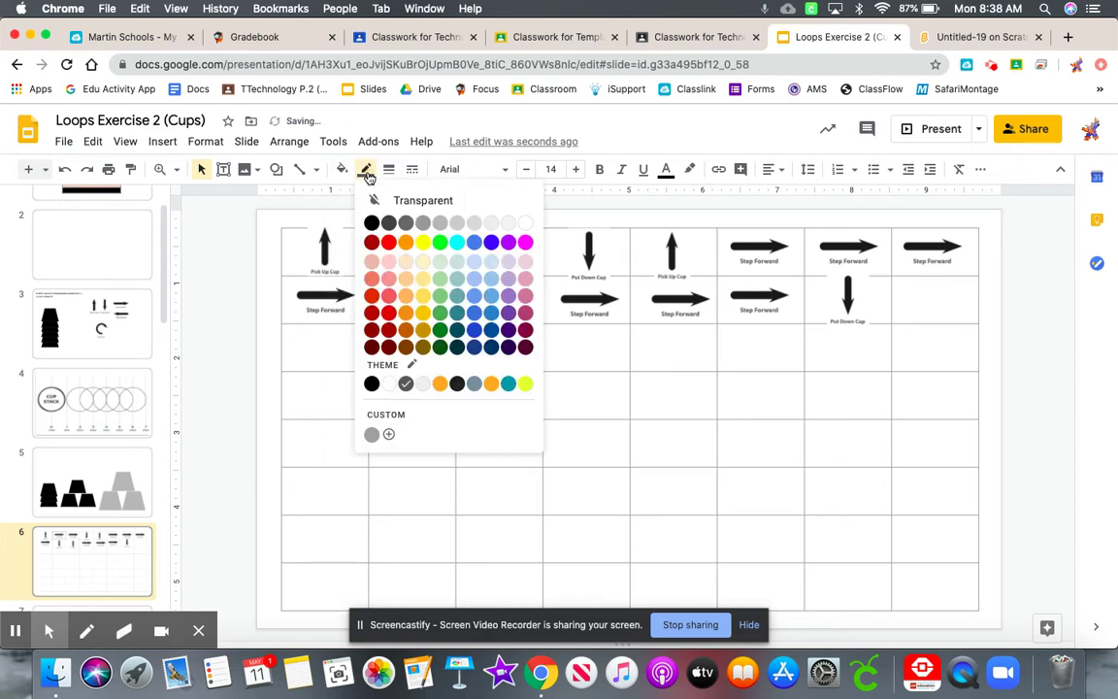
left_click(385, 242)
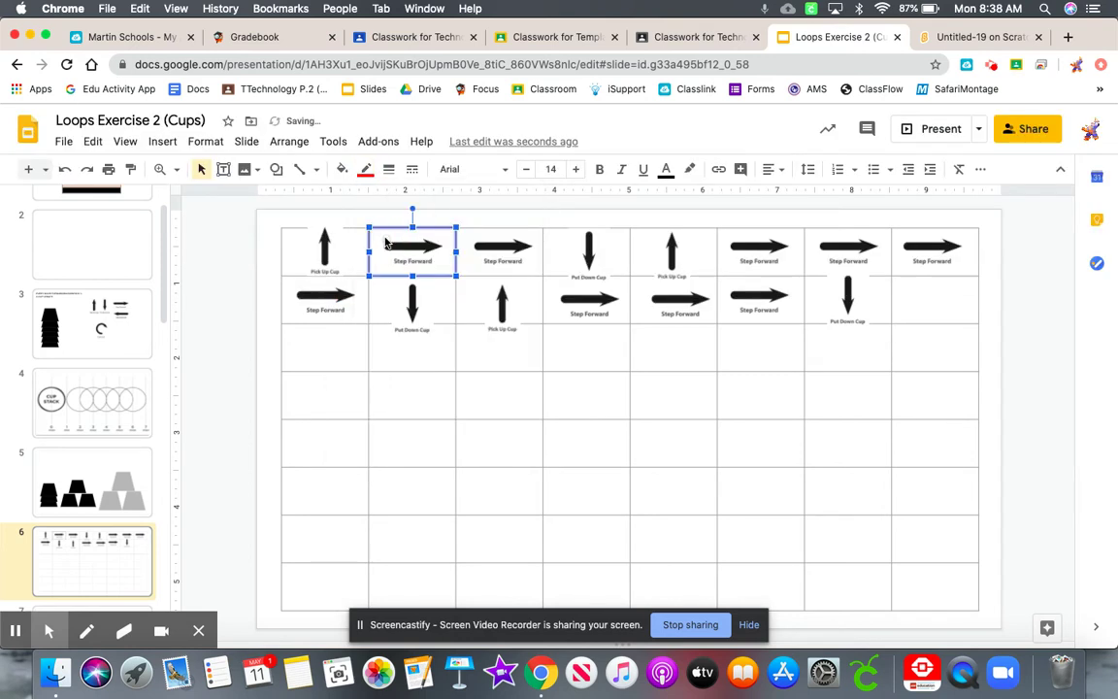
left_click(388, 168)
left_click(406, 223)
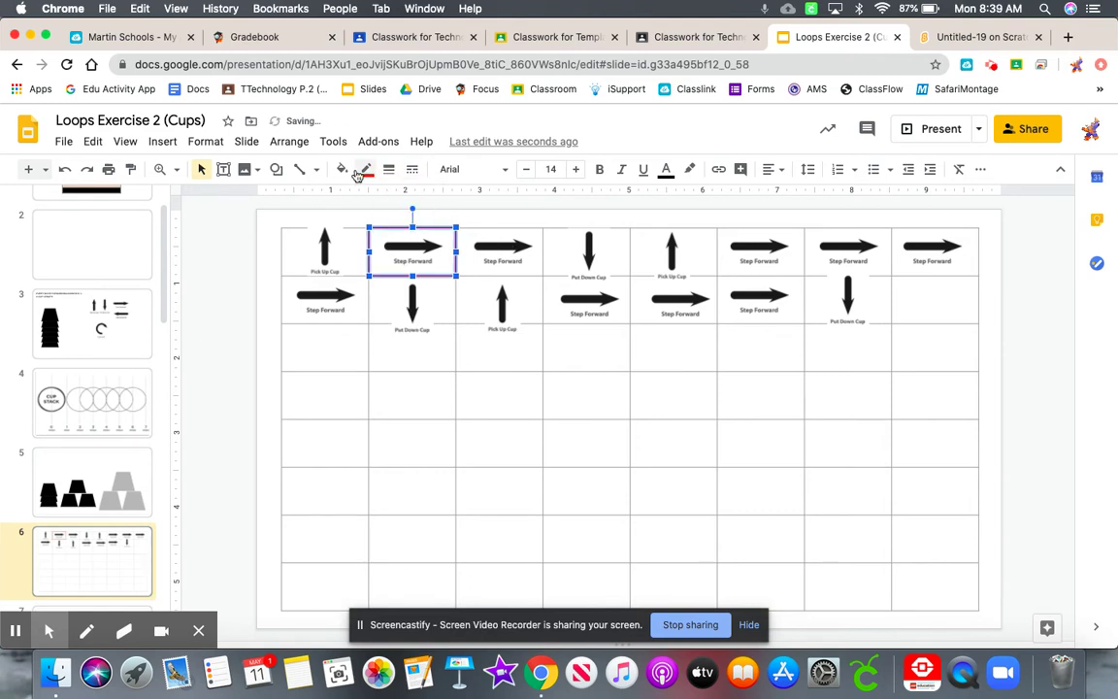
Enter the repeat count 2 inside the red rectangle beside the Step Forward symbol.
left_click(381, 263)
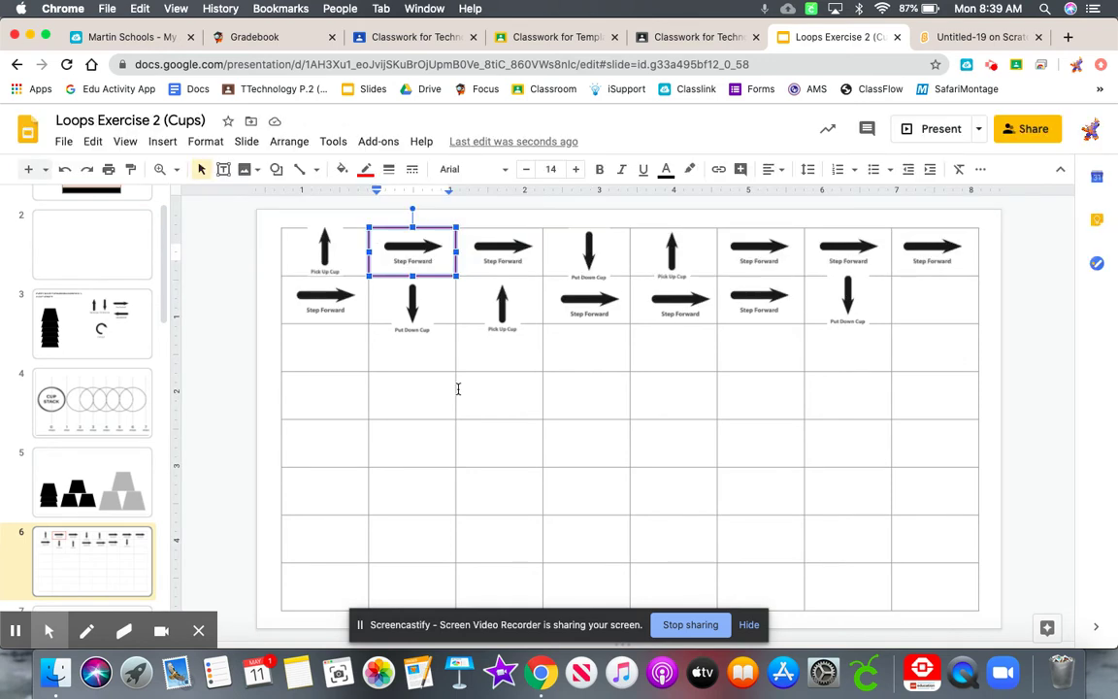
type("2")
double_click(381, 250)
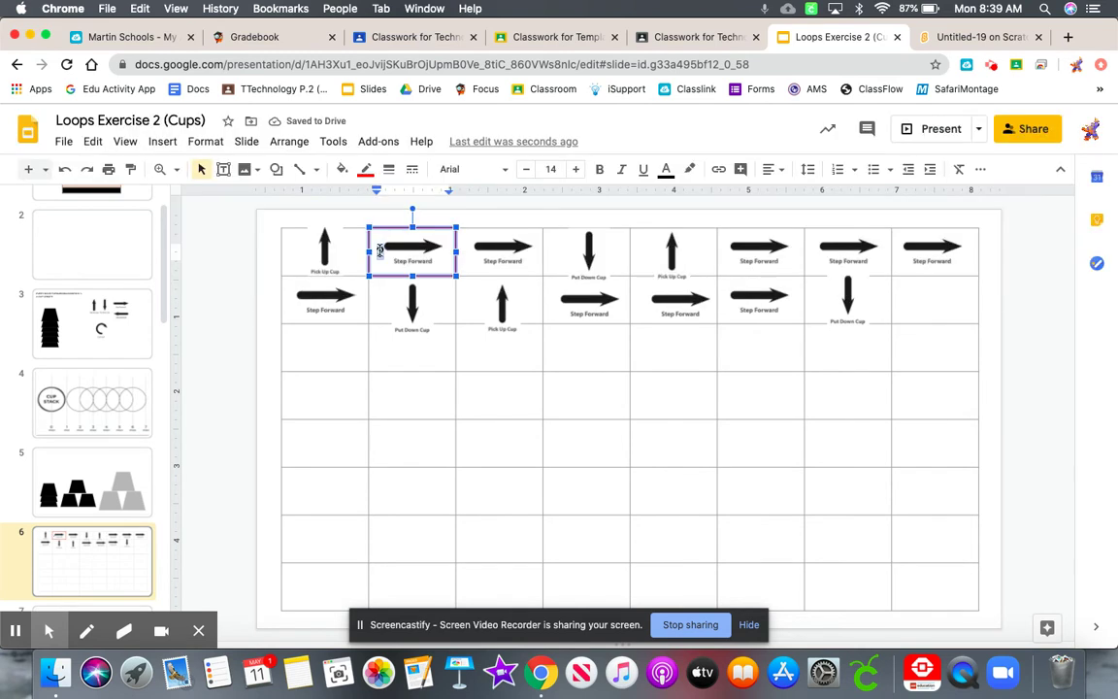
left_click(547, 207)
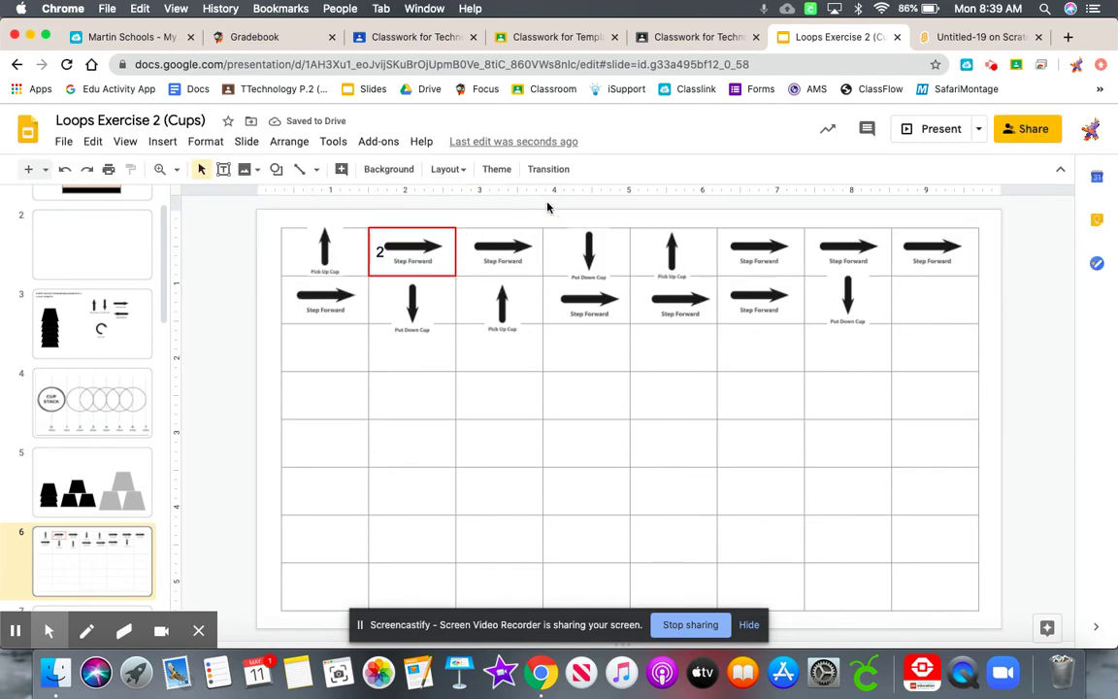
Delete the Step Forward symbol from row one's third cell and move the Put Down Cup and Pick Up Cup symbols one cell back.
left_click(520, 250)
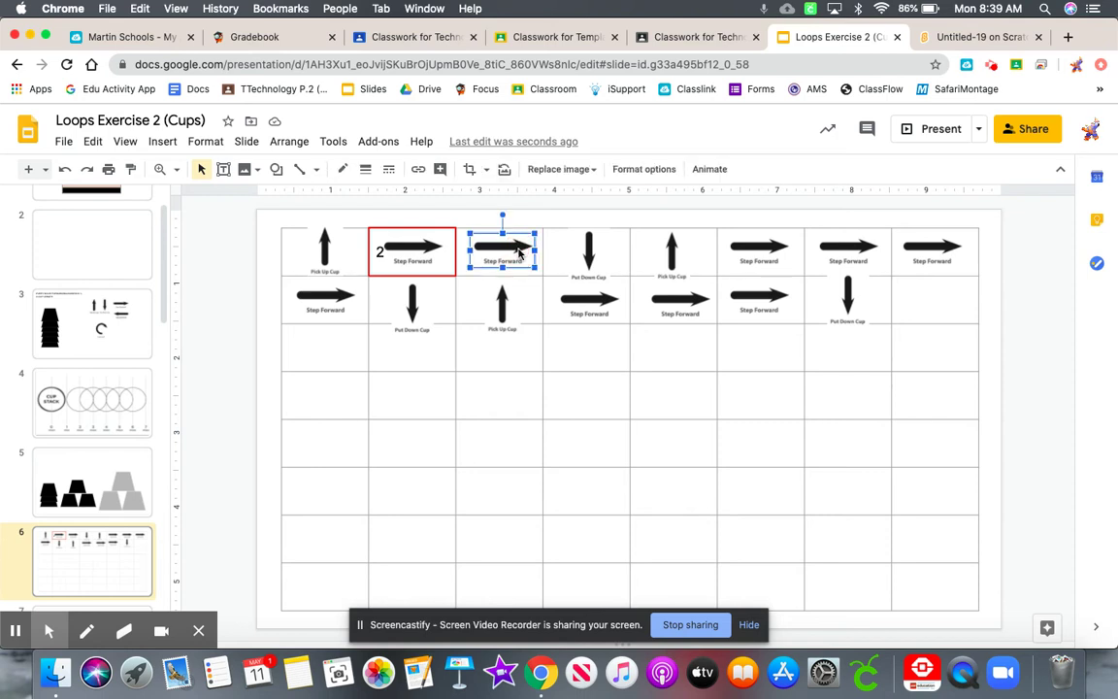
key("Delete")
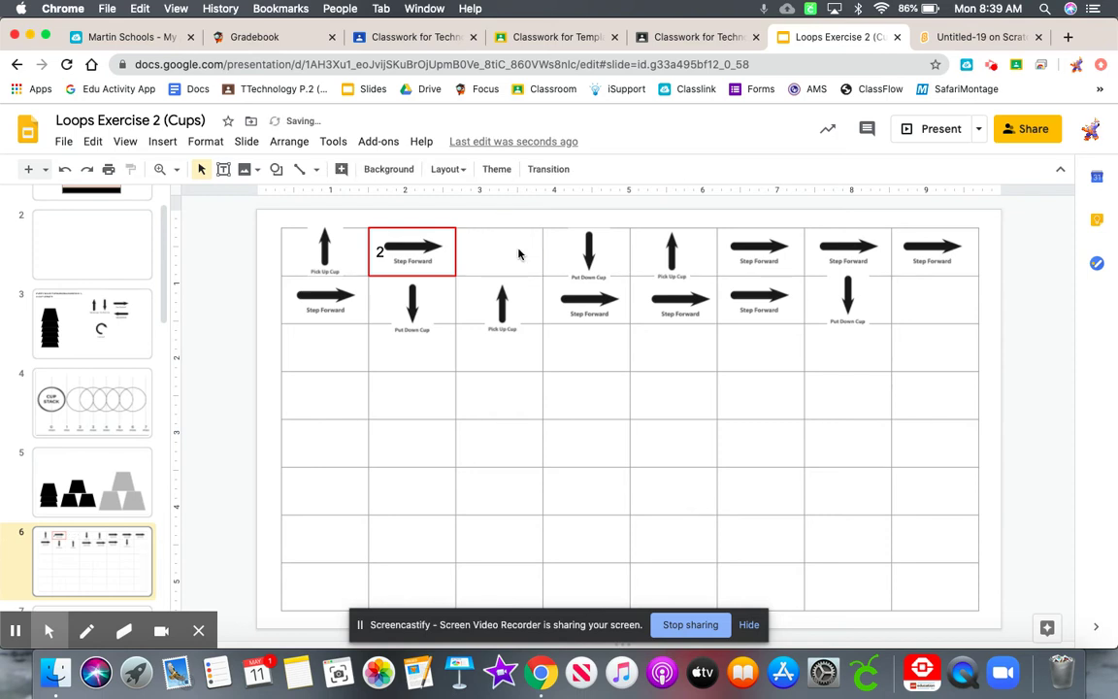
left_click_drag(589, 254, 492, 253)
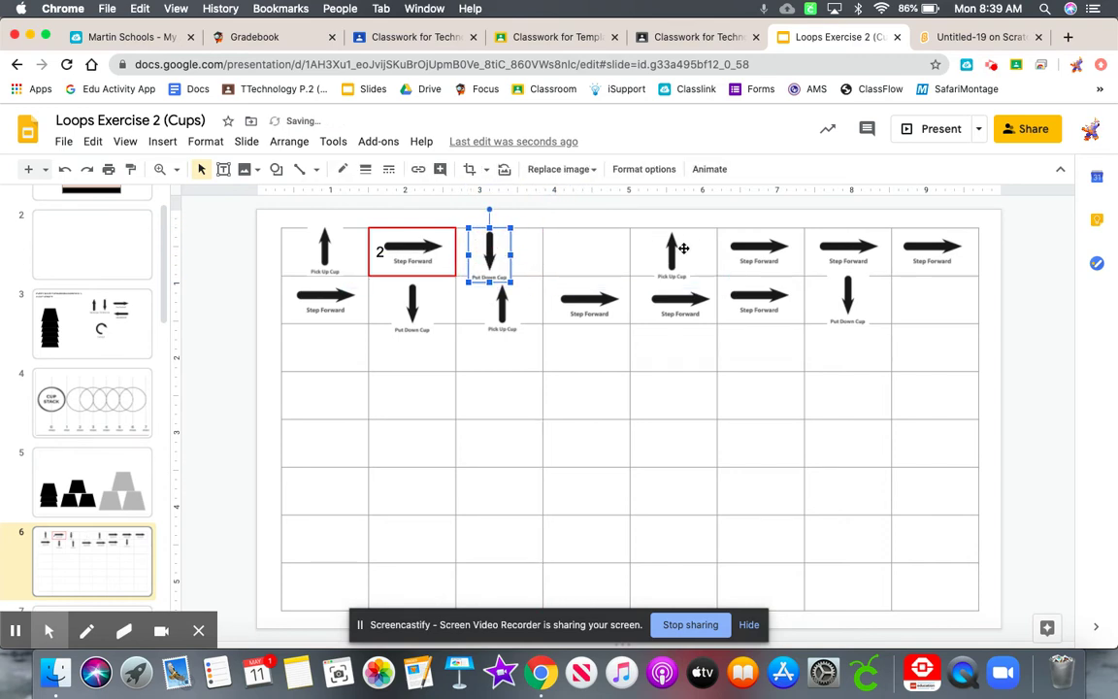
left_click_drag(671, 251, 577, 252)
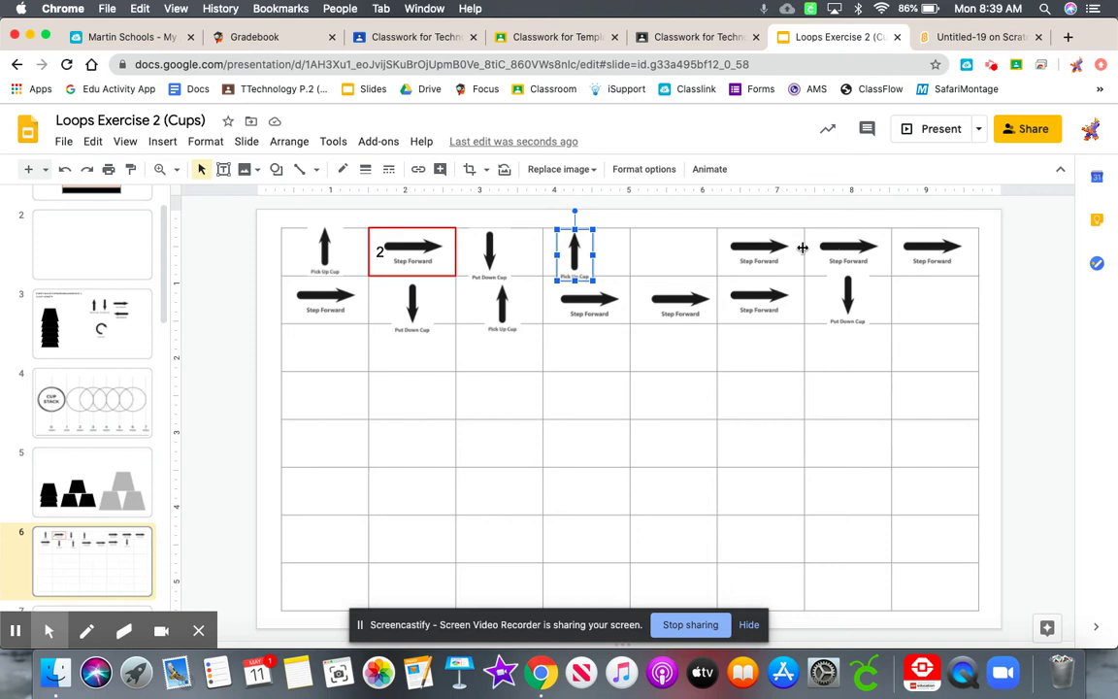
Duplicate the red loop box on slide 6 and place the copy over row one's empty fifth cell.
left_click(453, 257)
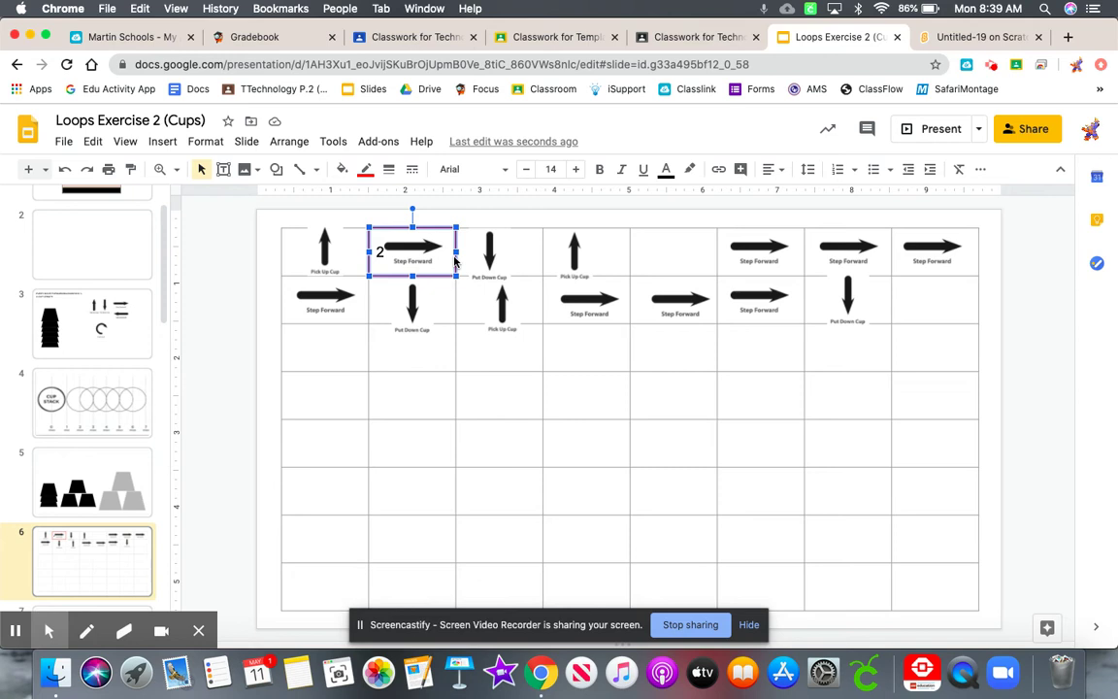
key("ctrl+d")
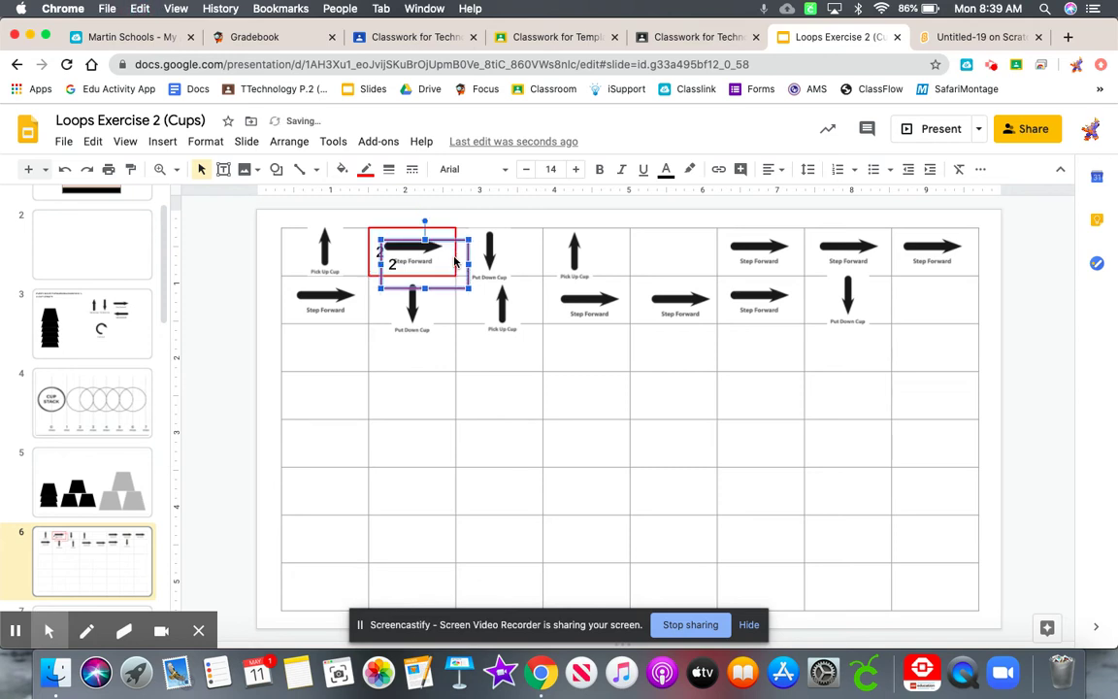
left_click_drag(469, 250, 719, 236)
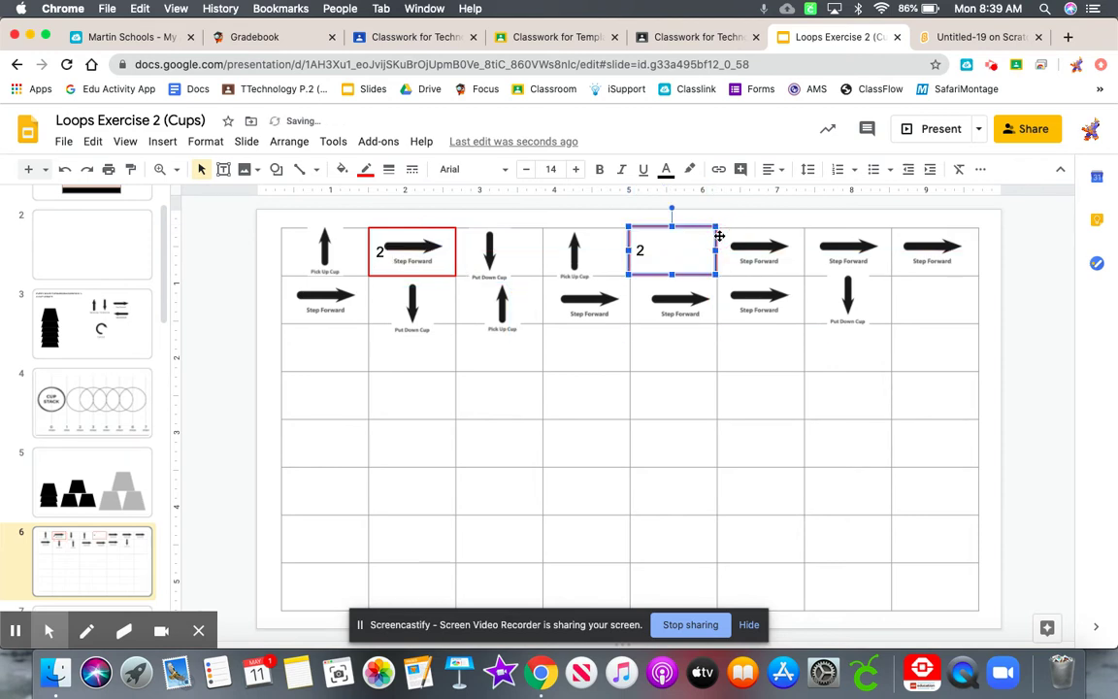
Set the repeat count in the fifth cell's red box to 4.
left_click(639, 250)
key("Return")
type("2")
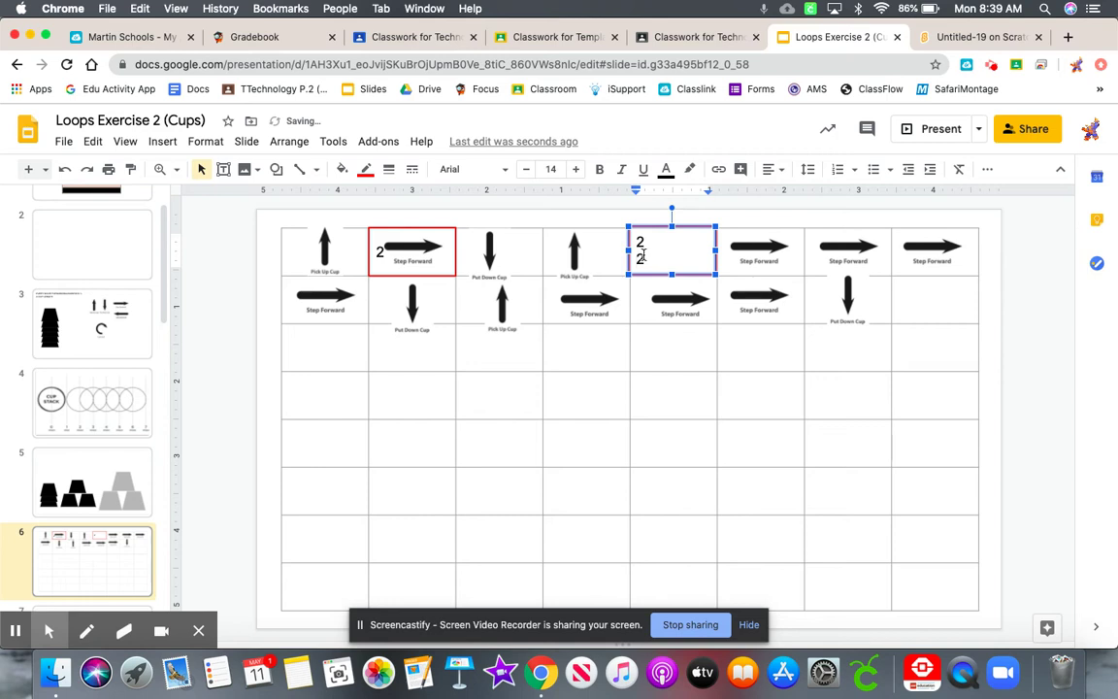
left_click(640, 255)
key("BackSpace")
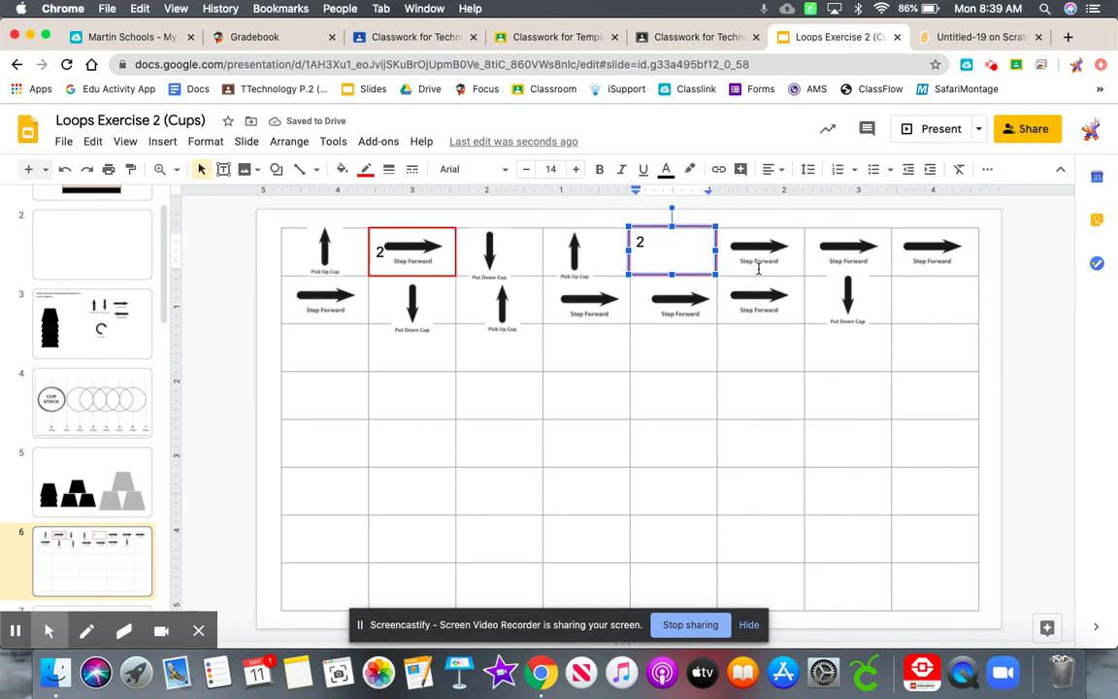
double_click(641, 239)
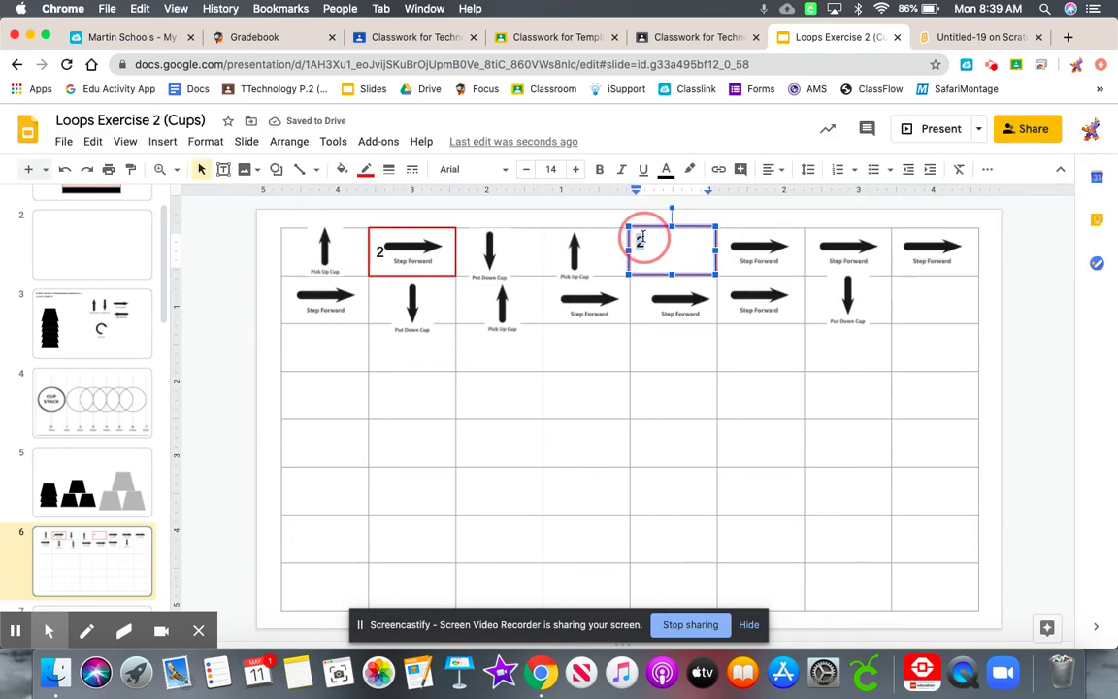
type("4")
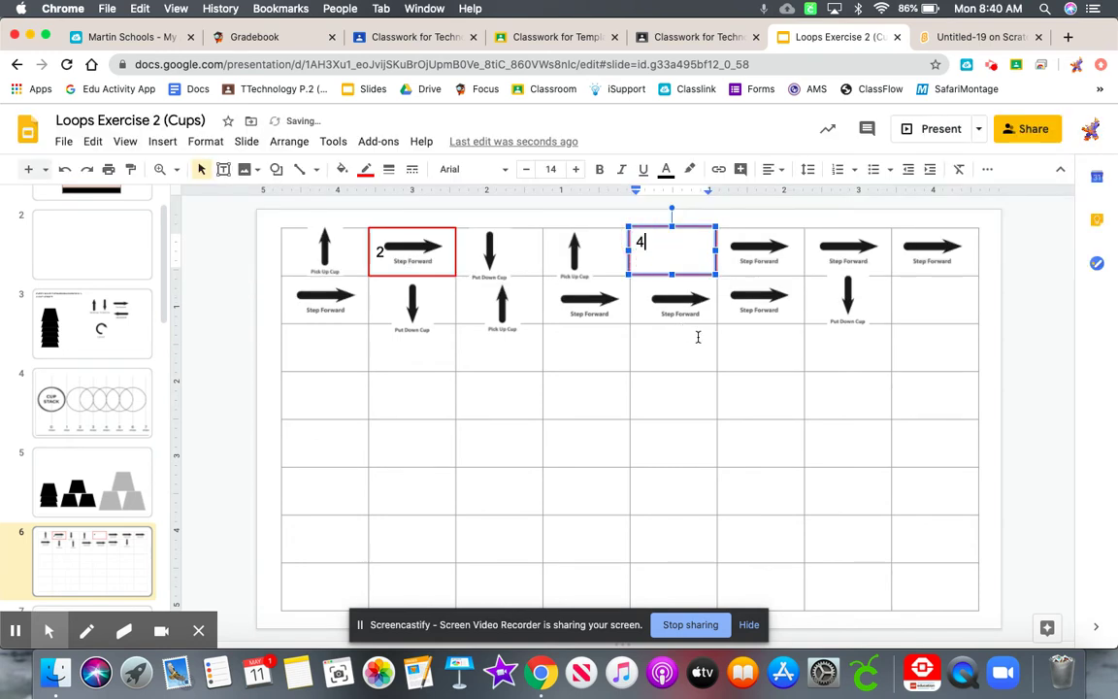
Move the sixth cell's Step Forward symbol into the box marked 4 and delete the two remaining Step Forward symbols after it in row one.
left_click(760, 255)
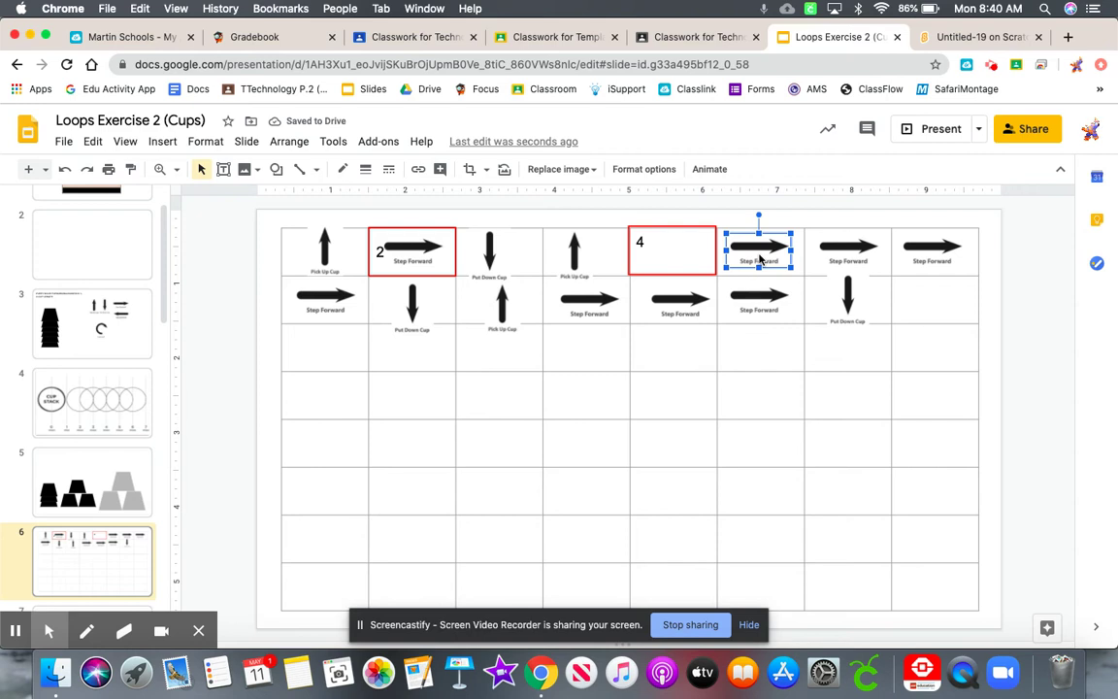
left_click_drag(760, 256, 679, 262)
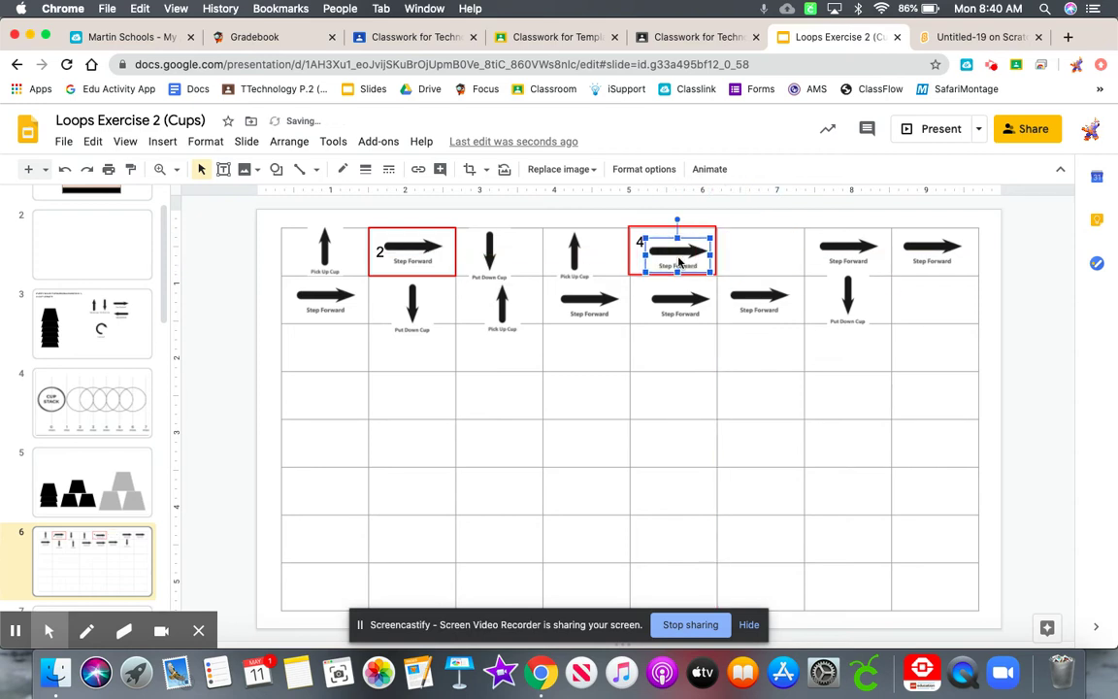
left_click(847, 248)
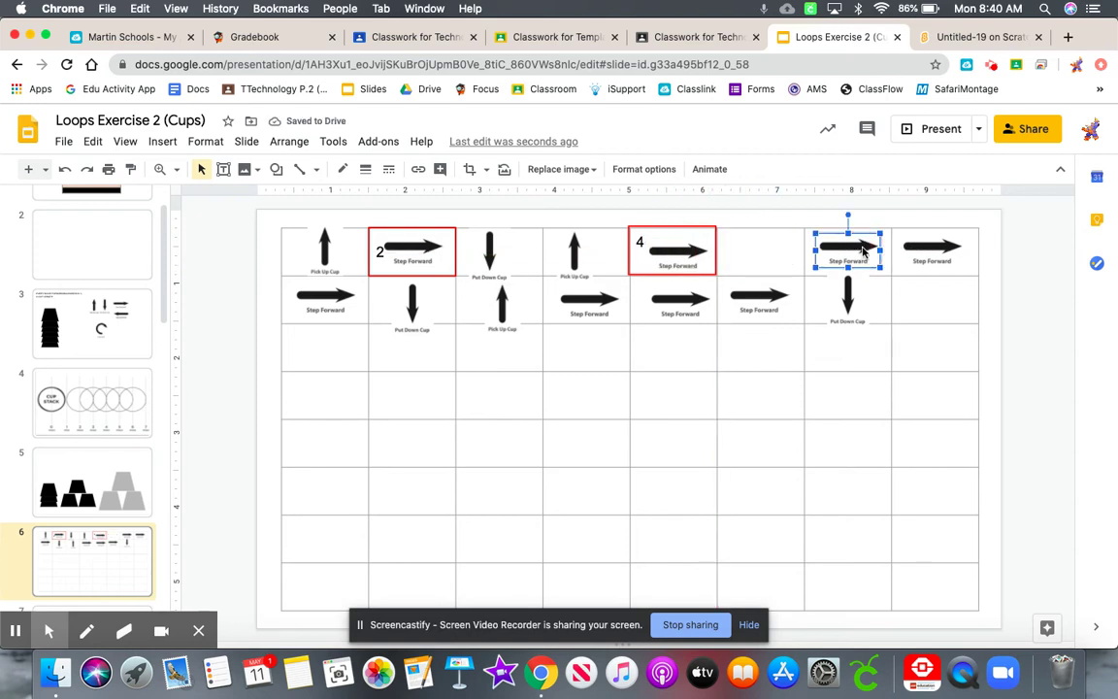
key("Delete")
left_click(911, 247)
key("Delete")
Delete row two's first Step Forward symbol and move row two's first Put Down Cup and its Pick Up Cup into row one's sixth and seventh cells.
left_click(335, 298)
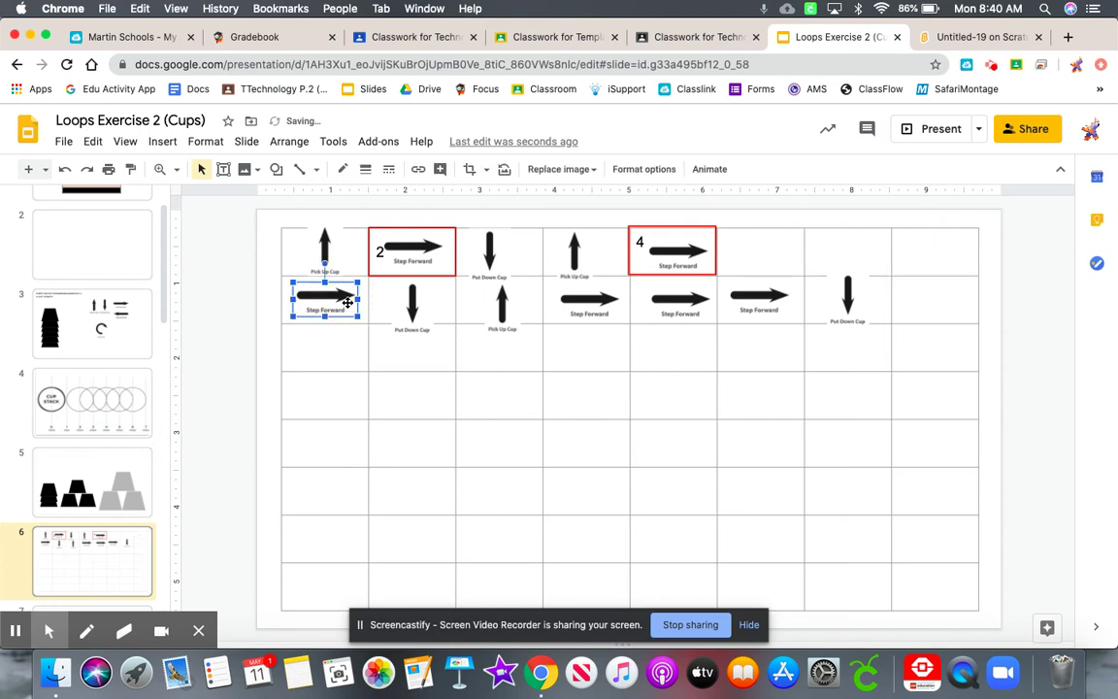
key("Delete")
left_click_drag(412, 307, 758, 254)
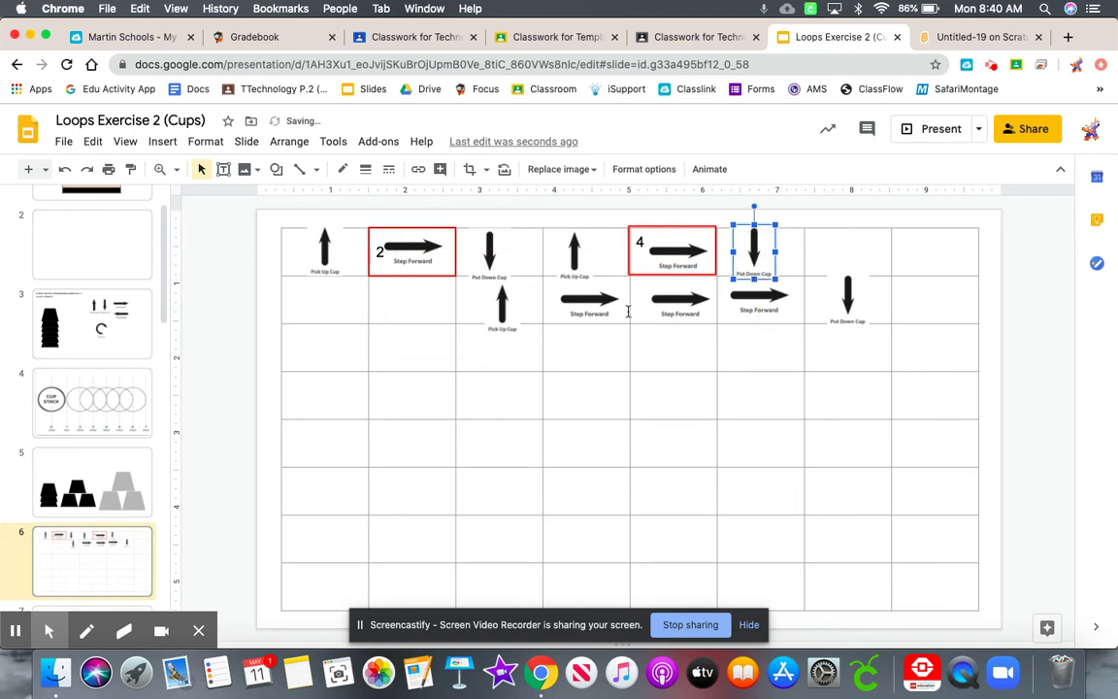
left_click_drag(505, 303, 845, 251)
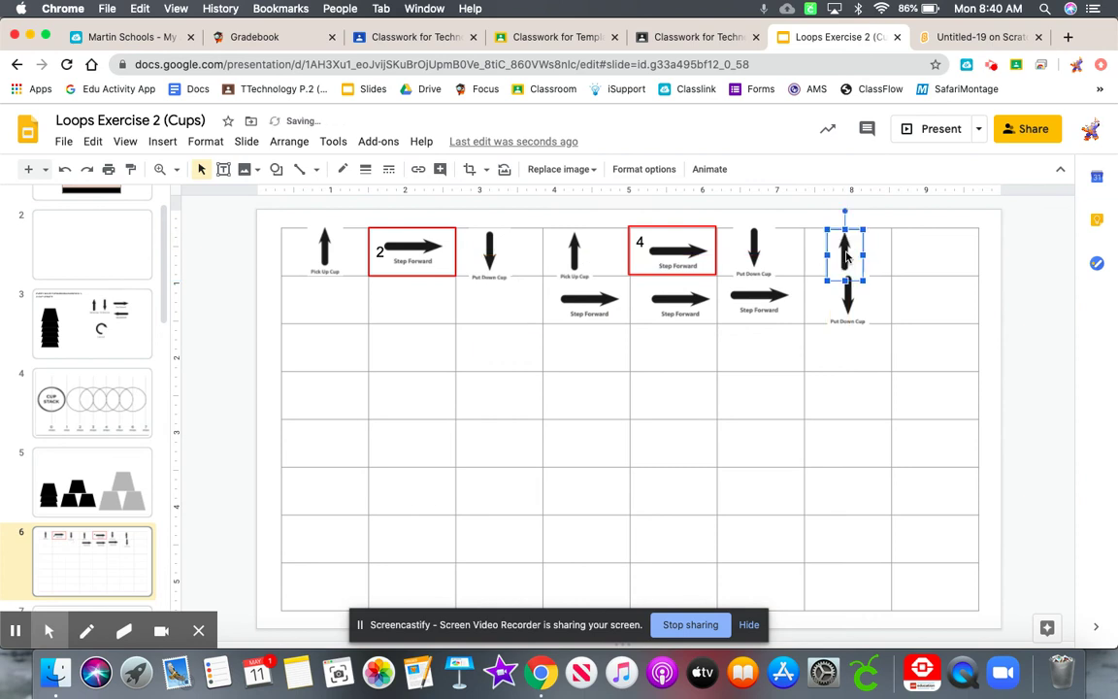
Copy the red box marked 4 into row one's eighth cell and set the copy's repeat count to 3.
left_click(715, 270)
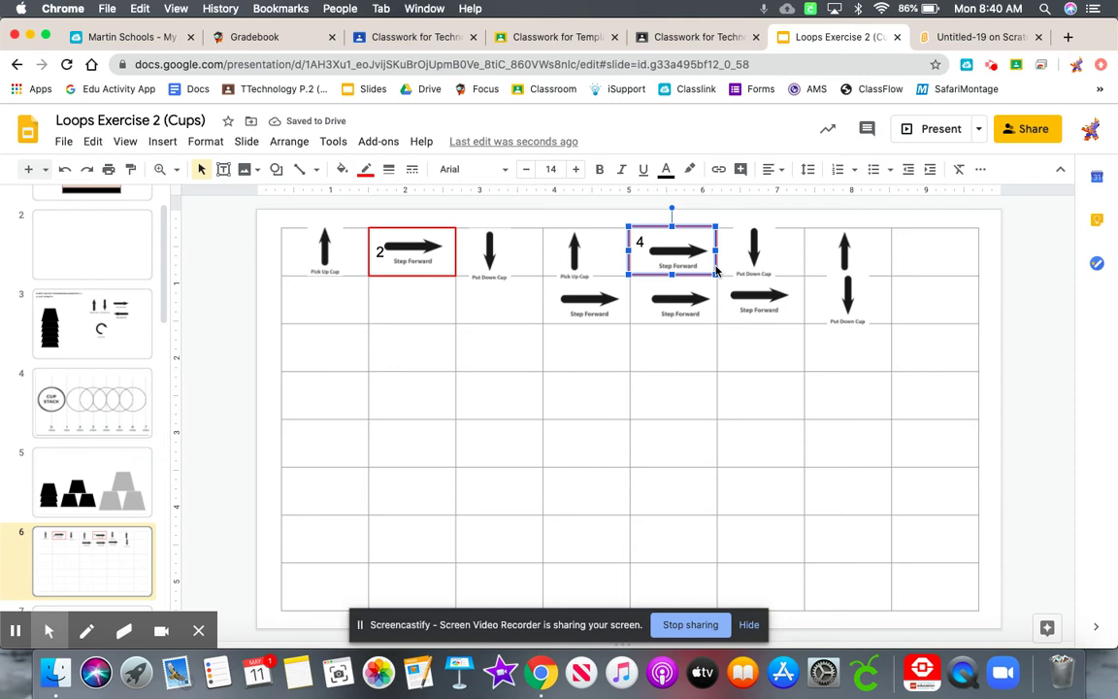
left_click_drag(715, 271, 970, 275)
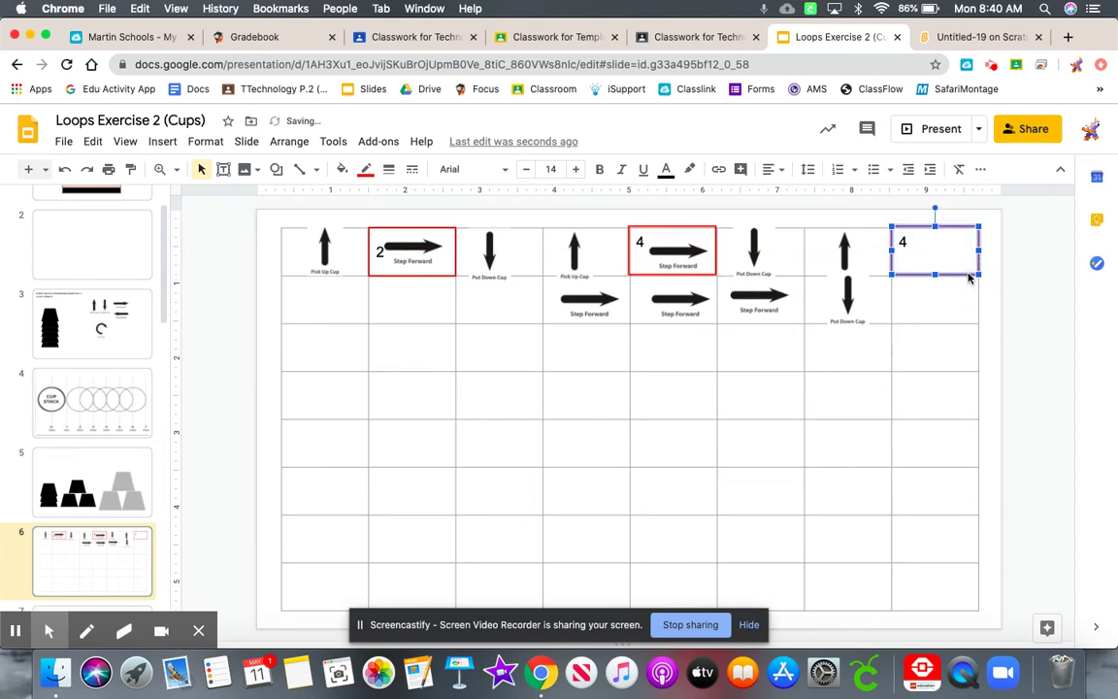
left_click(901, 241)
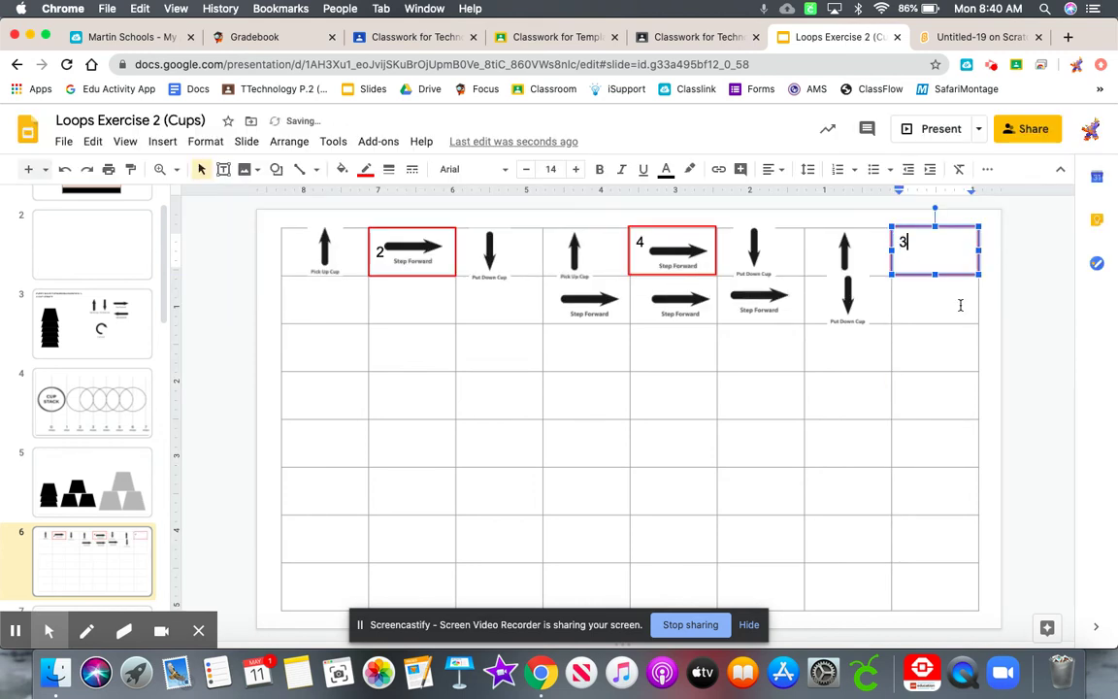
Move row two's first remaining Step Forward symbol into the box marked 3 and delete the other two Step Forward symbols from row two.
left_click(600, 305)
left_click_drag(600, 306, 944, 260)
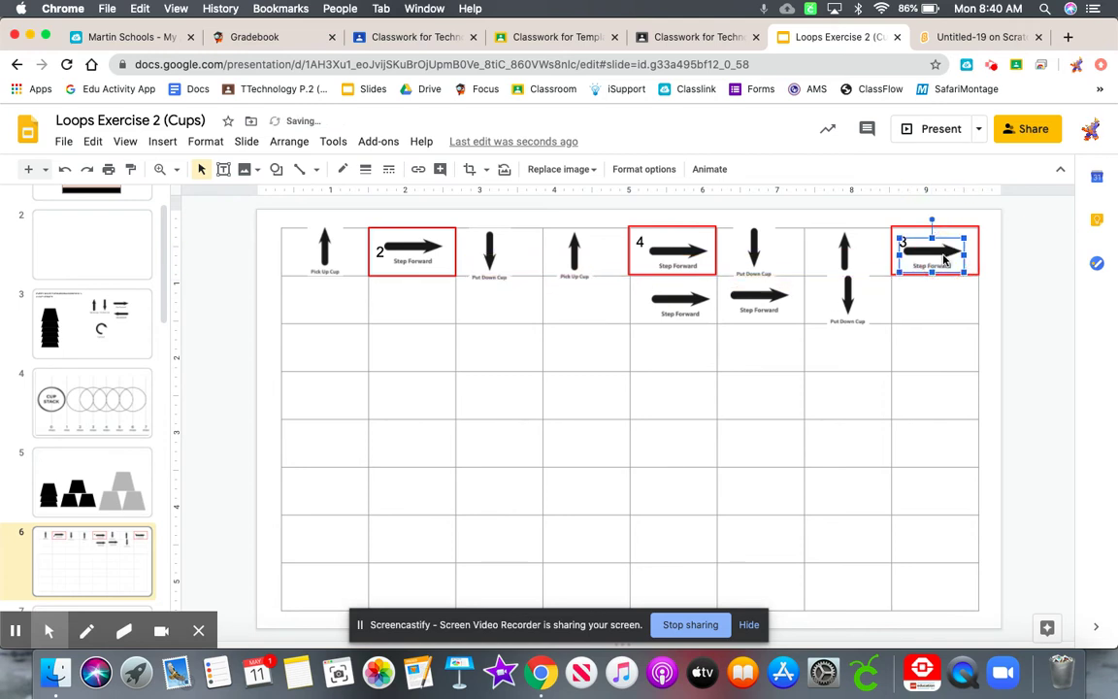
left_click(688, 303)
key("Delete")
left_click(749, 297)
key("Delete")
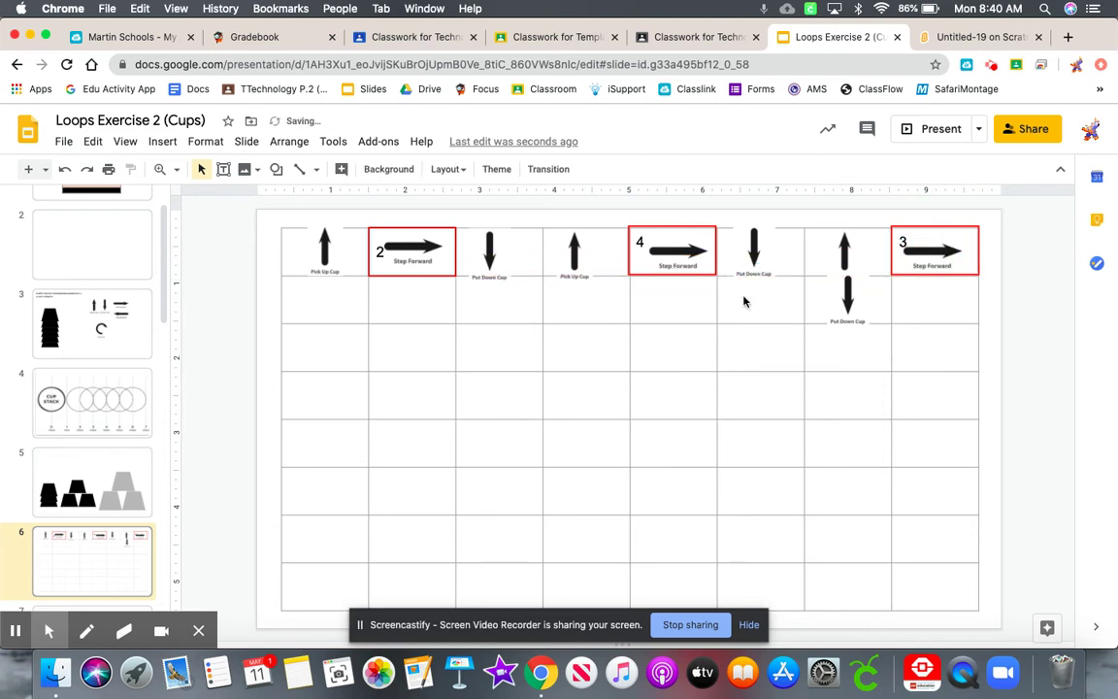
Move the Put Down Cup symbol from row two's seventh cell to row two's first cell.
left_click(852, 299)
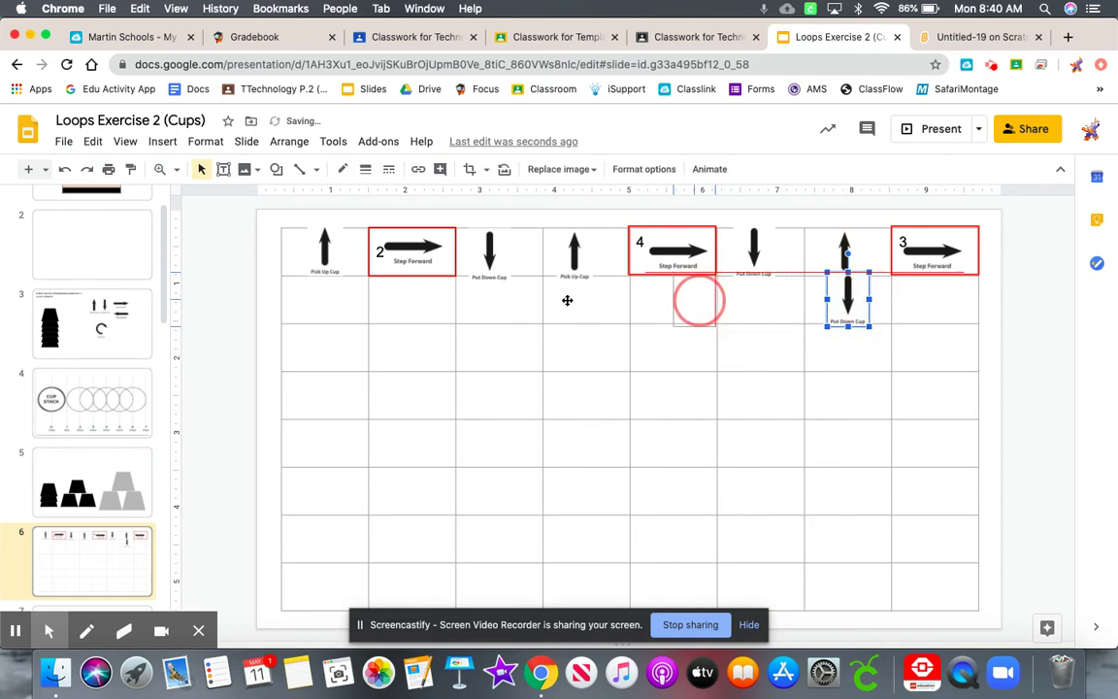
left_click_drag(337, 305, 320, 303)
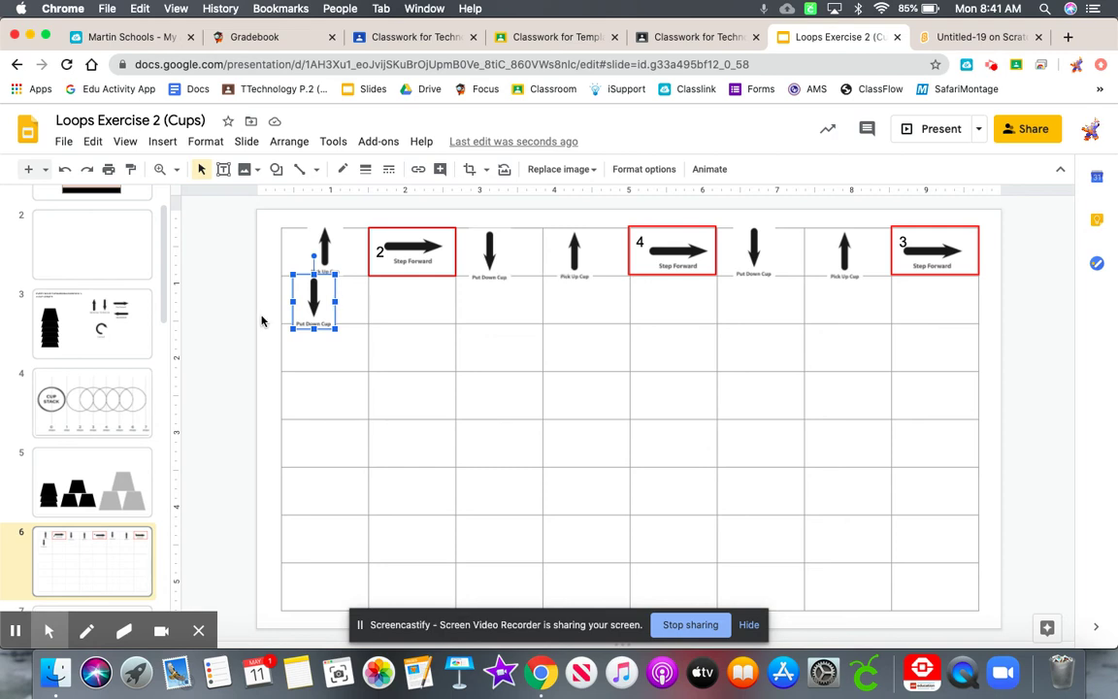
left_click(228, 332)
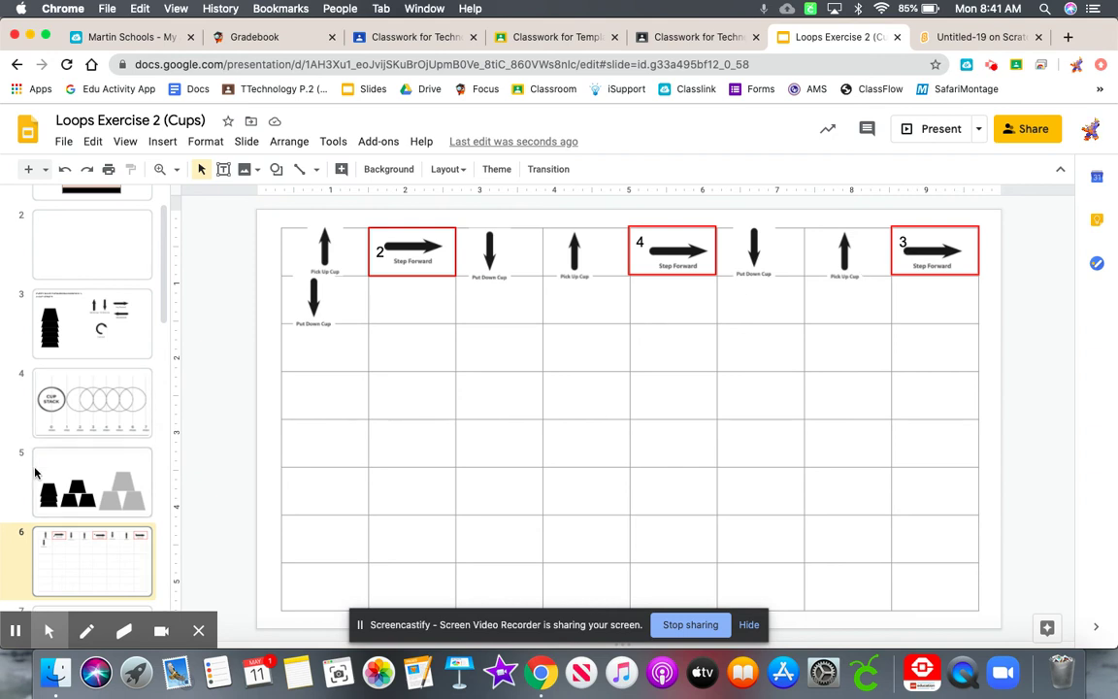
On slide 7, lift the top cup off the black stack and set it back on top of the stack.
scroll(78, 468, "down", 5)
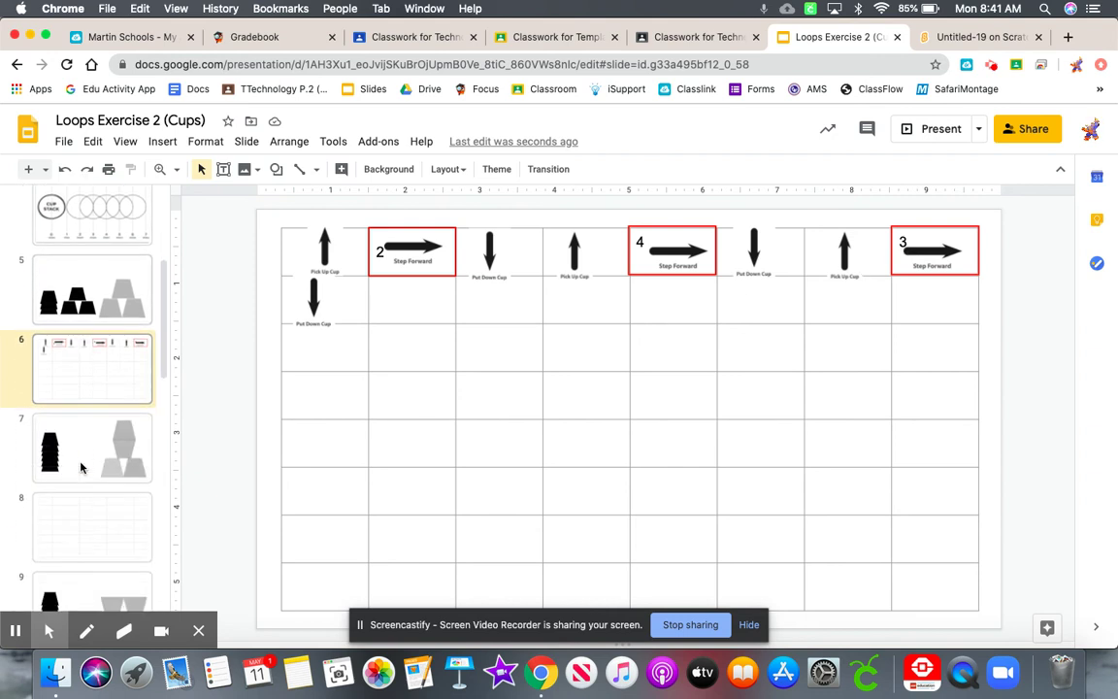
left_click(81, 466)
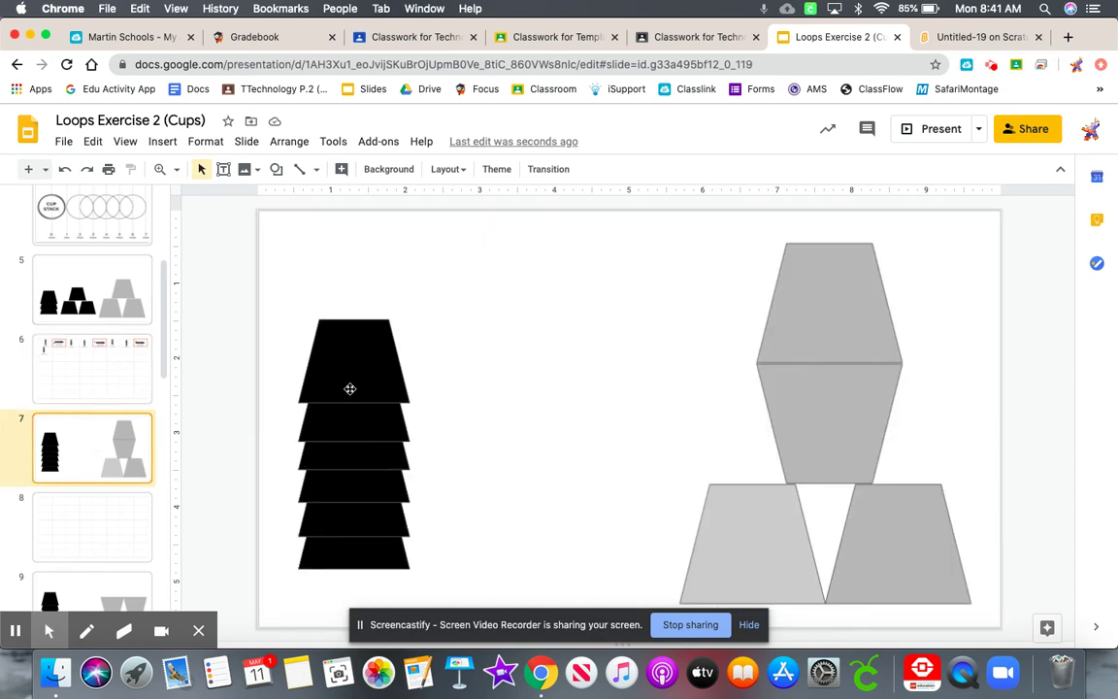
left_click_drag(347, 360, 349, 303)
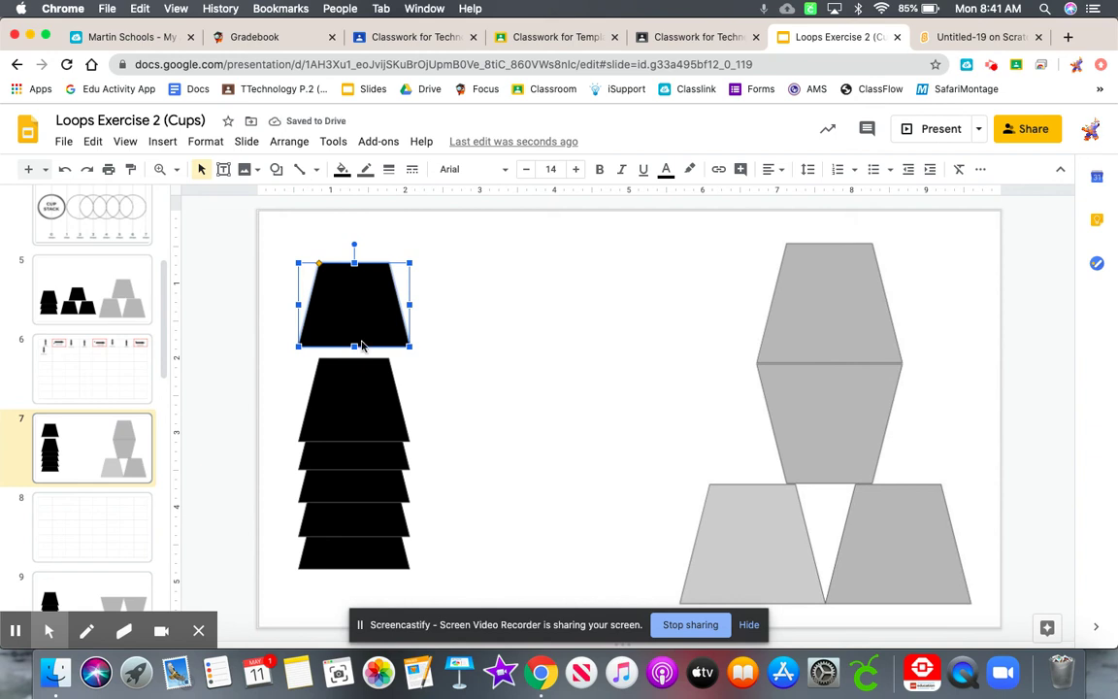
left_click_drag(349, 306, 346, 388)
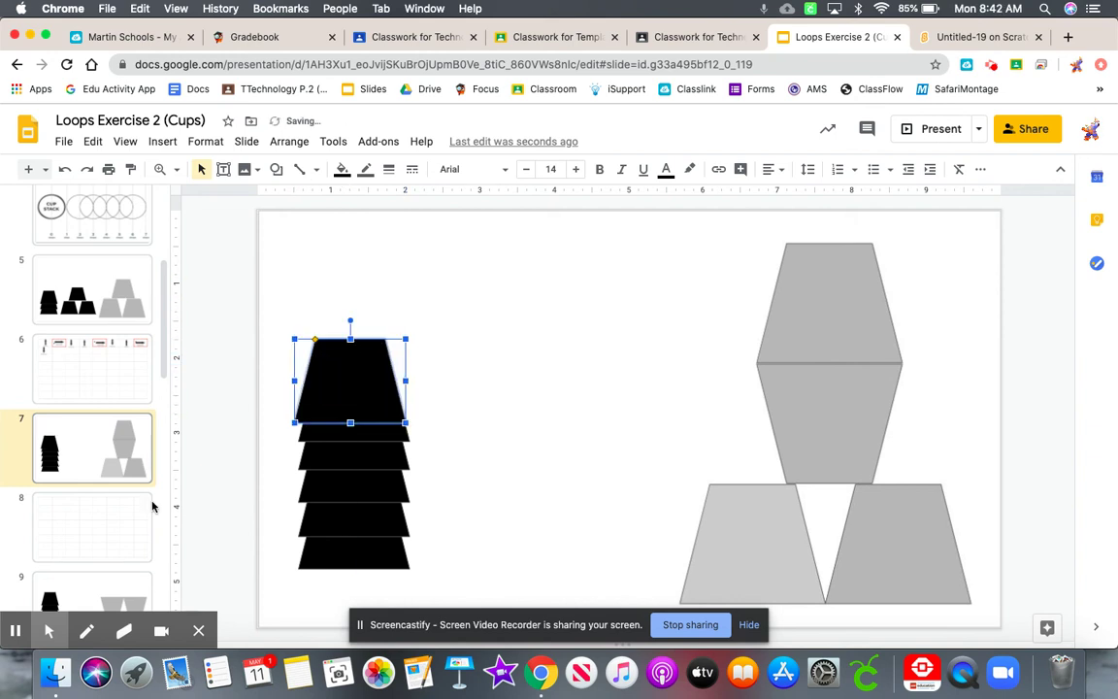
Examine slide 8's table and the Pick Up Cup symbol on slide 6, finishing on slide 8.
left_click(108, 547)
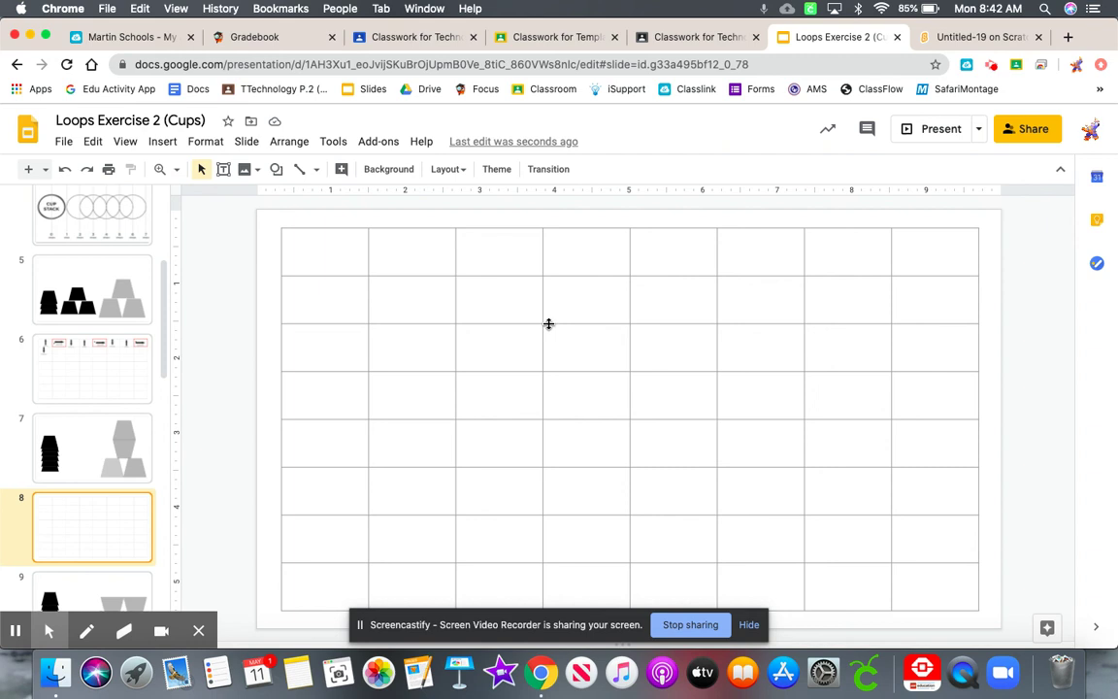
left_click(89, 349)
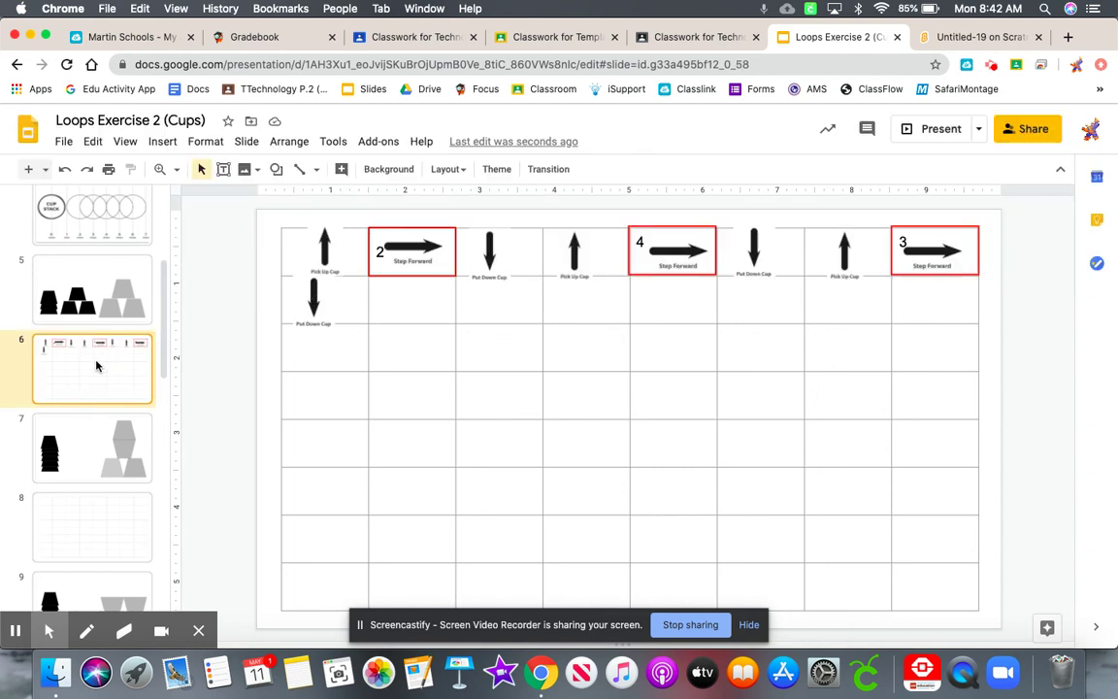
left_click(322, 254)
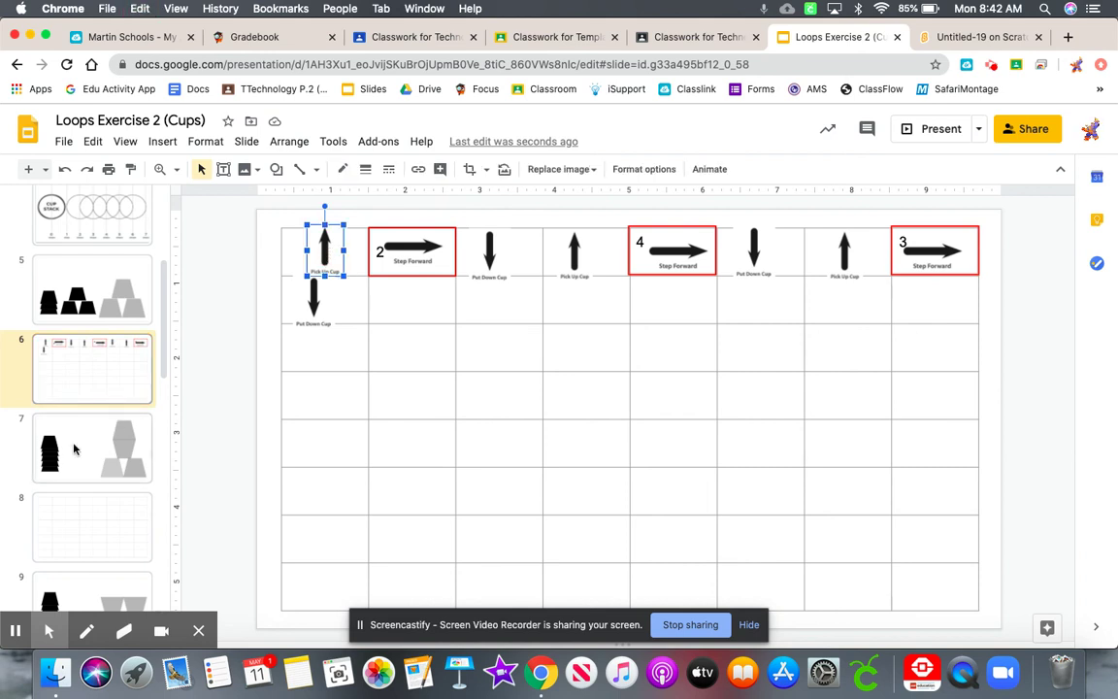
left_click(86, 541)
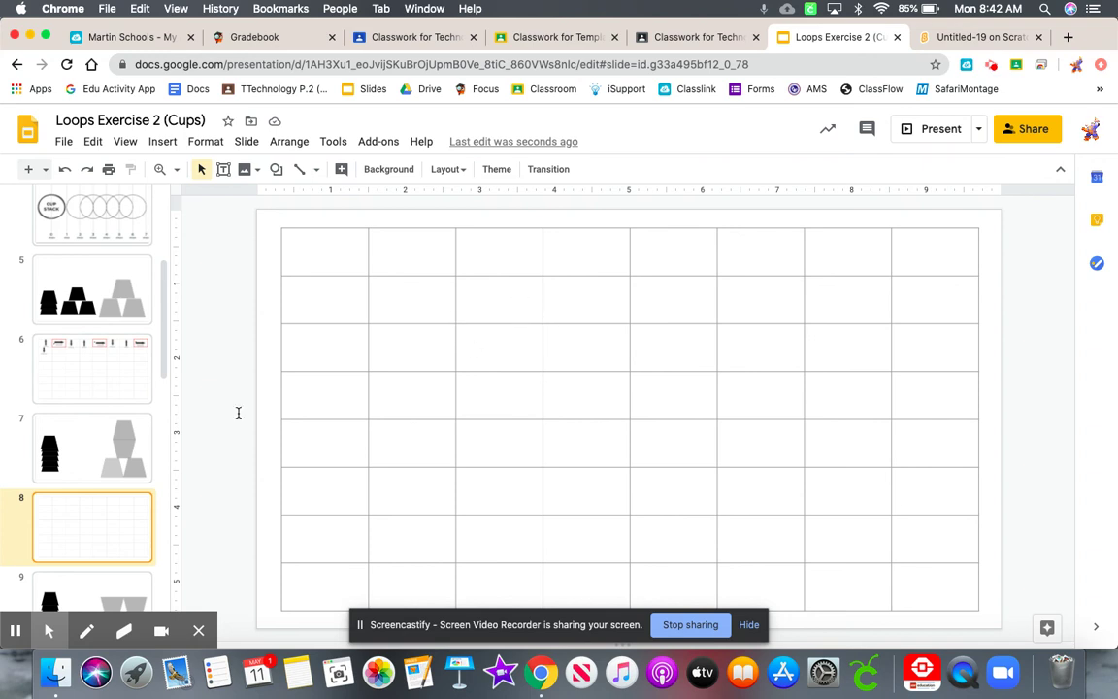
Look through the remaining cup slides up to slide 18 and open its linked Loops with Rey and BB-8 lesson on Code.org.
scroll(102, 471, "down", 10)
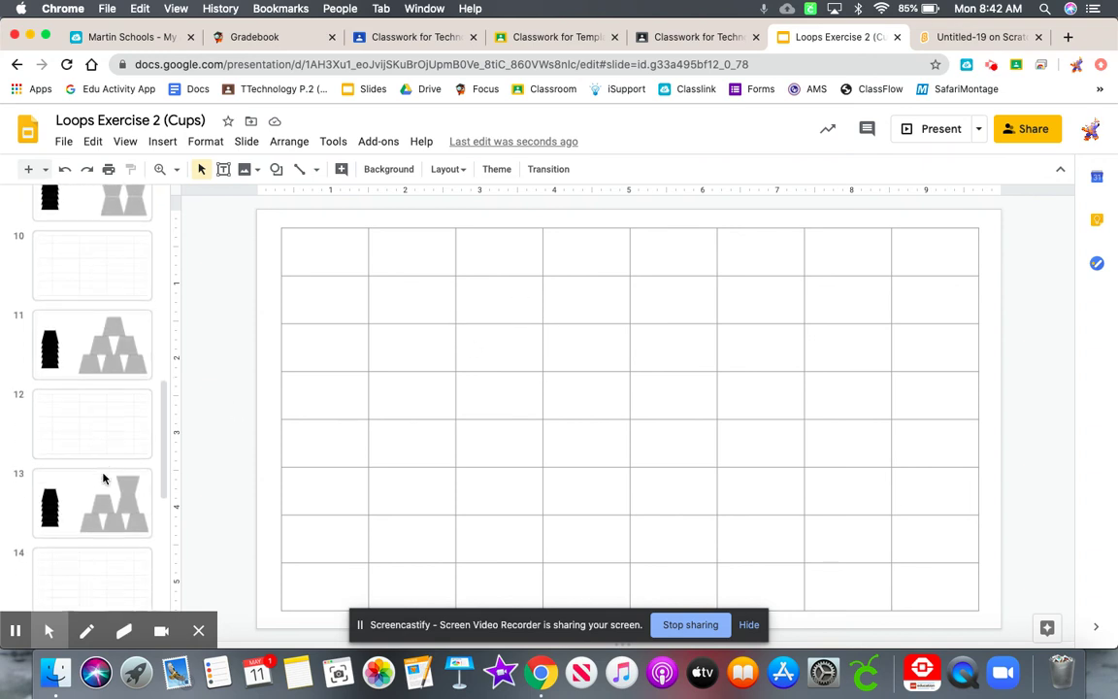
scroll(103, 477, "down", 1)
scroll(104, 456, "down", 6)
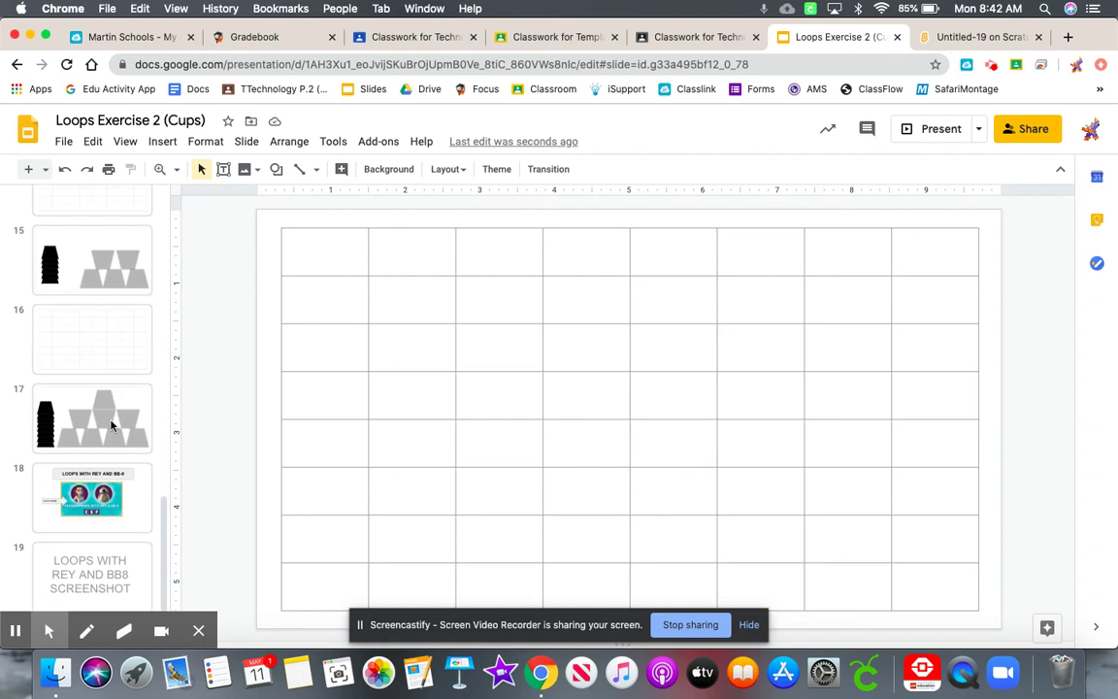
left_click(120, 504)
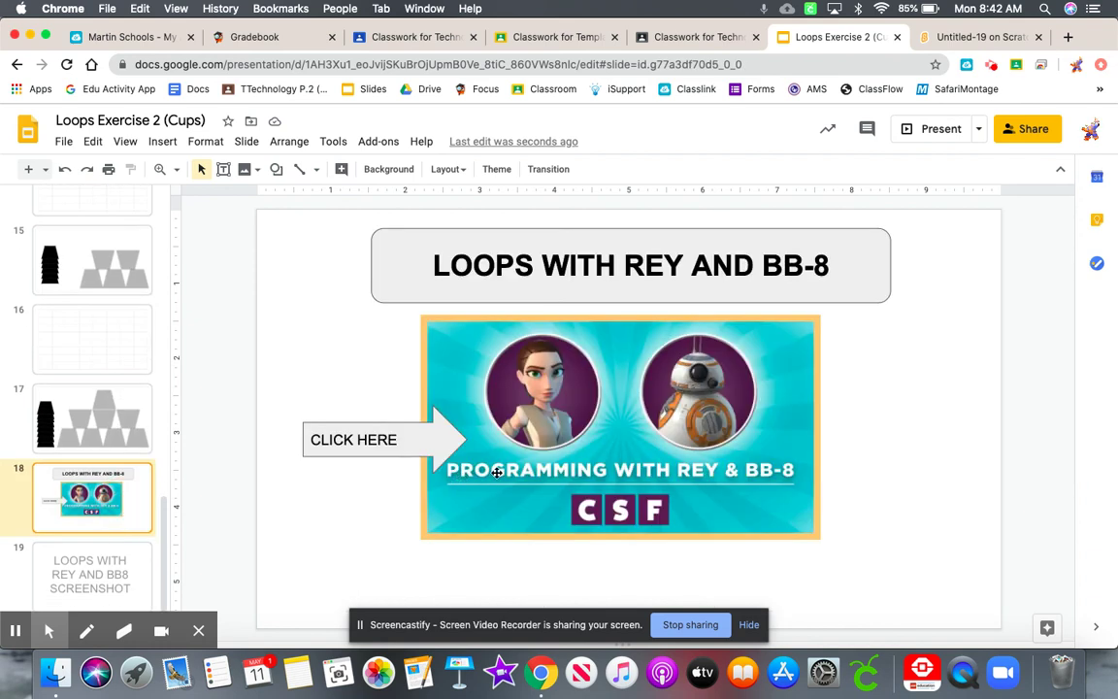
left_click(446, 427)
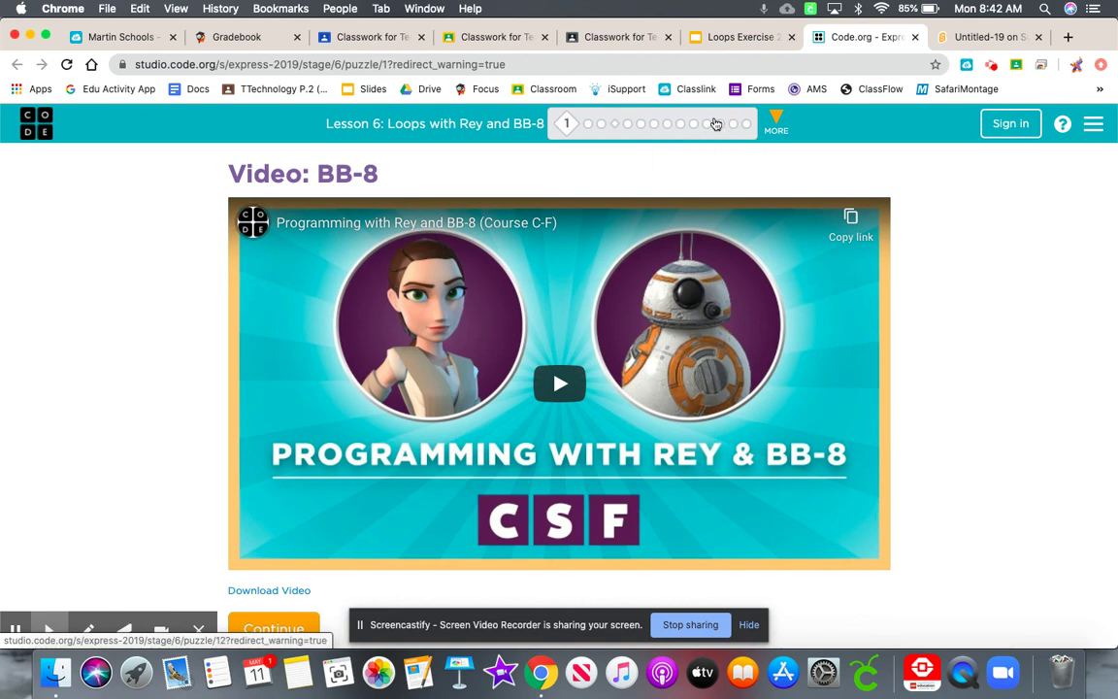
Switch back to the Loops Exercise 2 (Cups) presentation and open slide 19, the Rey and BB8 screenshot slide.
left_click(744, 37)
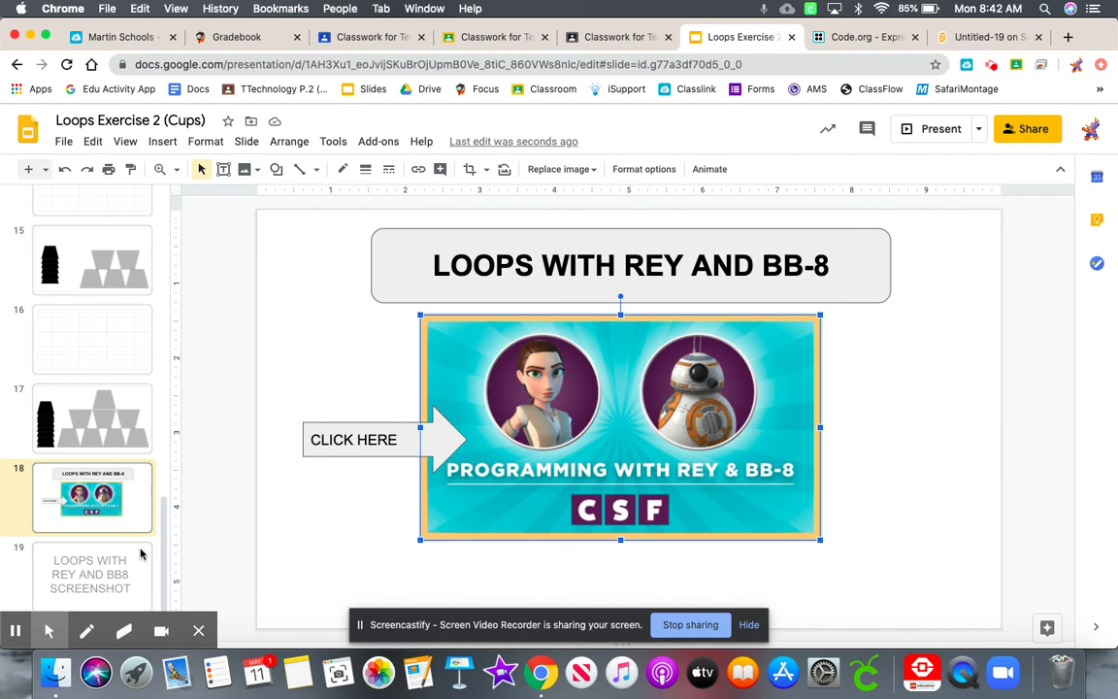
left_click(122, 570)
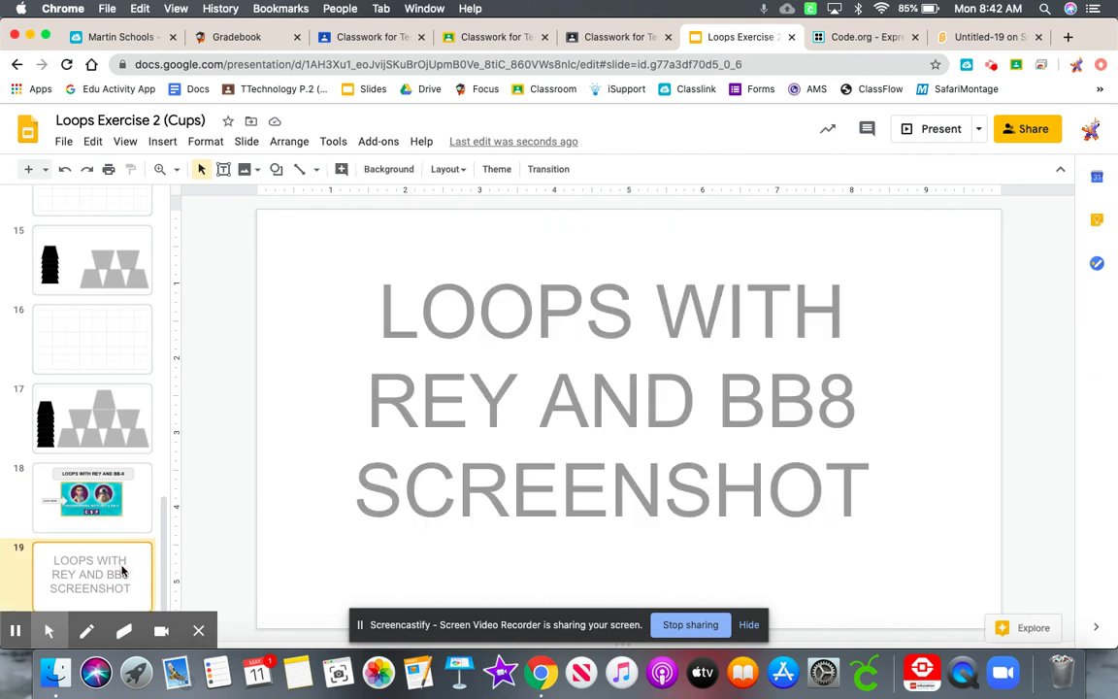